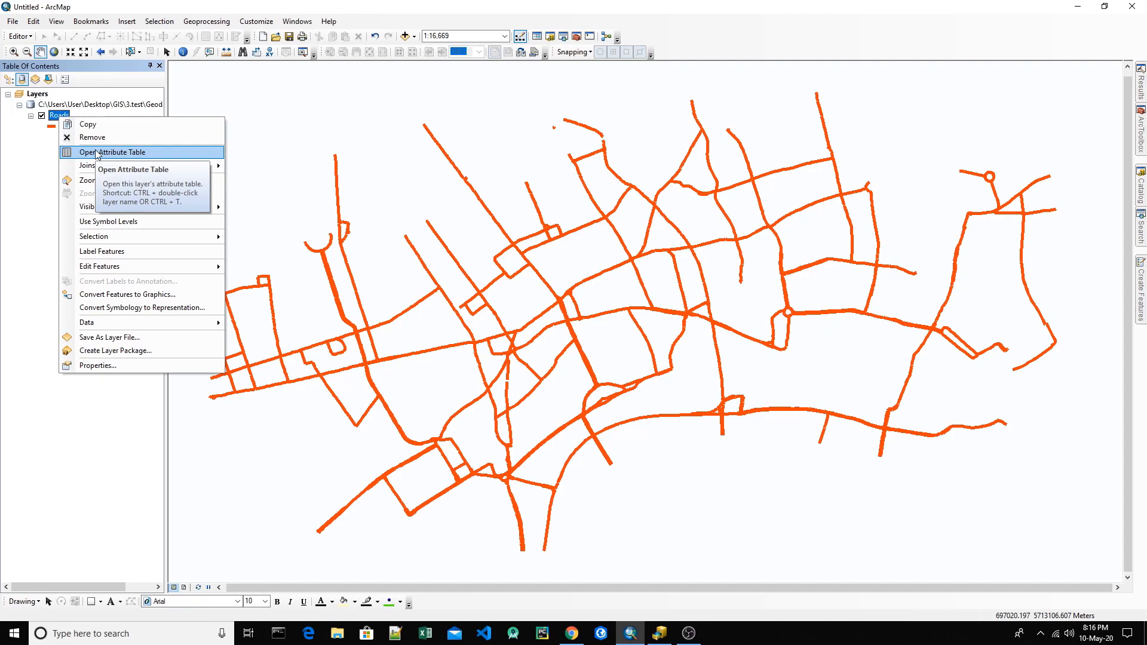
Step: Open the Roads layer's attribute table and look at the column options of the bridge field
click(98, 154)
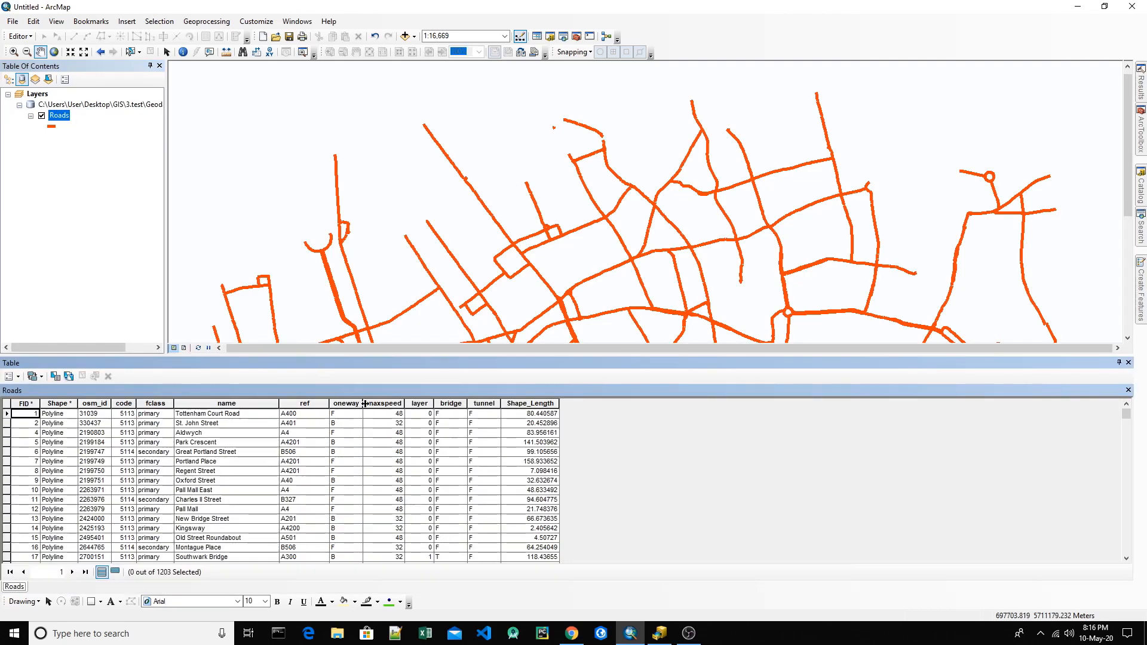
click(451, 404)
right_click(452, 406)
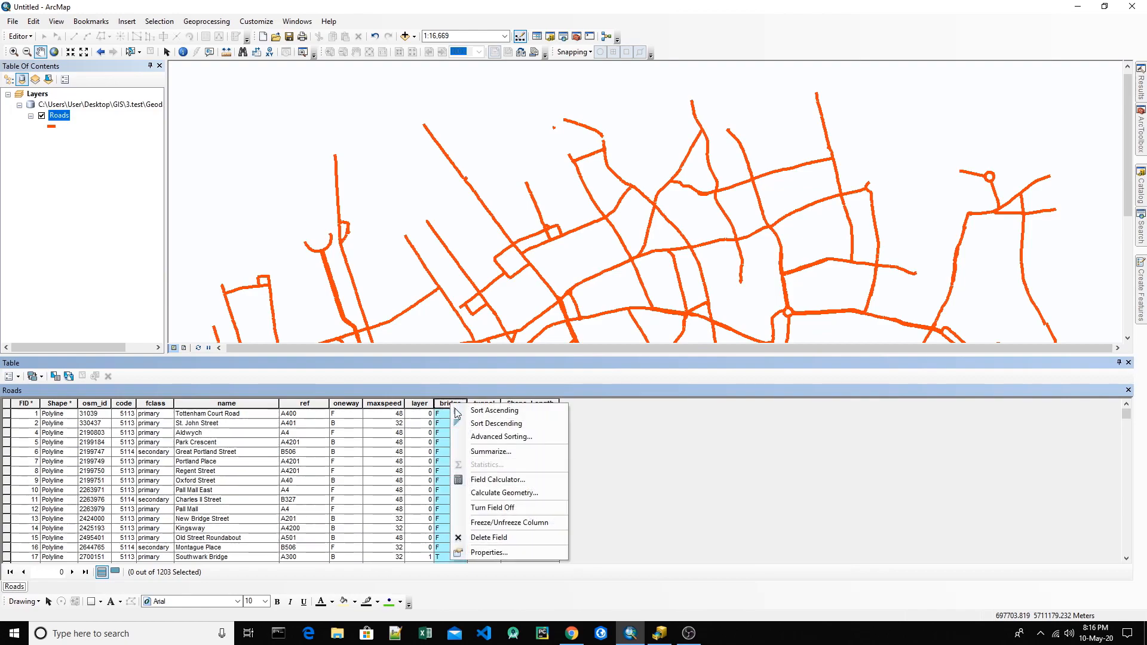
click(425, 433)
click(421, 404)
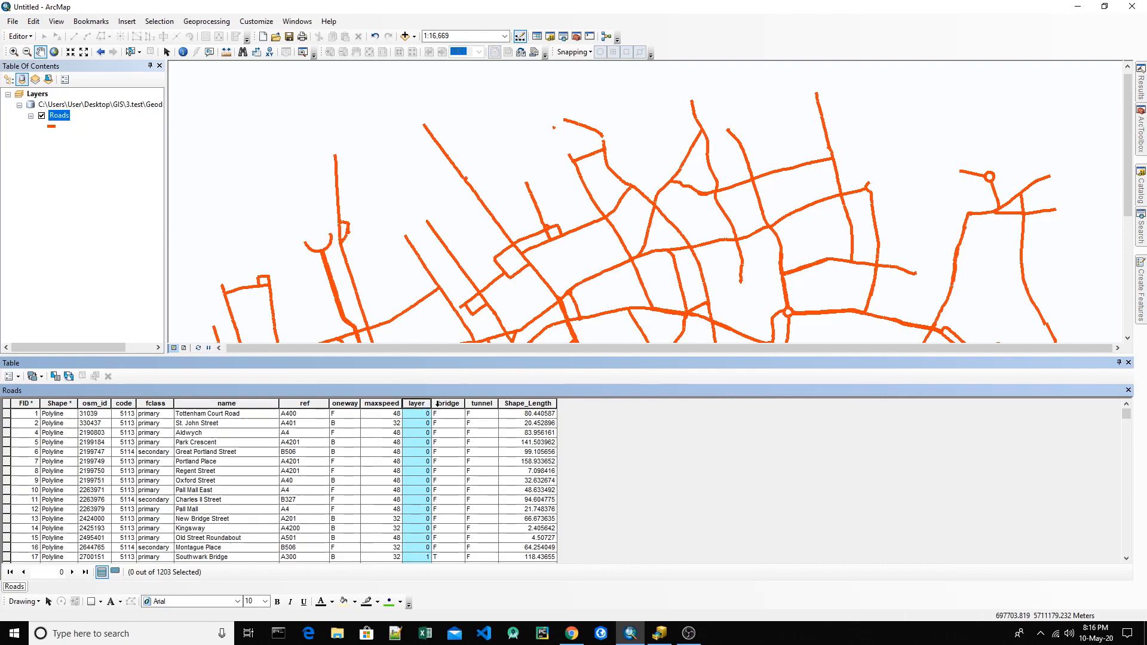
click(453, 405)
right_click(453, 407)
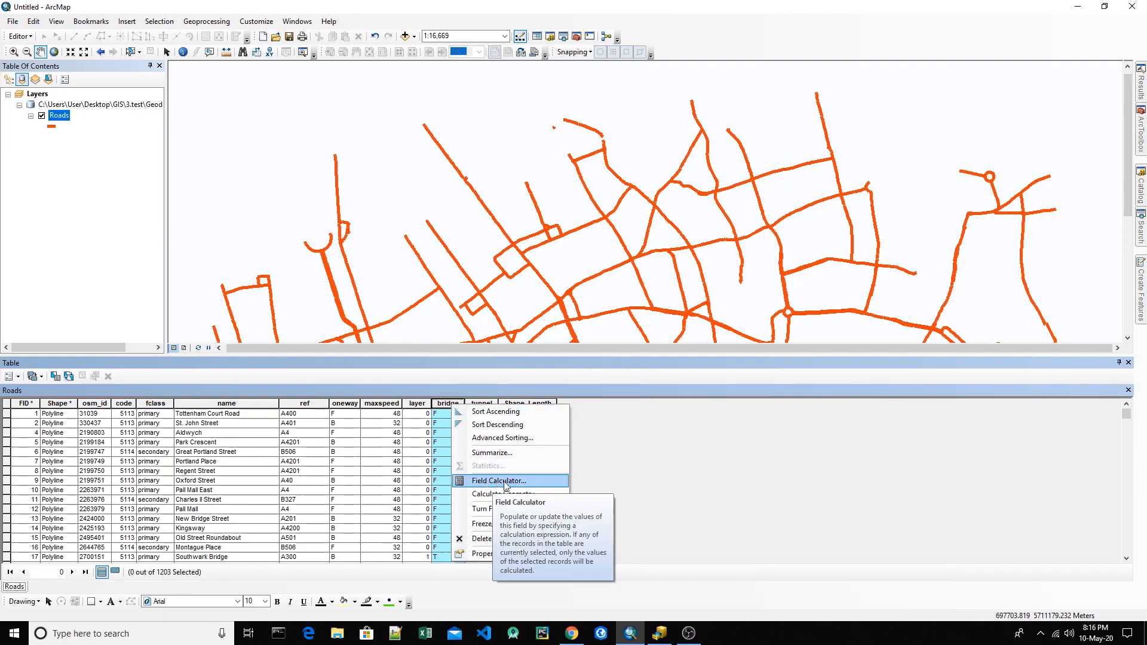
click(442, 407)
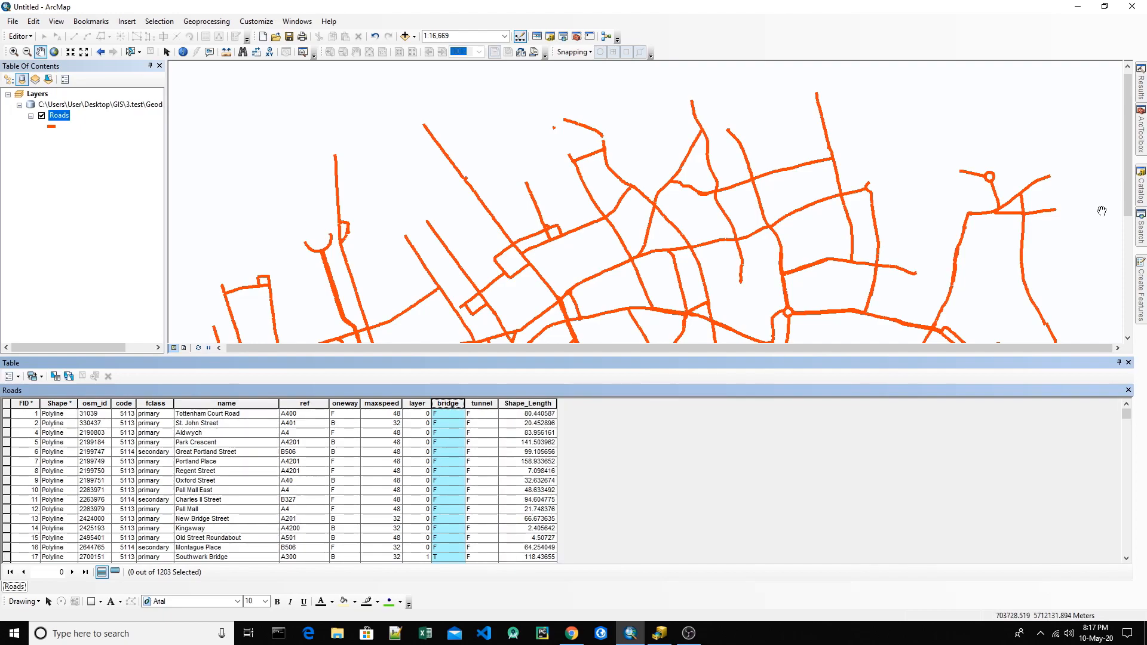
Step: Look at the Calculate Field tool in the Fields toolset of Data Management Tools, closing it without running it
click(1142, 132)
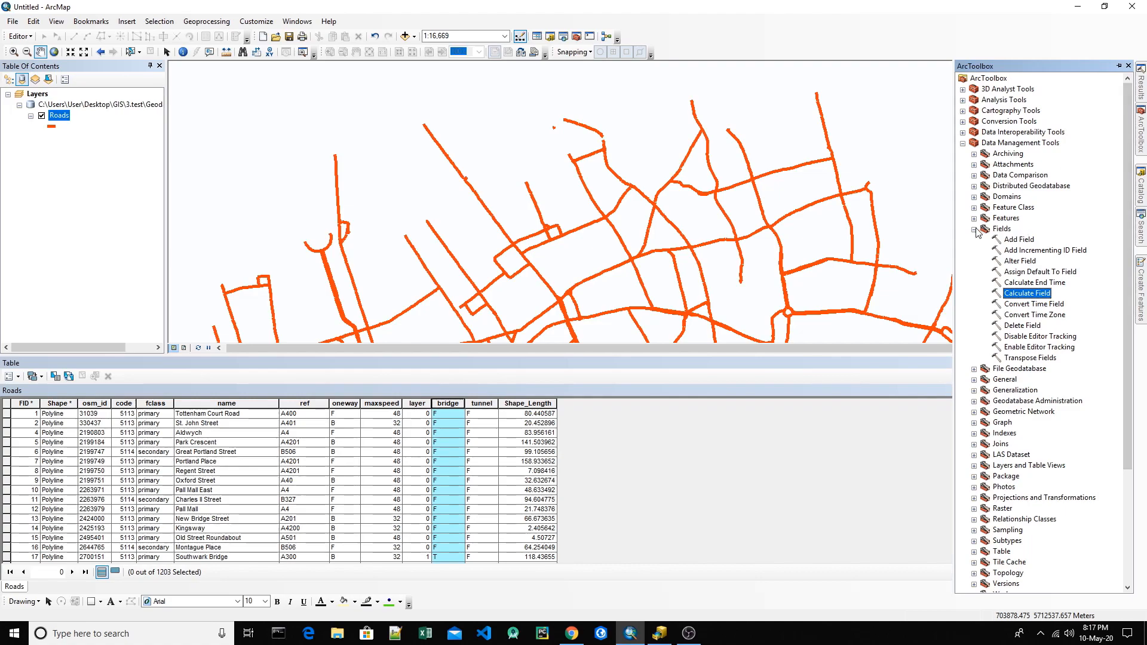
click(962, 143)
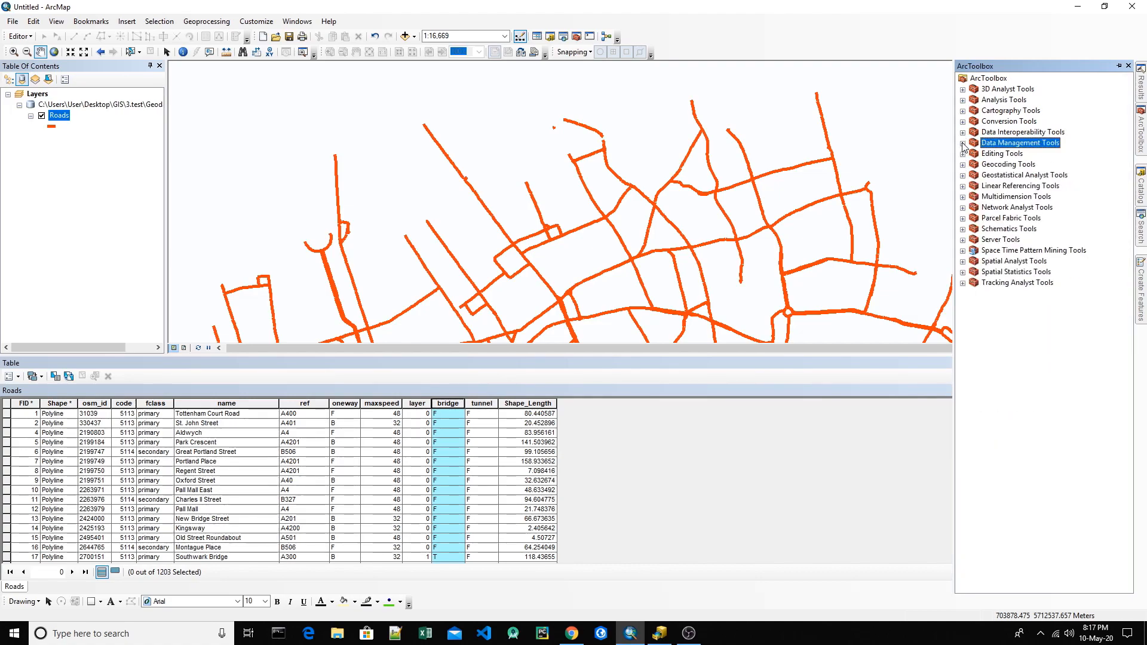
click(963, 144)
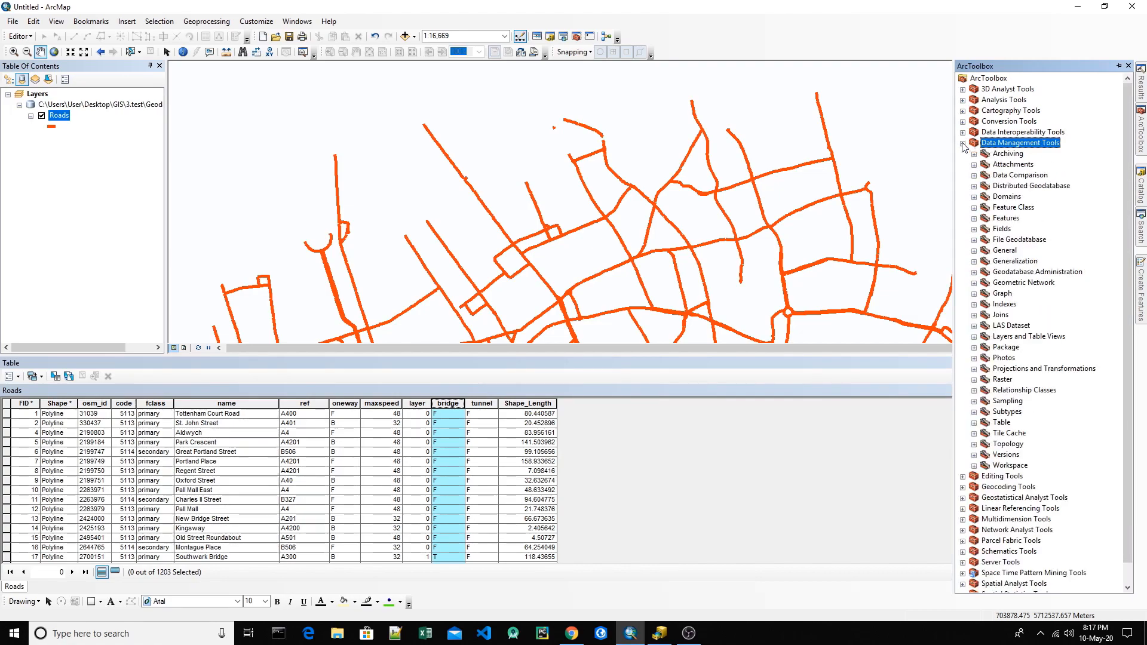
double_click(1006, 231)
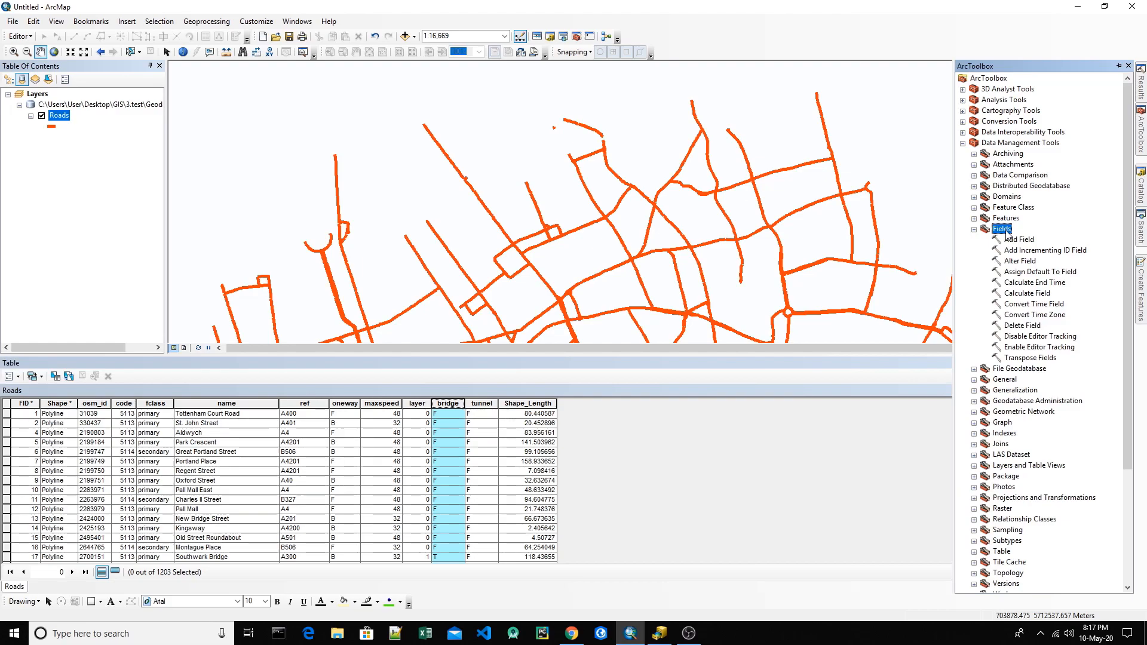
click(1030, 294)
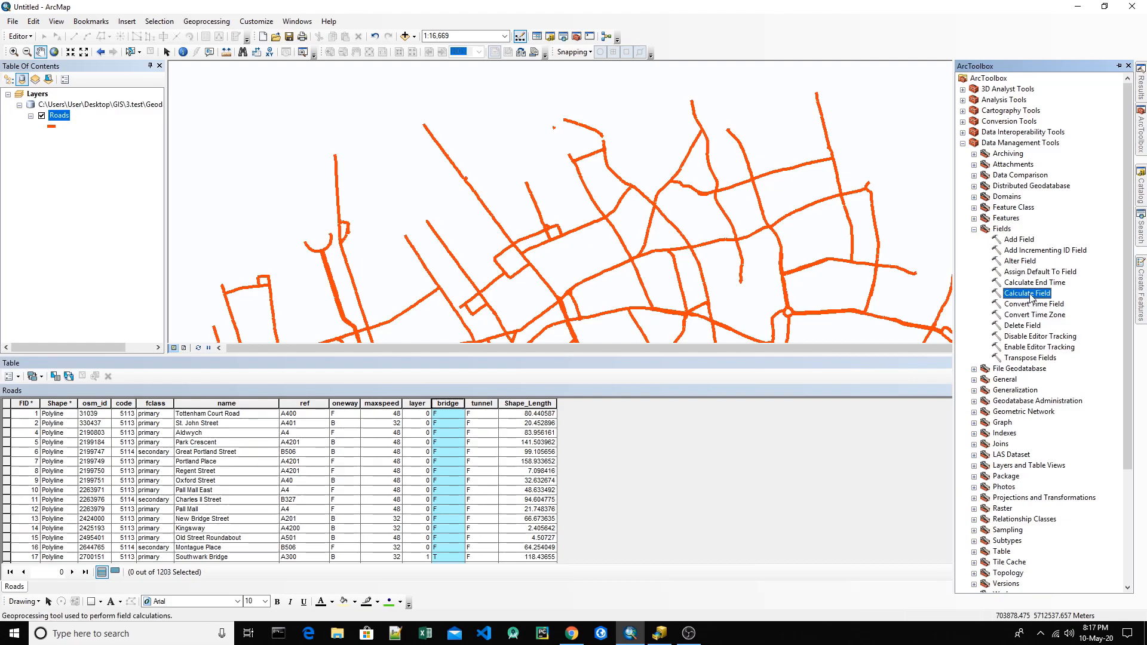
double_click(1030, 294)
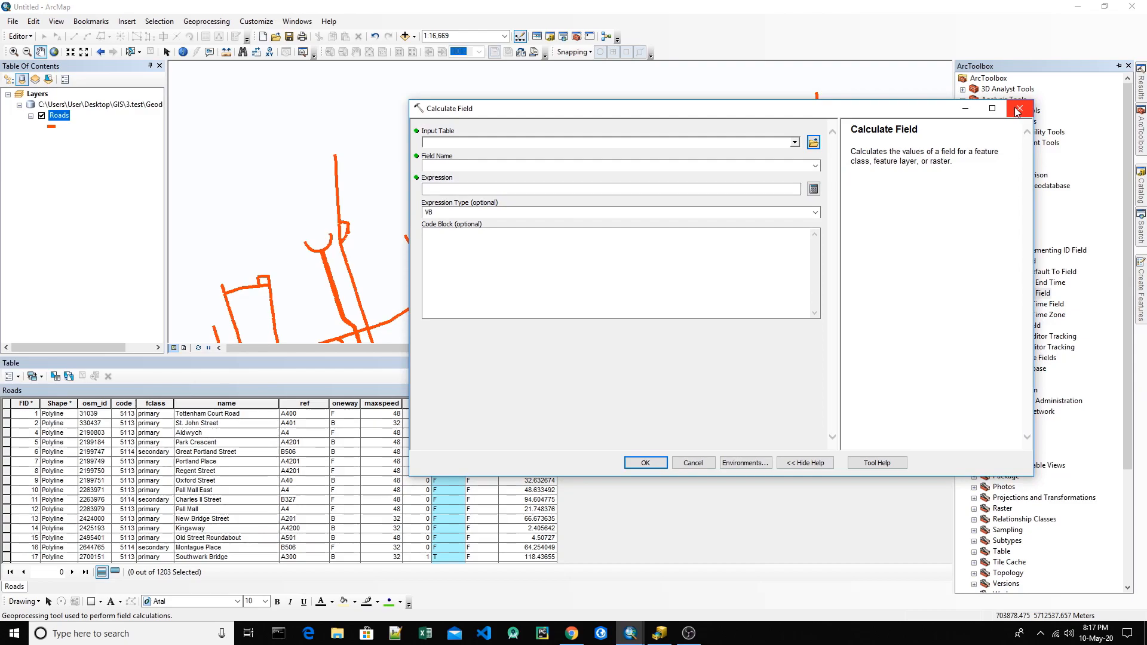
click(1017, 111)
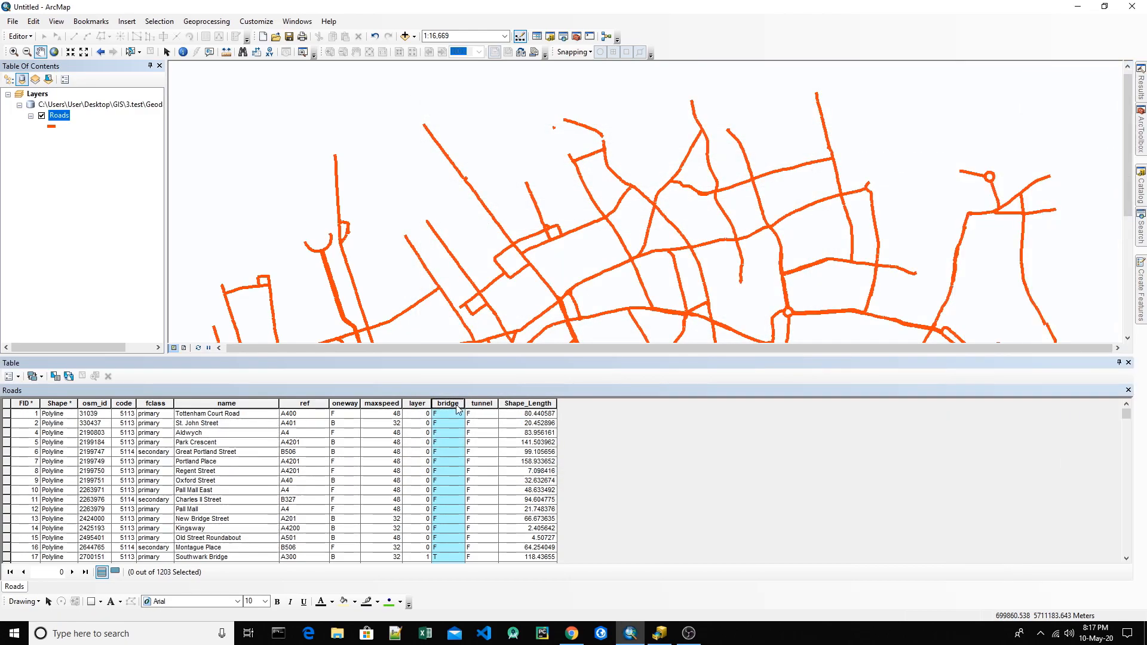
Step: Add a Short Integer field named Number to the Roads table
click(18, 377)
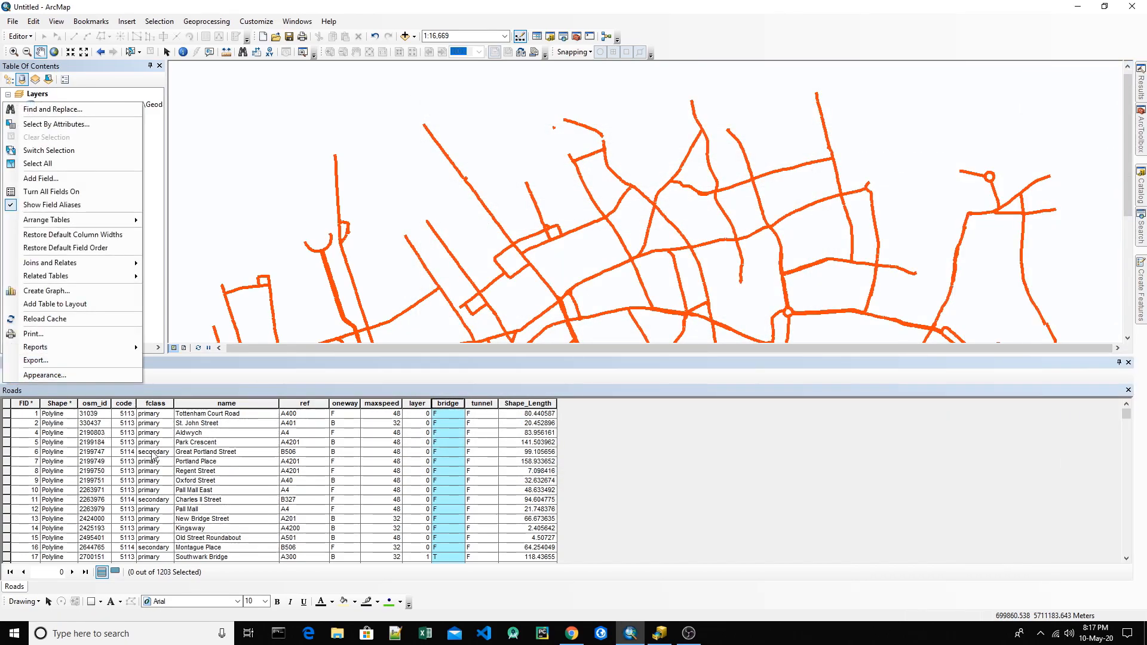
click(226, 443)
click(24, 378)
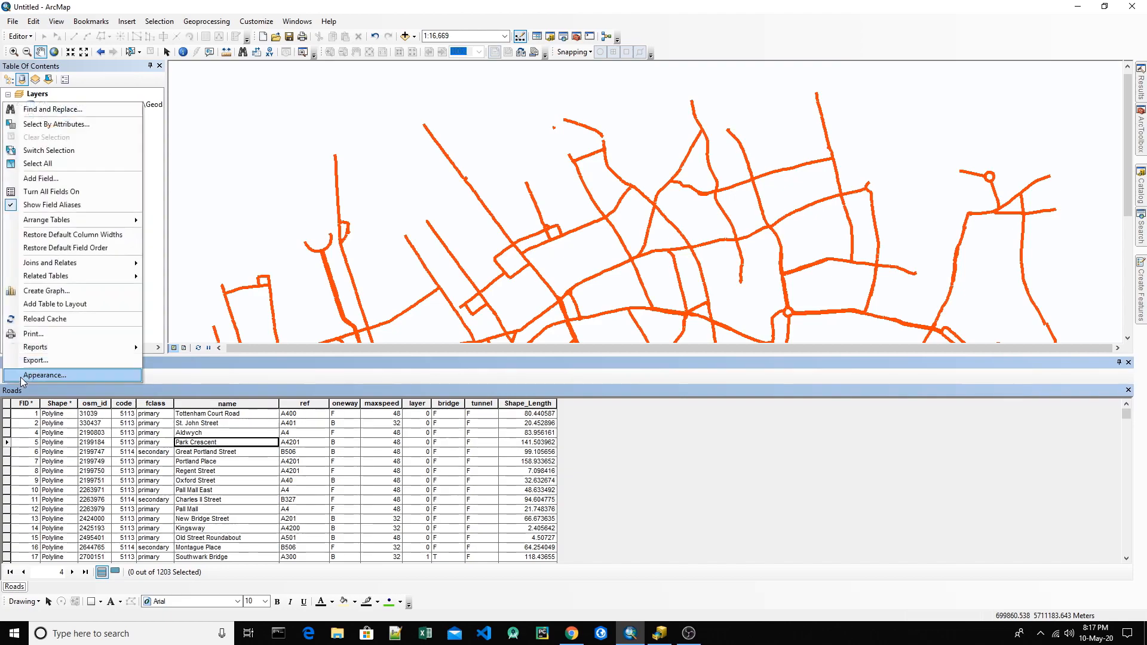
click(41, 178)
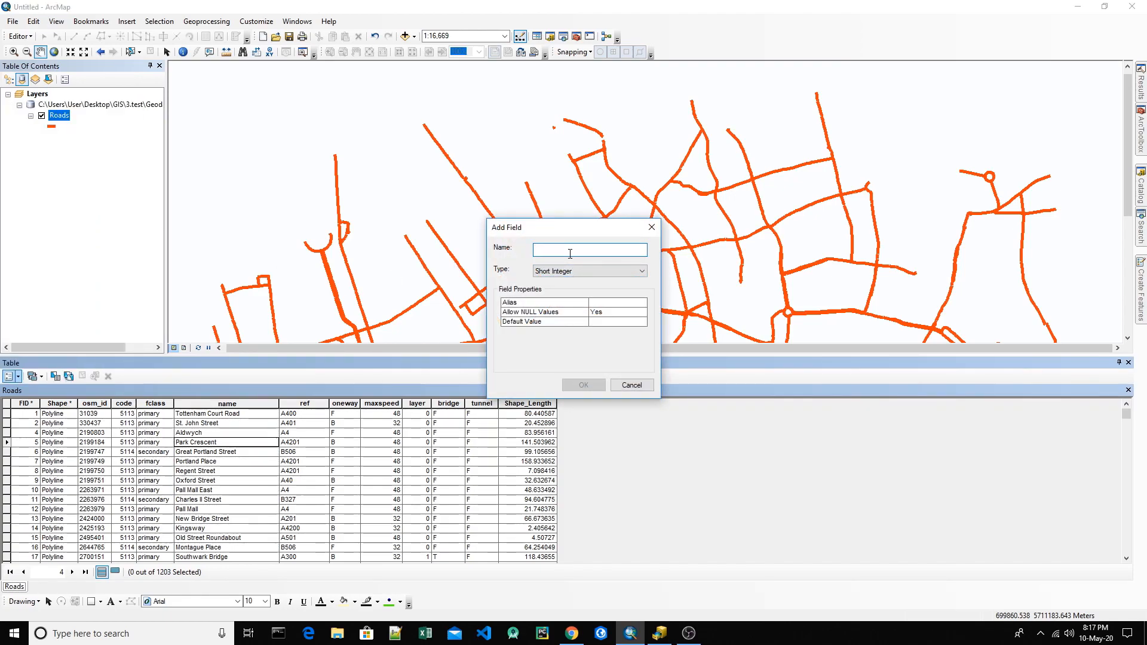
text(Number)
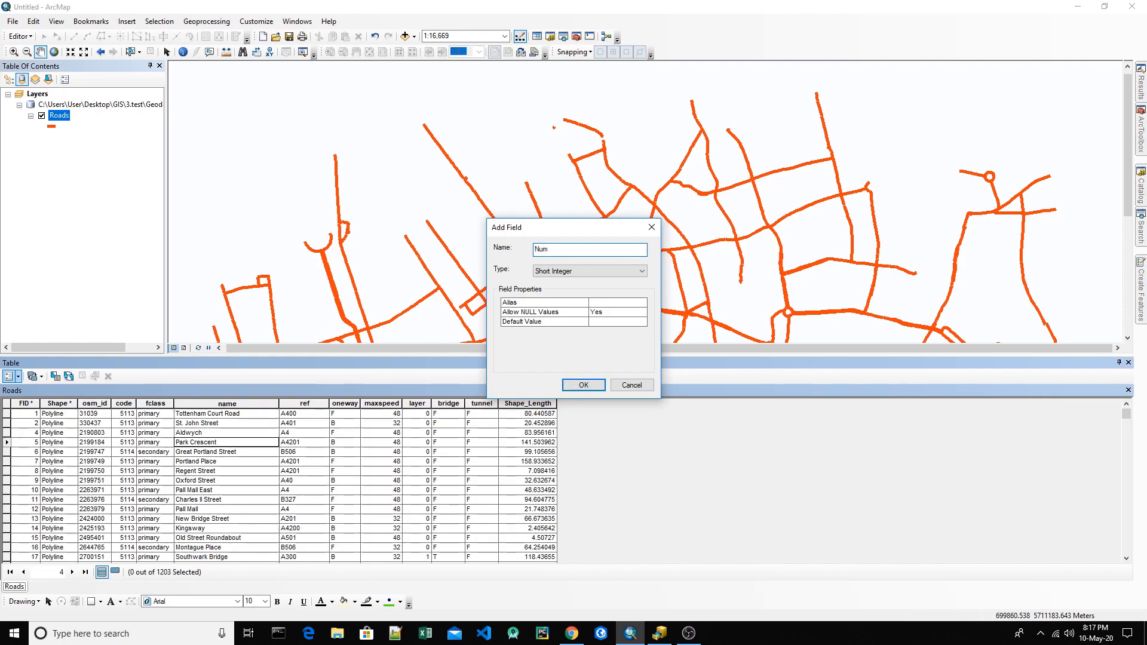
click(584, 385)
Step: Add a field named Text with the Text data type to the Roads table
click(10, 376)
click(60, 181)
text(Text)
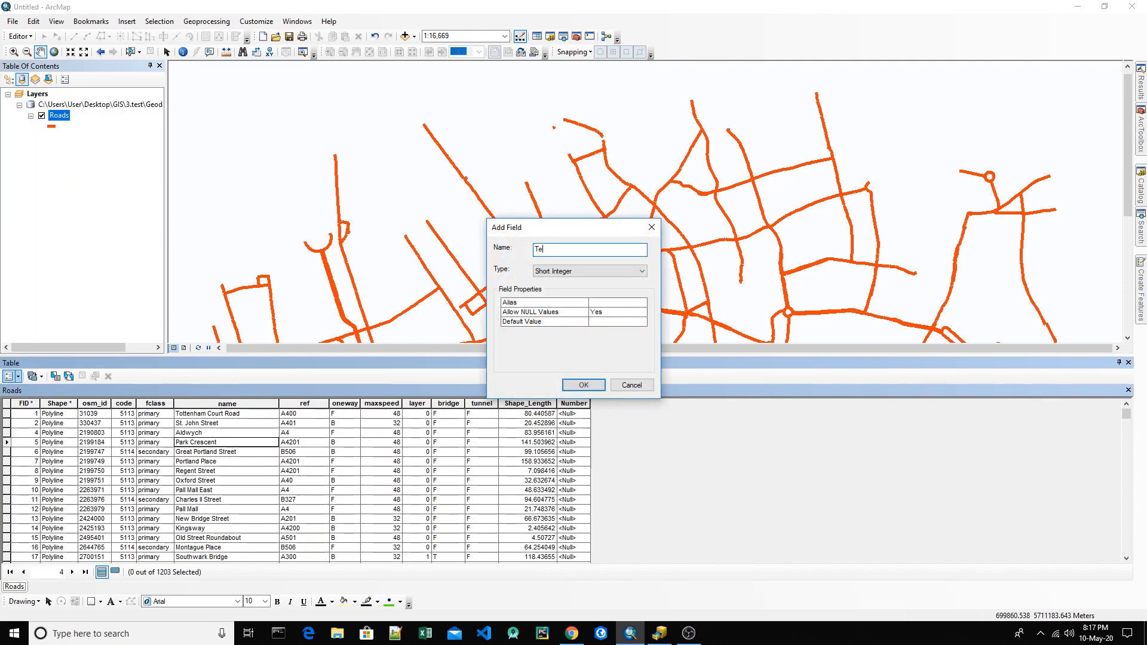
click(628, 271)
click(569, 319)
click(583, 386)
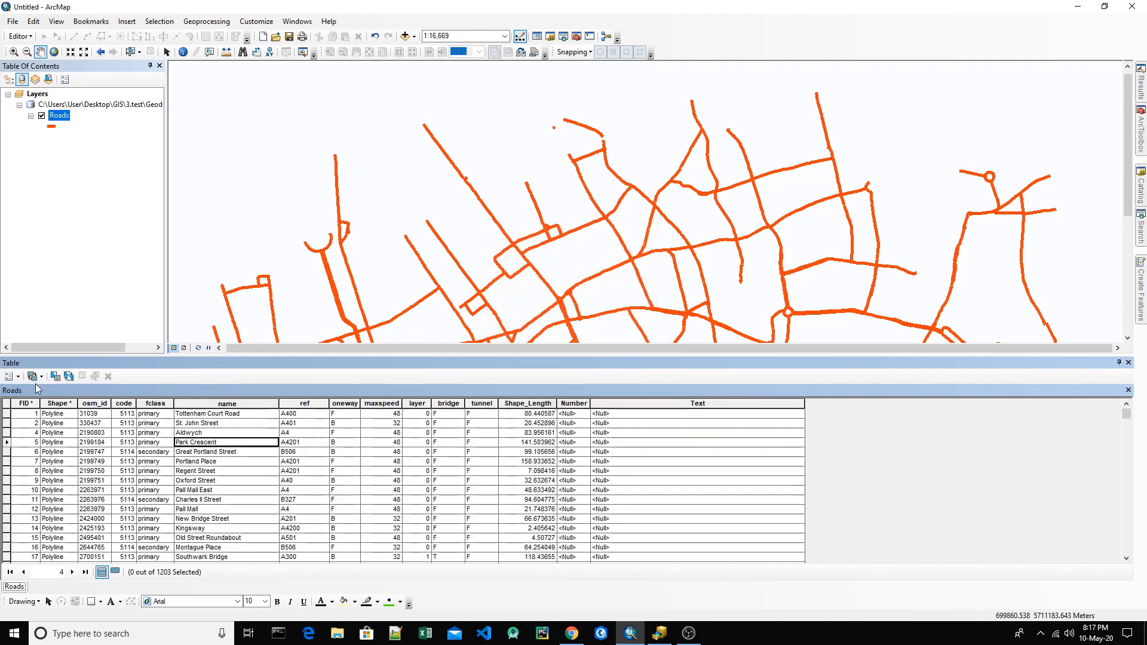
Step: Add a field named Number2 with the Double data type to the Roads table
click(11, 376)
click(42, 178)
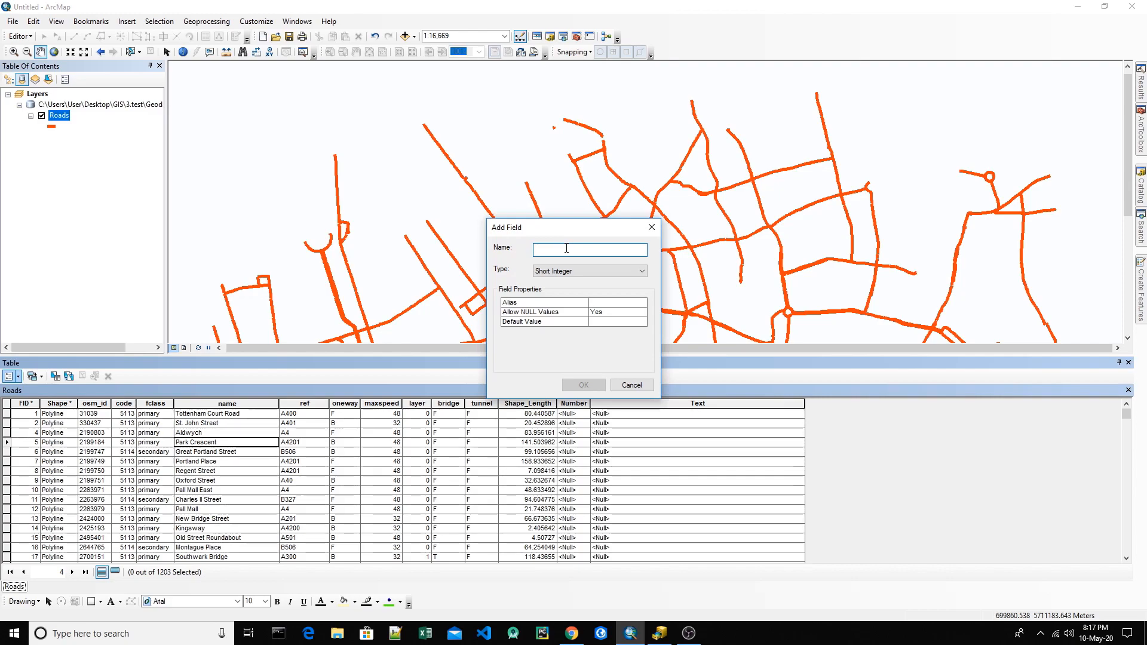
text(Number2)
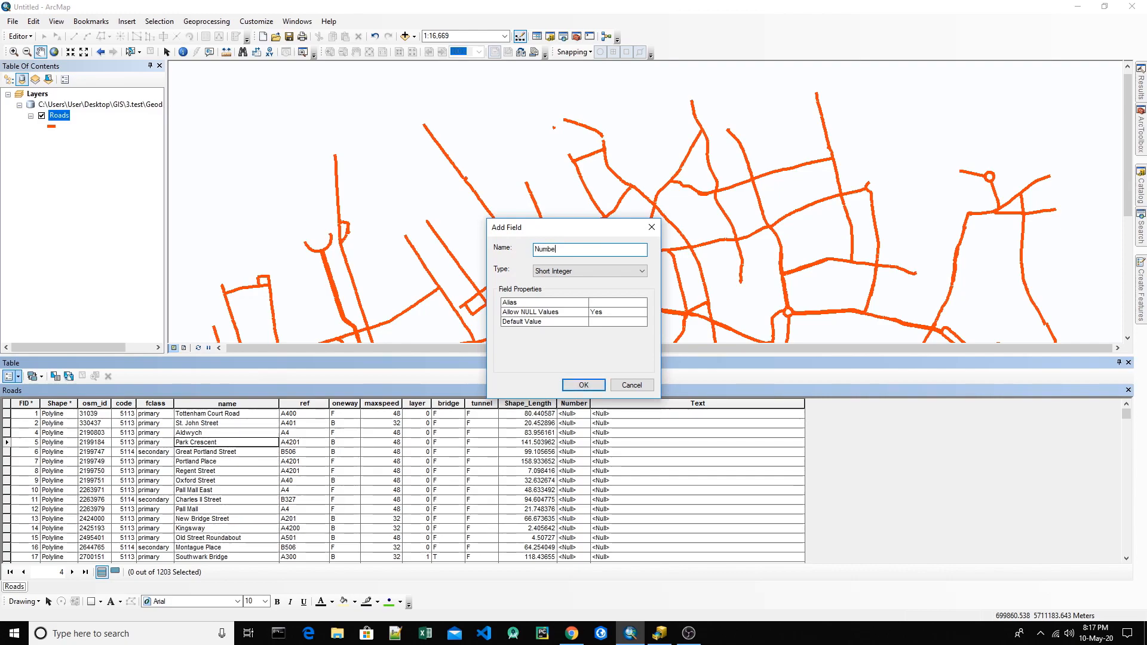
click(604, 271)
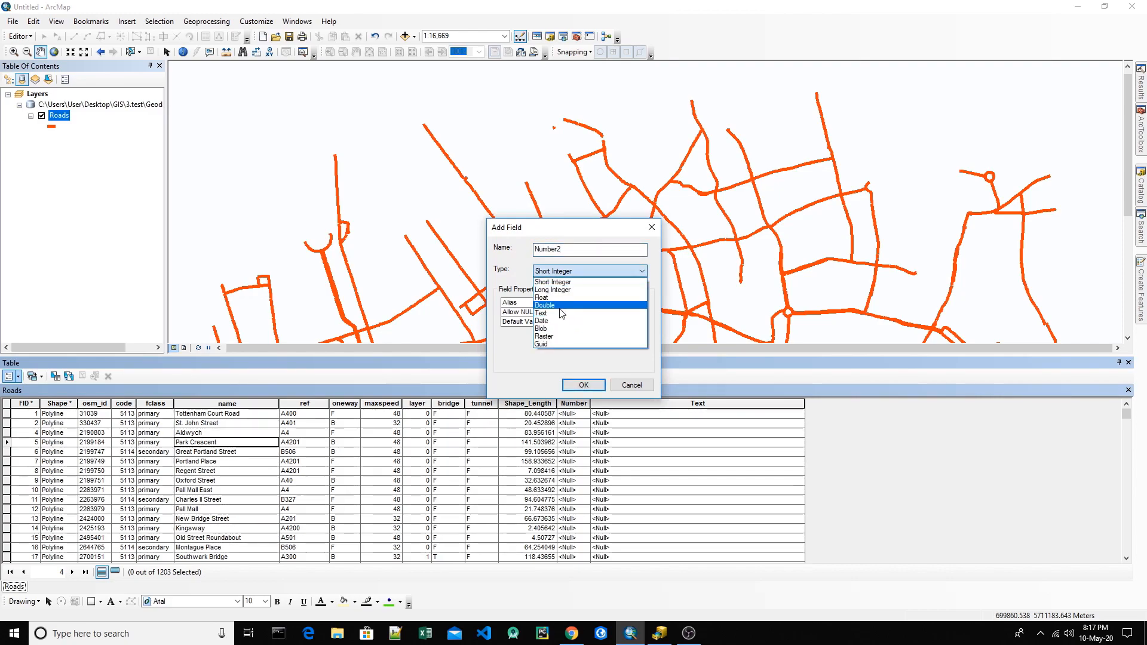
click(559, 305)
click(594, 385)
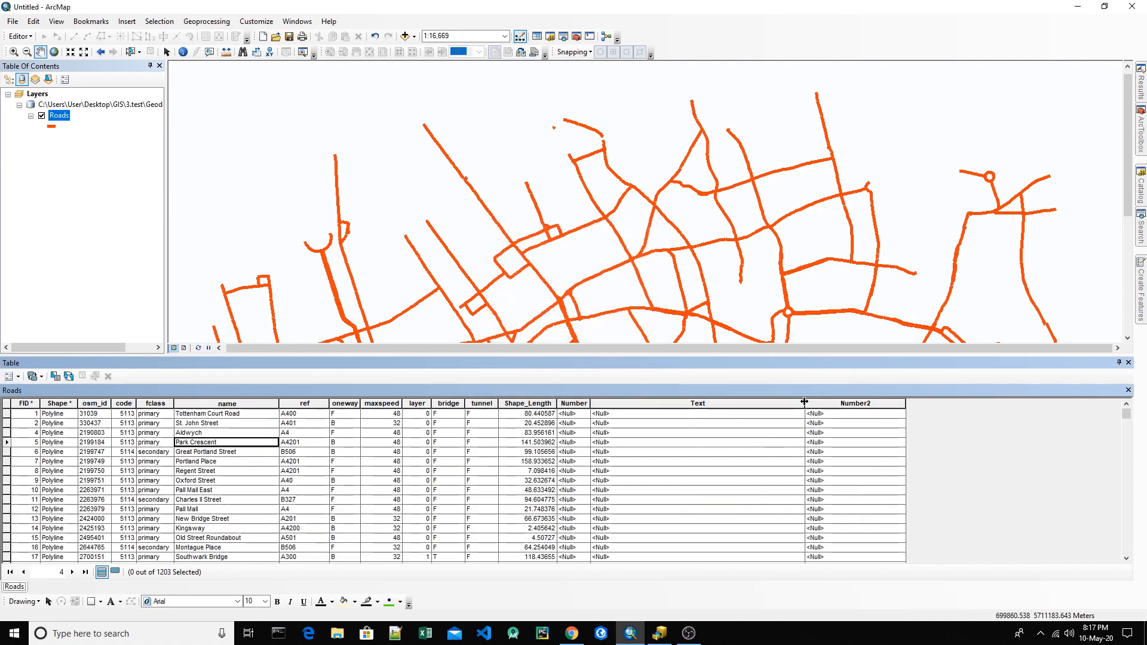
Step: Narrow the Text column, widen the Number column, and highlight each of the three new fields in turn
drag(776, 403, 683, 403)
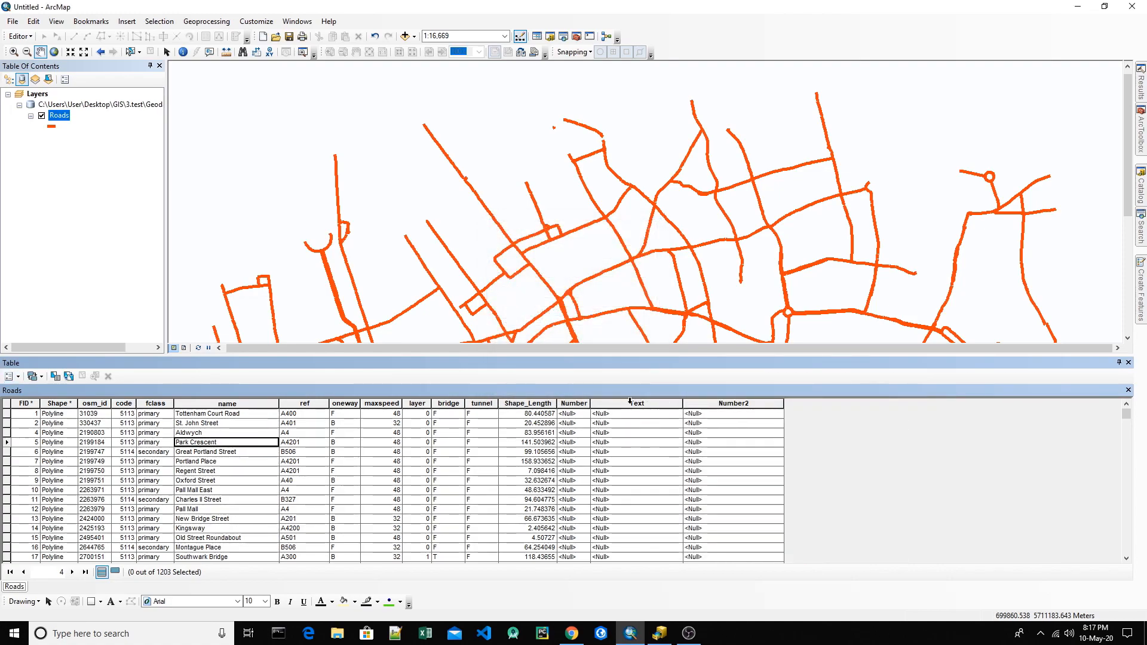
drag(592, 403, 609, 403)
click(584, 404)
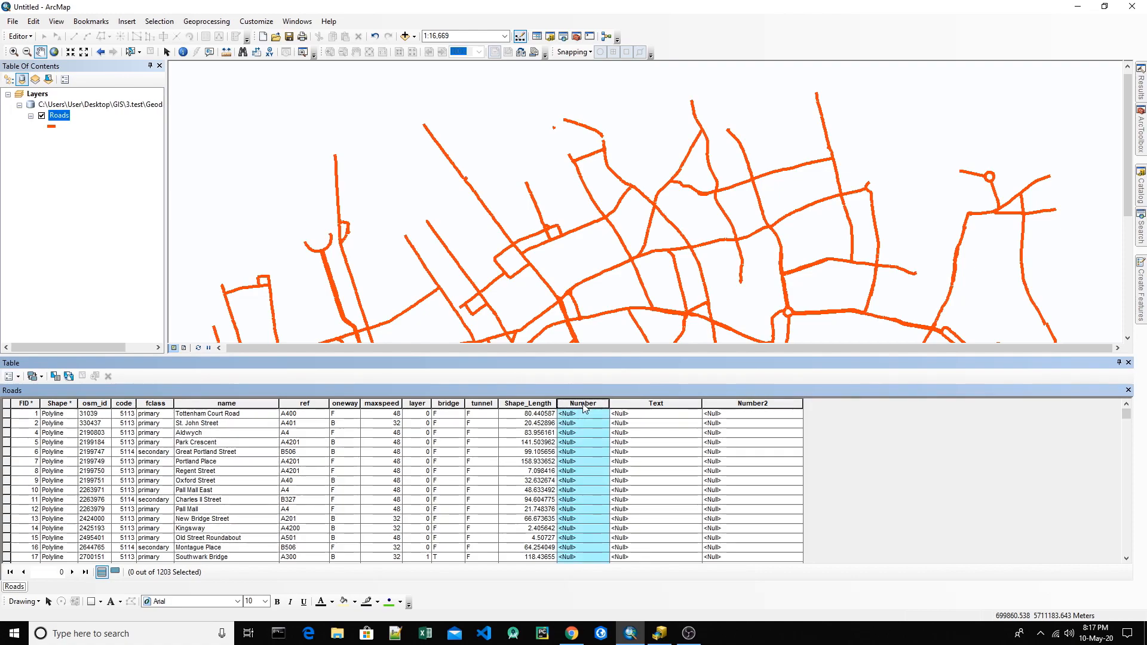
click(671, 404)
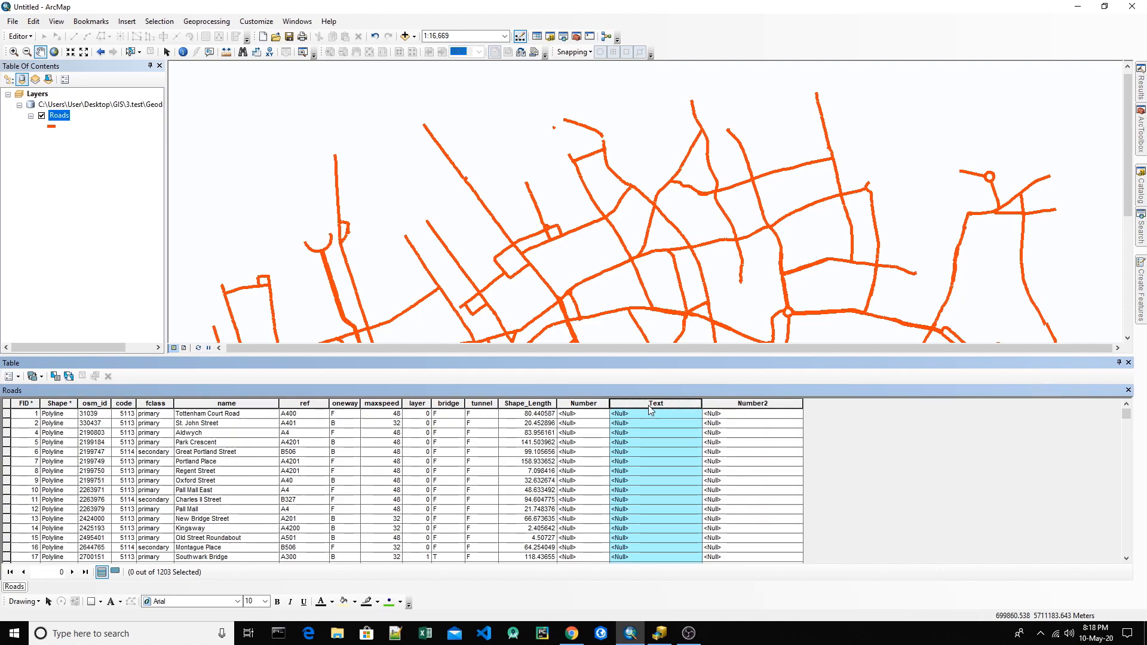
click(746, 407)
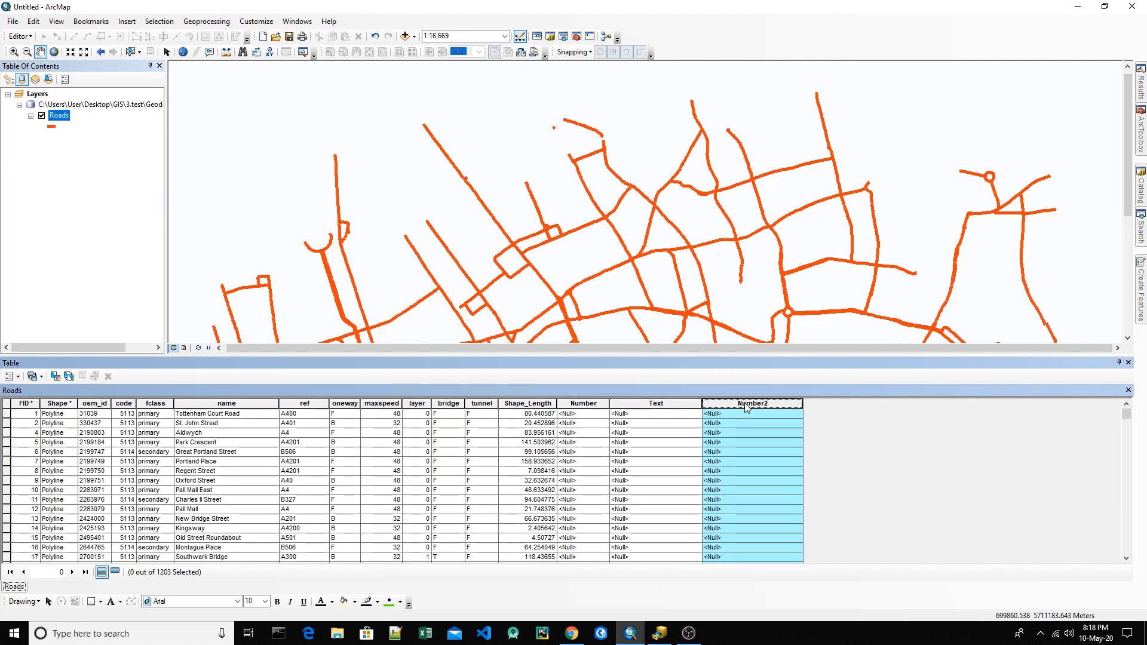
Step: Open the Field Calculator for the Number field and clear the existing expression
click(588, 405)
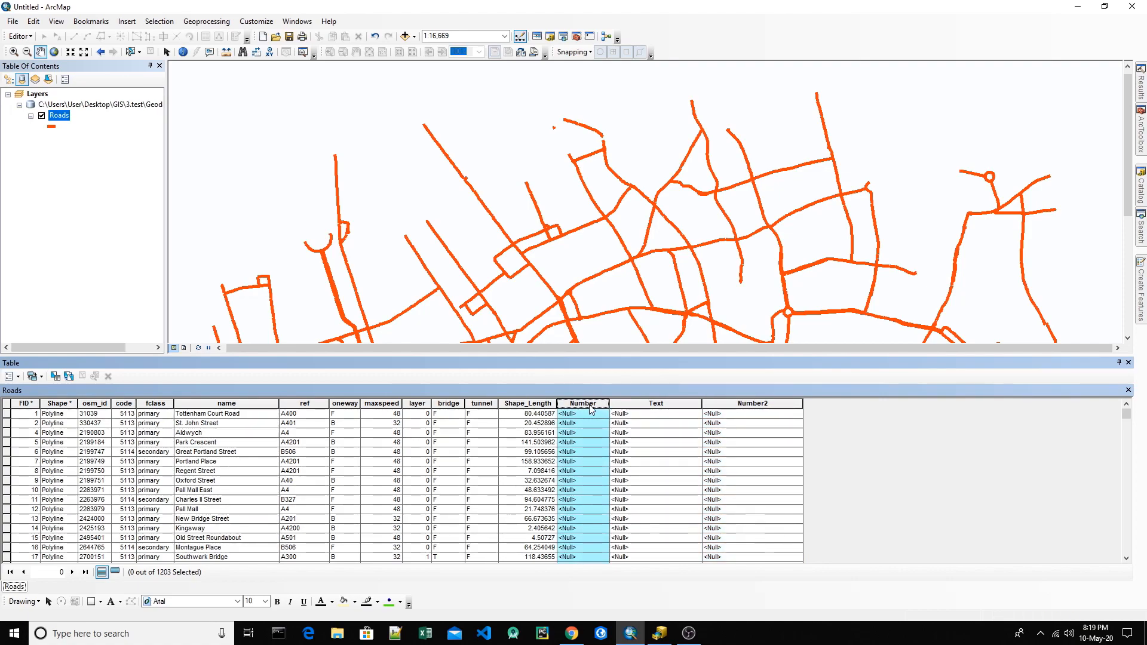
right_click(591, 406)
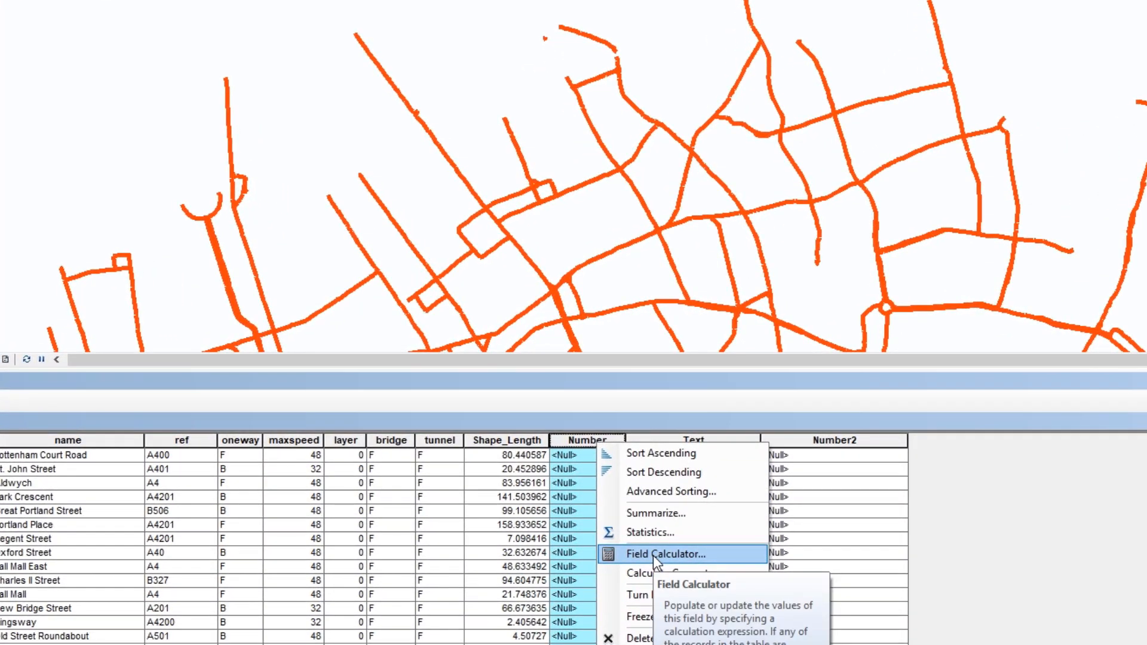
click(678, 554)
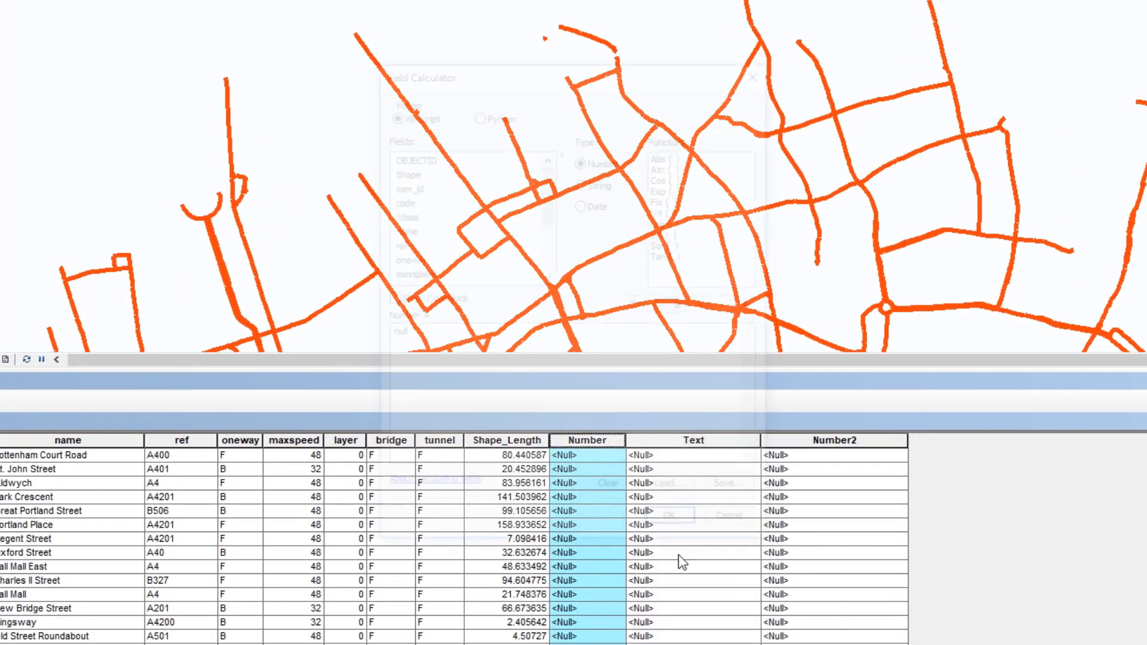
drag(447, 336, 339, 336)
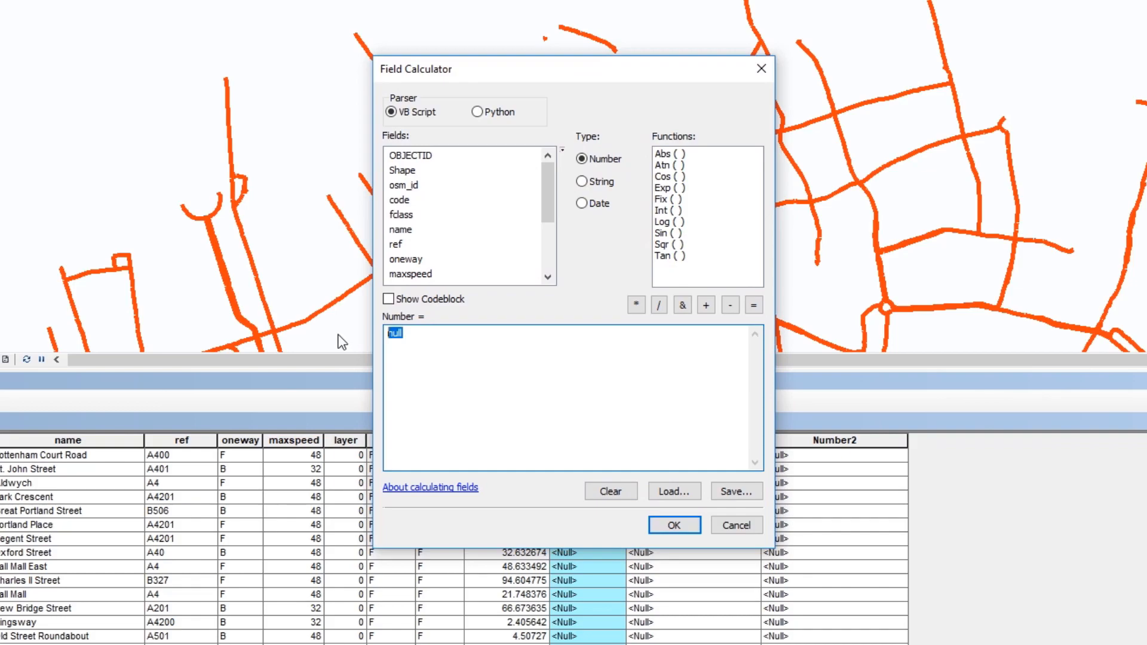
key(Delete)
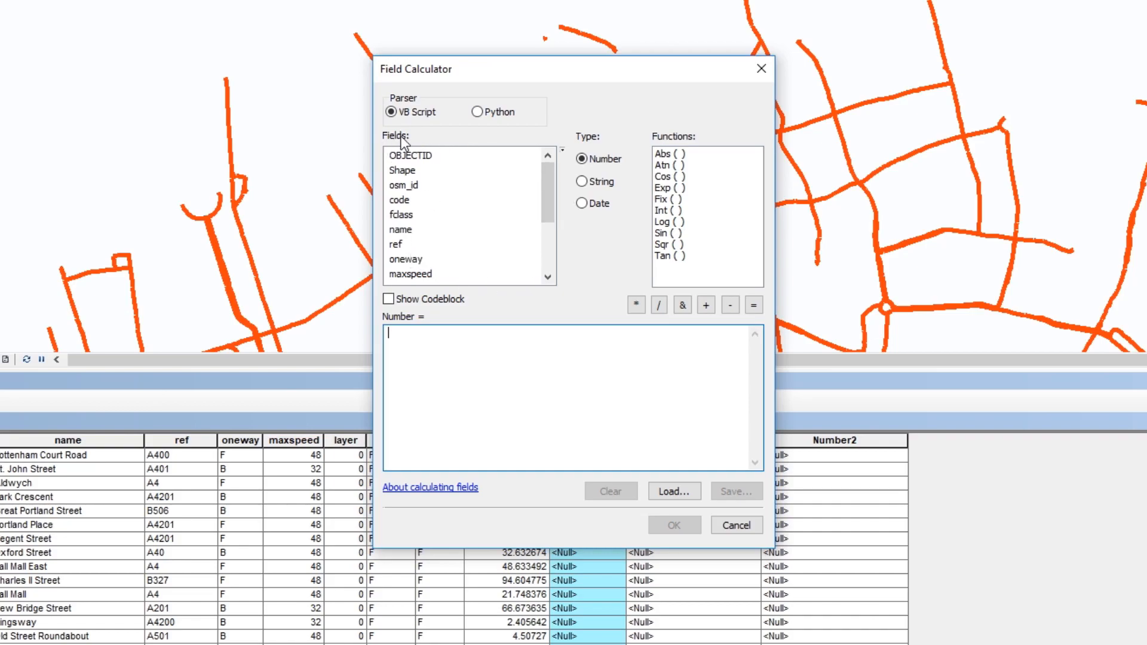
Step: Compare the functions offered by the VB Script and Python parsers and set the parser to Python
mouse_move(547, 185)
mouse_down()
mouse_move(529, 258)
mouse_move(553, 176)
mouse_up()
click(477, 112)
click(413, 112)
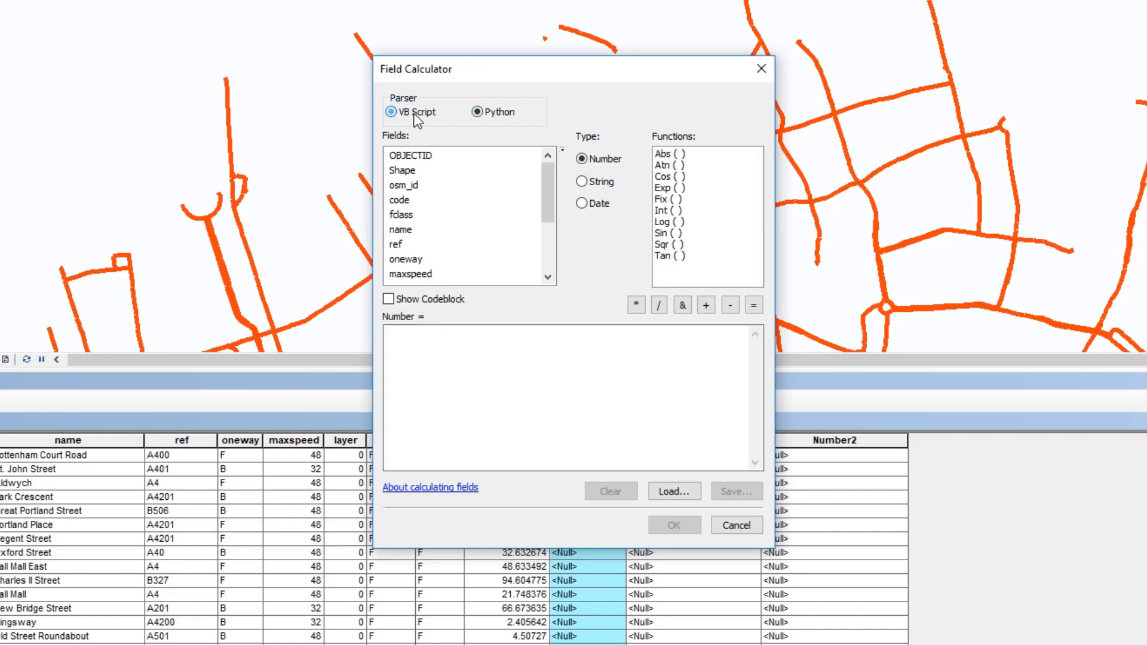
click(479, 112)
click(439, 115)
click(490, 116)
mouse_move(755, 179)
mouse_down()
mouse_move(751, 250)
mouse_move(754, 175)
mouse_up()
Step: Calculate the Number field as 15 for all roads with the Python parser
click(447, 373)
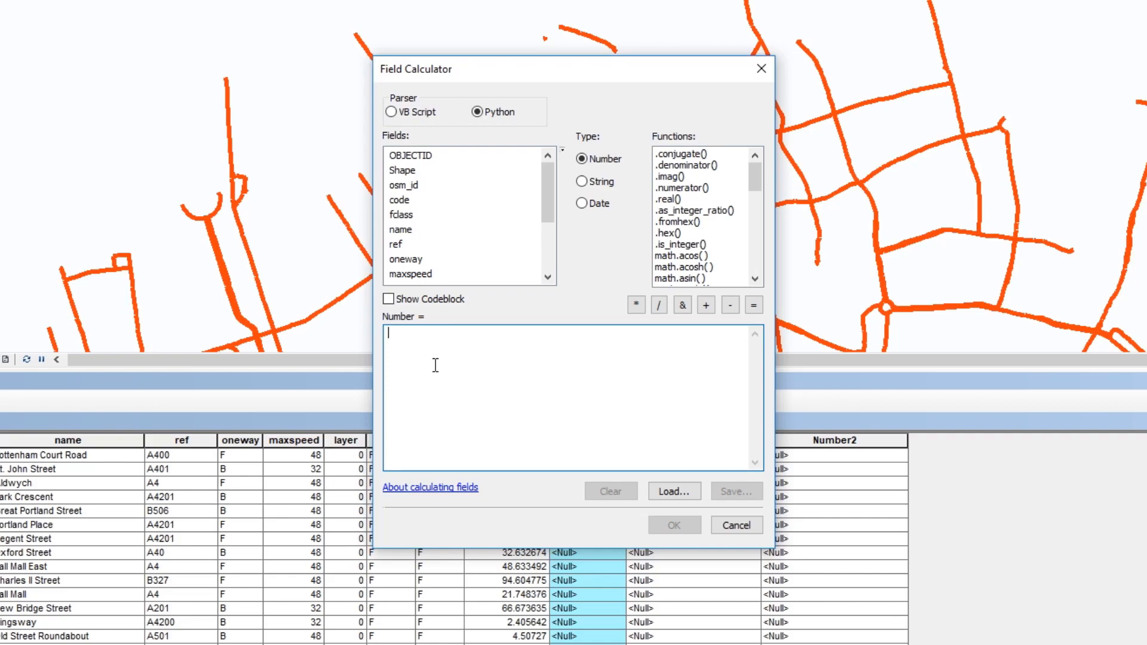
drag(568, 77, 1021, 35)
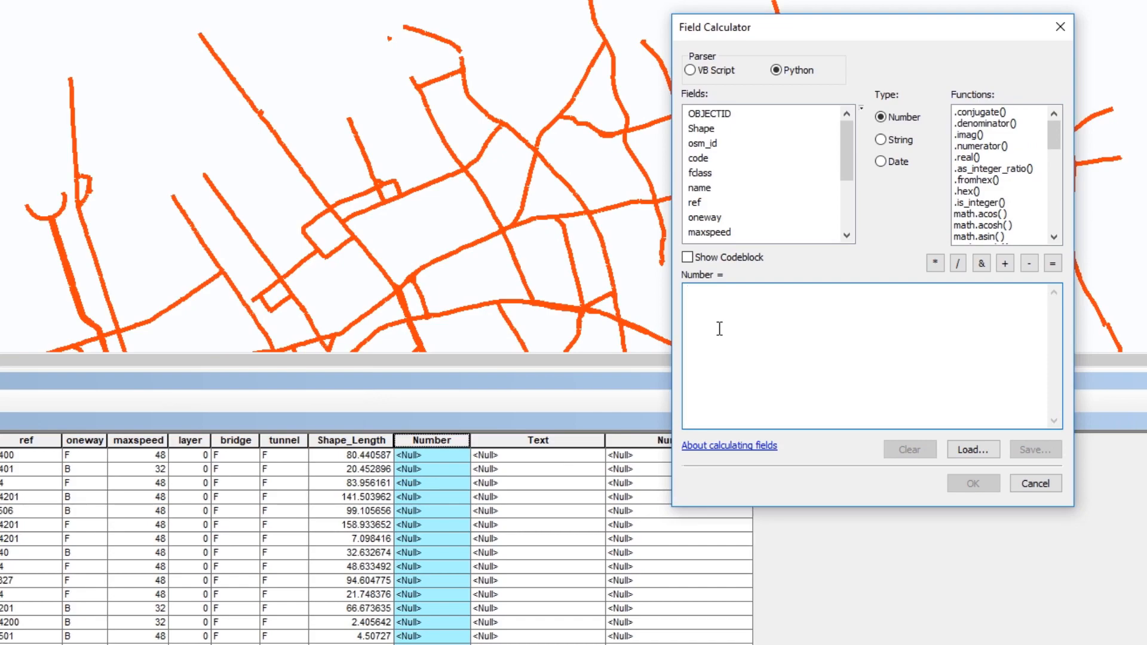
text(15)
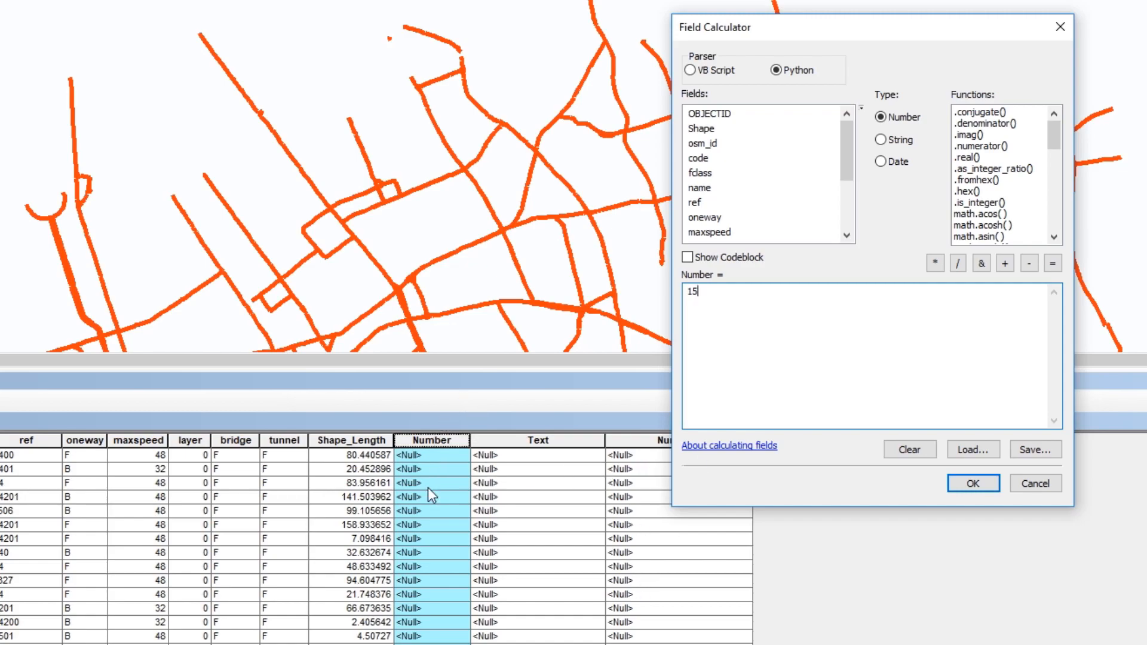
click(968, 482)
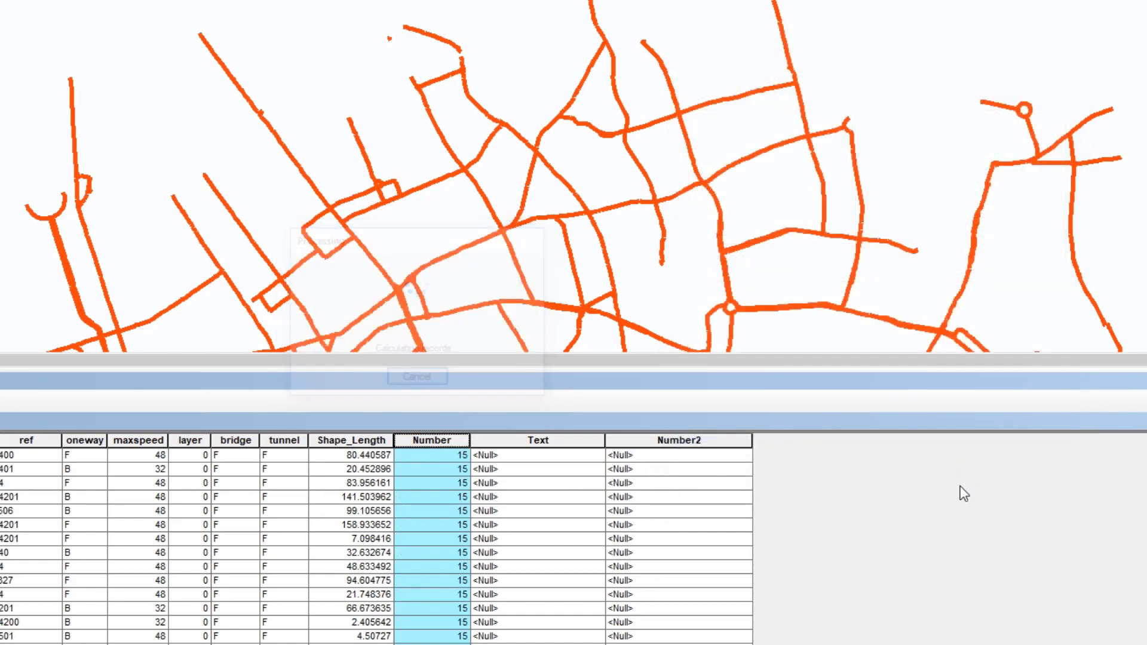
Step: Calculate the Text field as "test 2" for all roads, using the VB Script parser in the Field Calculator
click(558, 441)
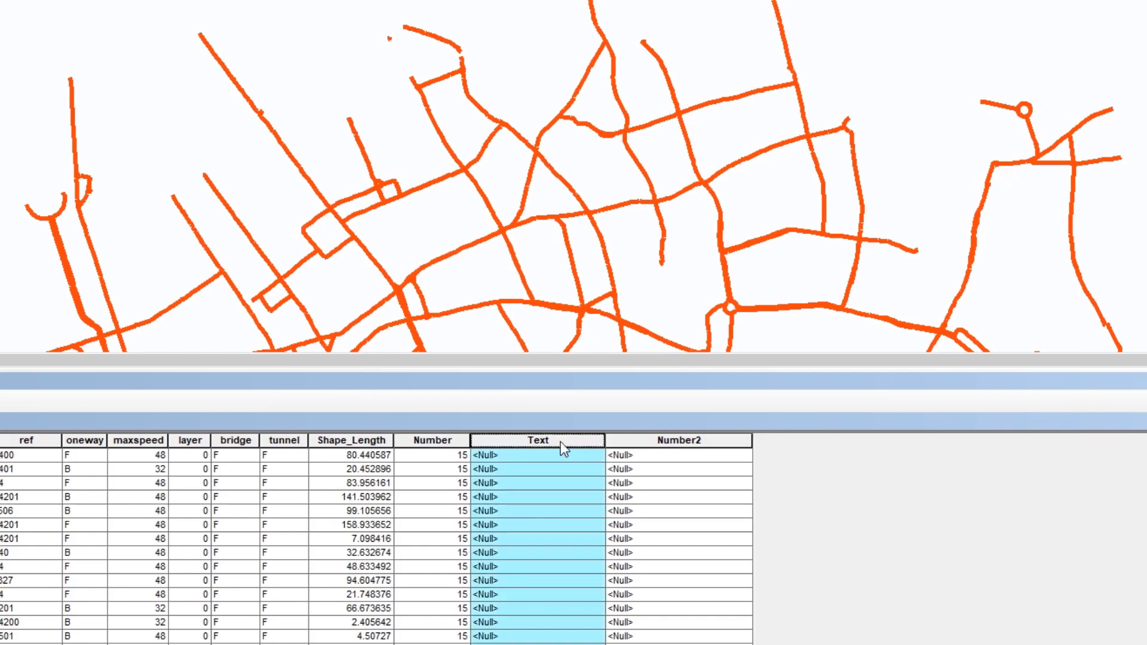
right_click(560, 442)
click(621, 551)
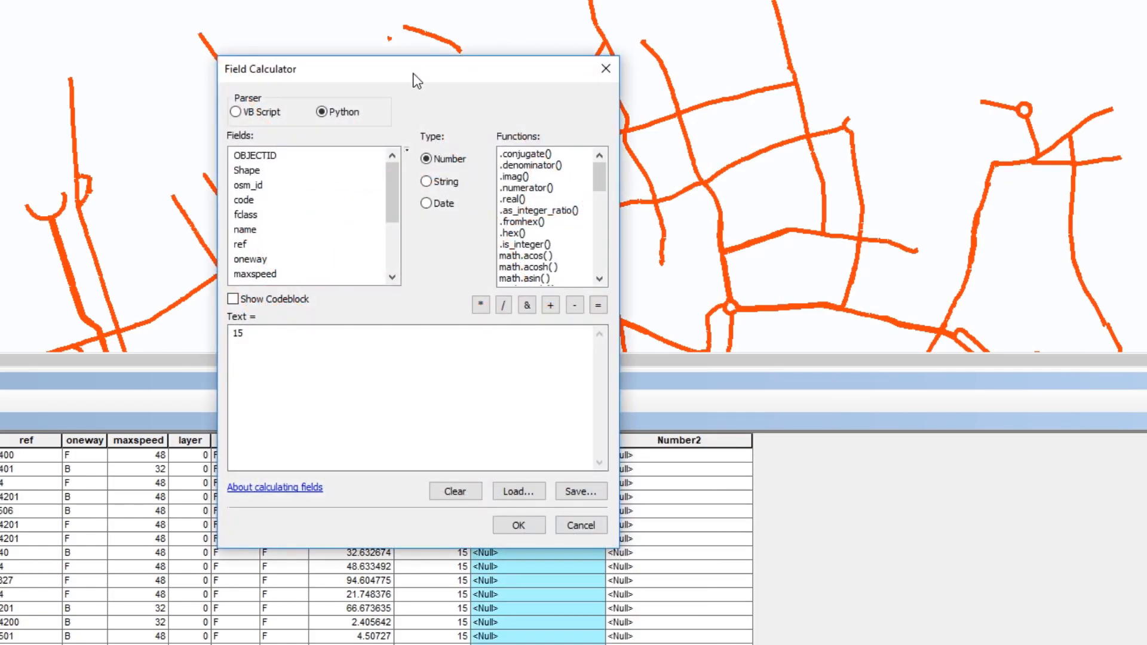
drag(414, 73, 904, 27)
drag(758, 299, 647, 285)
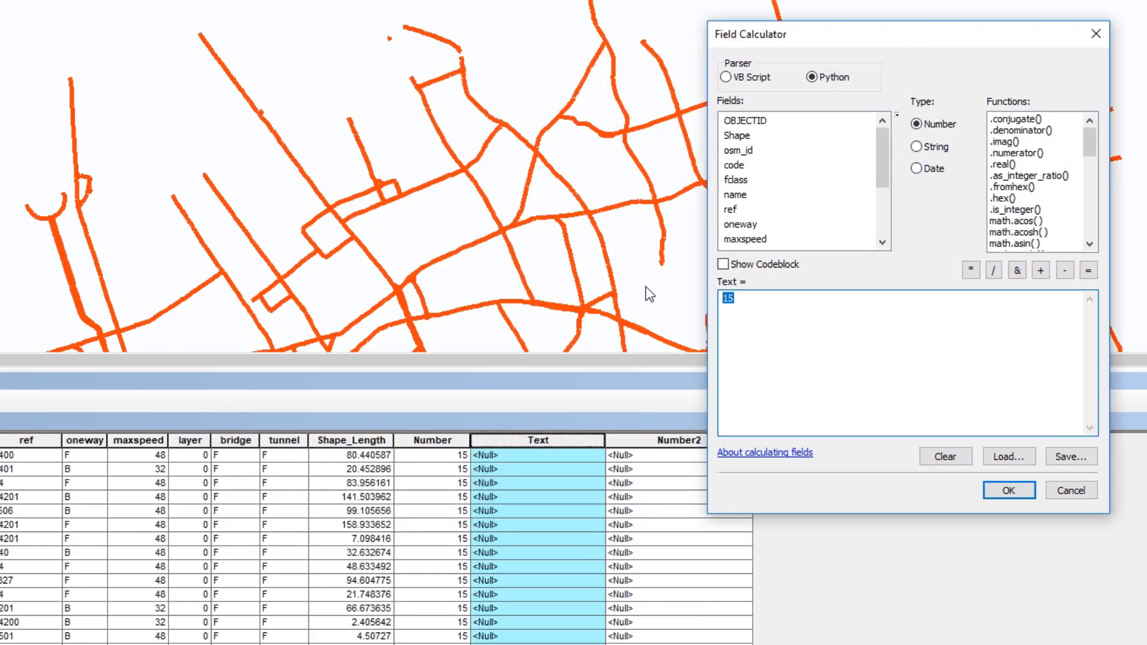
text("test 2)
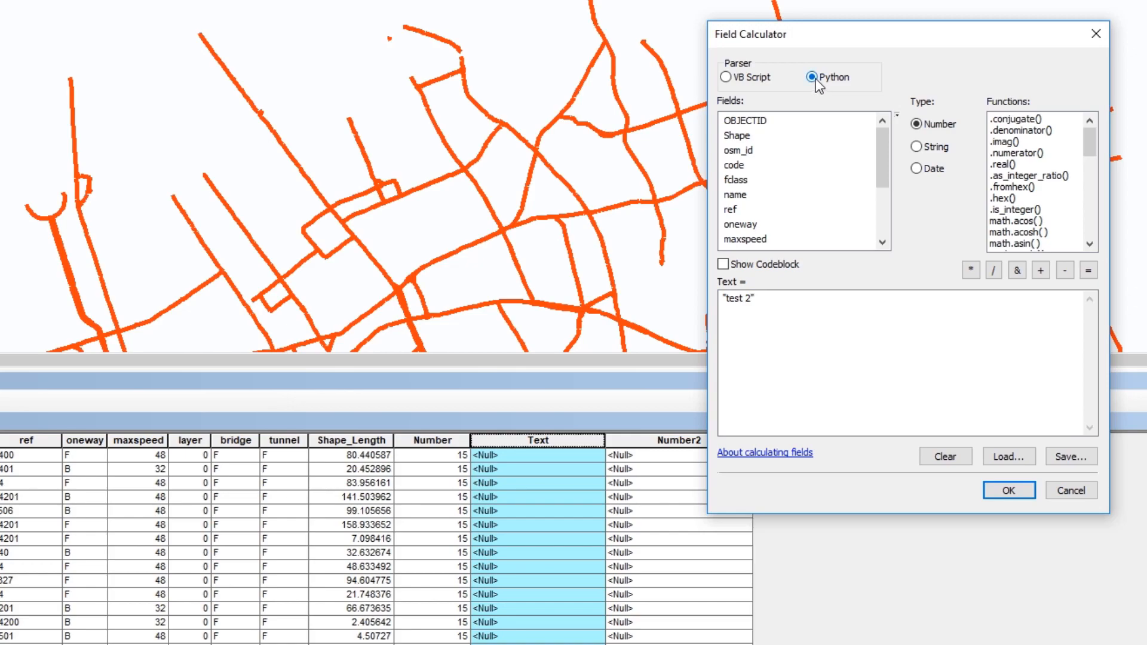
click(734, 78)
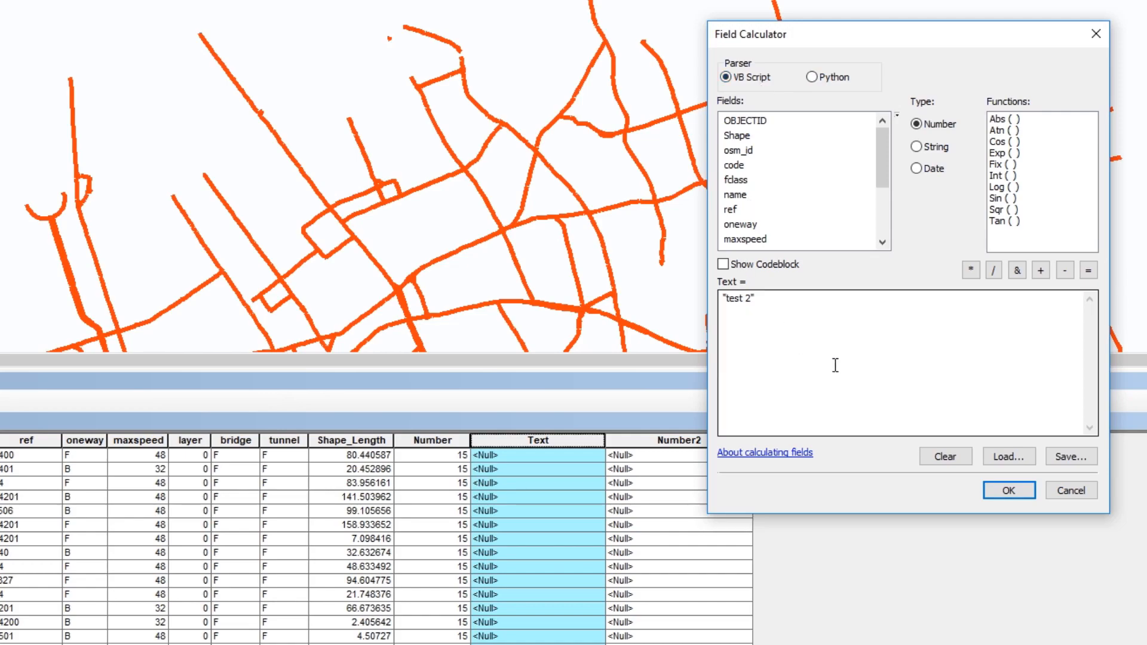
click(994, 499)
click(528, 479)
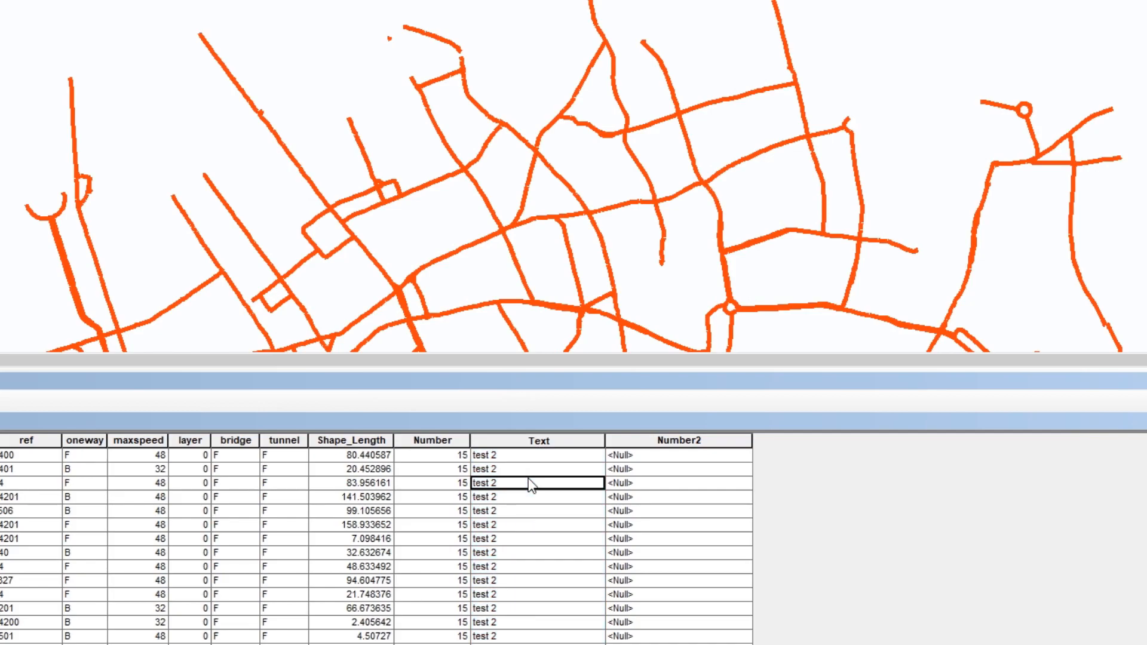
Step: Calculate the Number2 field as 12.15 for all roads with the Field Calculator
click(639, 443)
right_click(640, 442)
click(712, 553)
drag(392, 75, 787, 15)
drag(699, 276, 517, 264)
text(12.15)
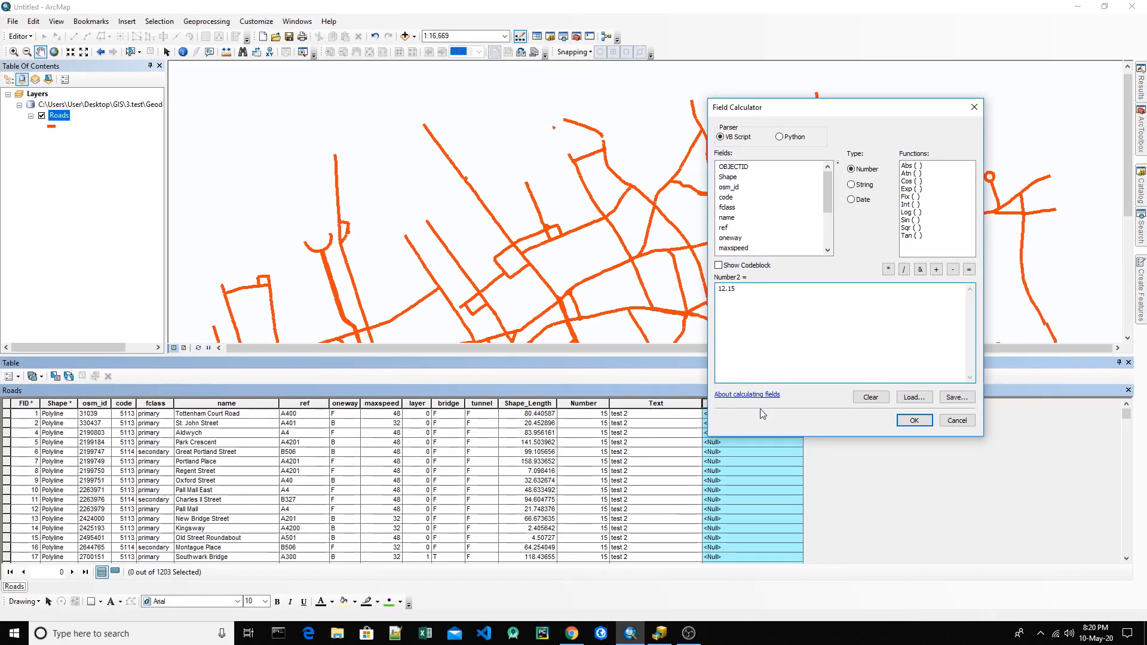
click(914, 420)
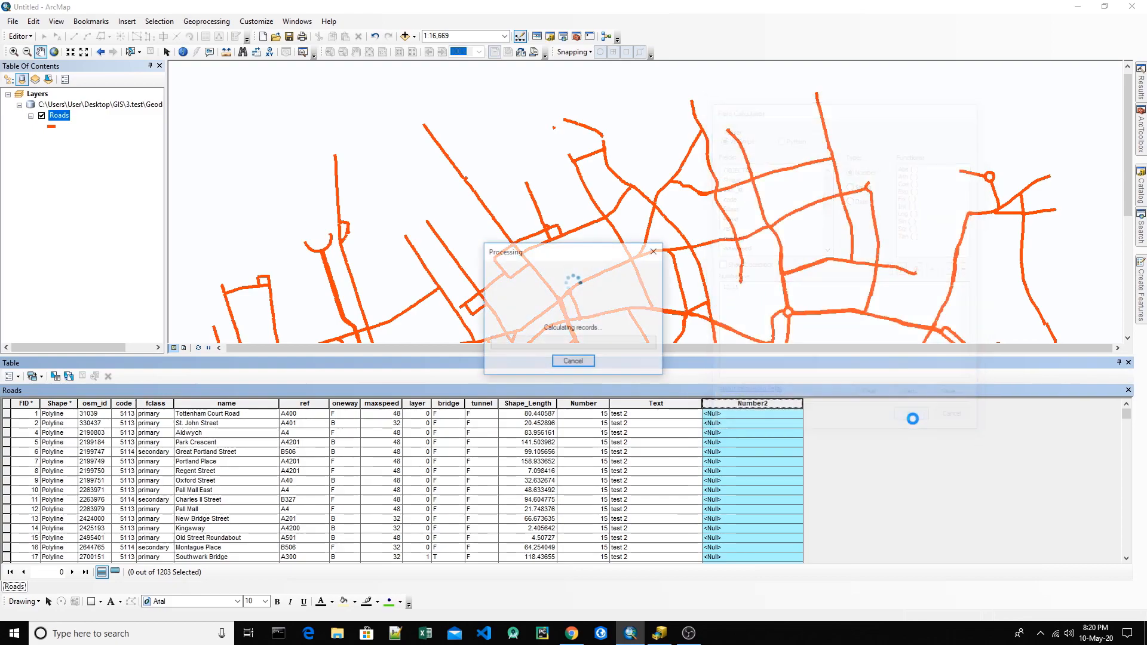
click(689, 453)
click(528, 471)
click(93, 452)
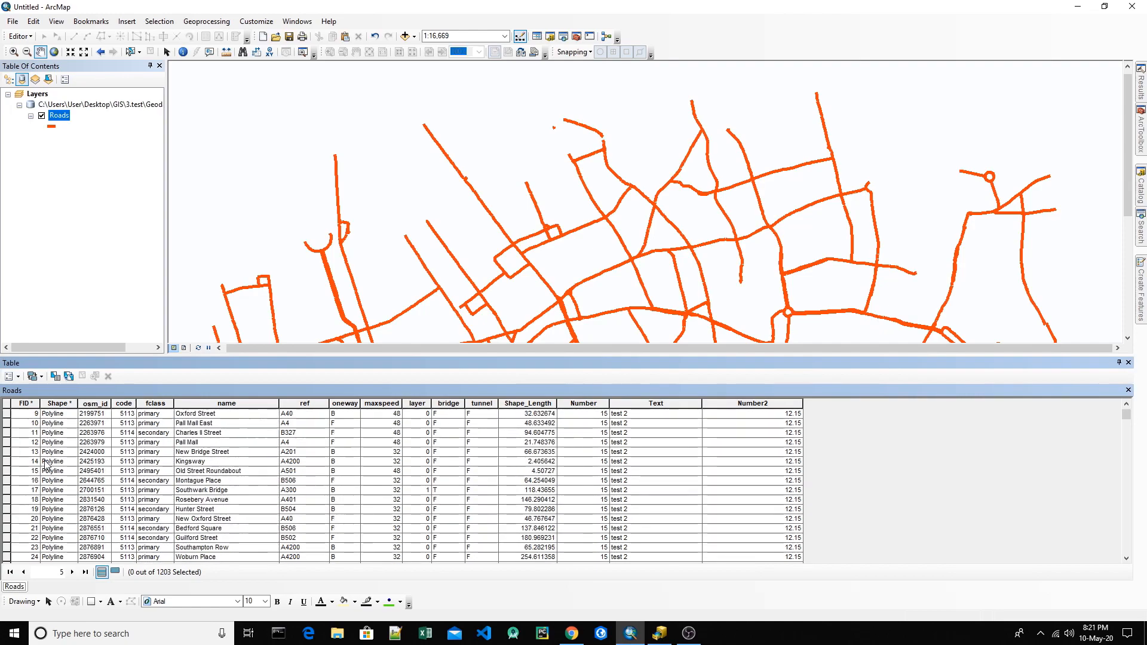
Step: Select the table rows from St. John Street to Portland Place and from New Bridge Street to Montague Place
drag(6, 424, 7, 462)
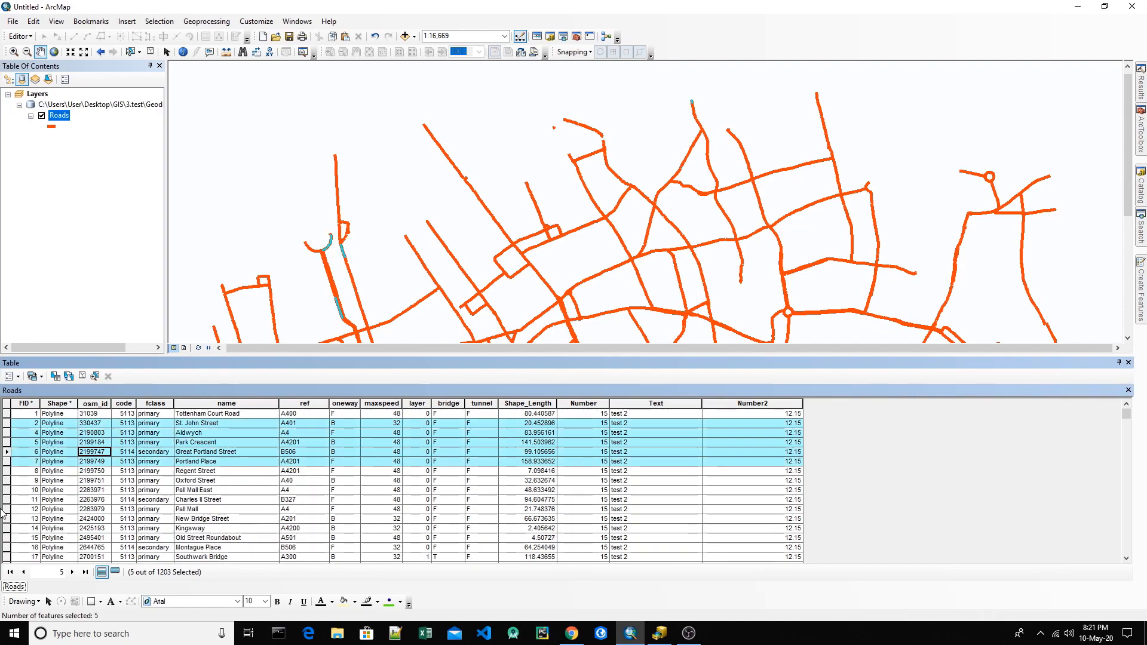
ctrl+click(6, 518)
drag(6, 524, 7, 547)
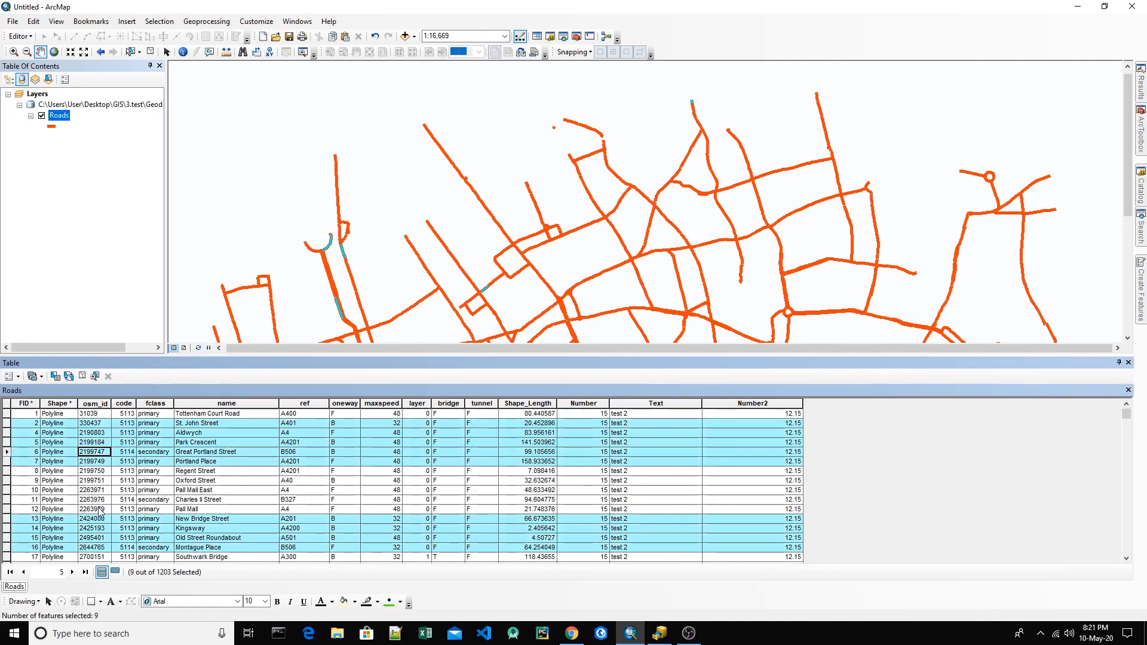
Step: Calculate the Text field as "test 3" for the selected roads only, and clear the selection
click(674, 403)
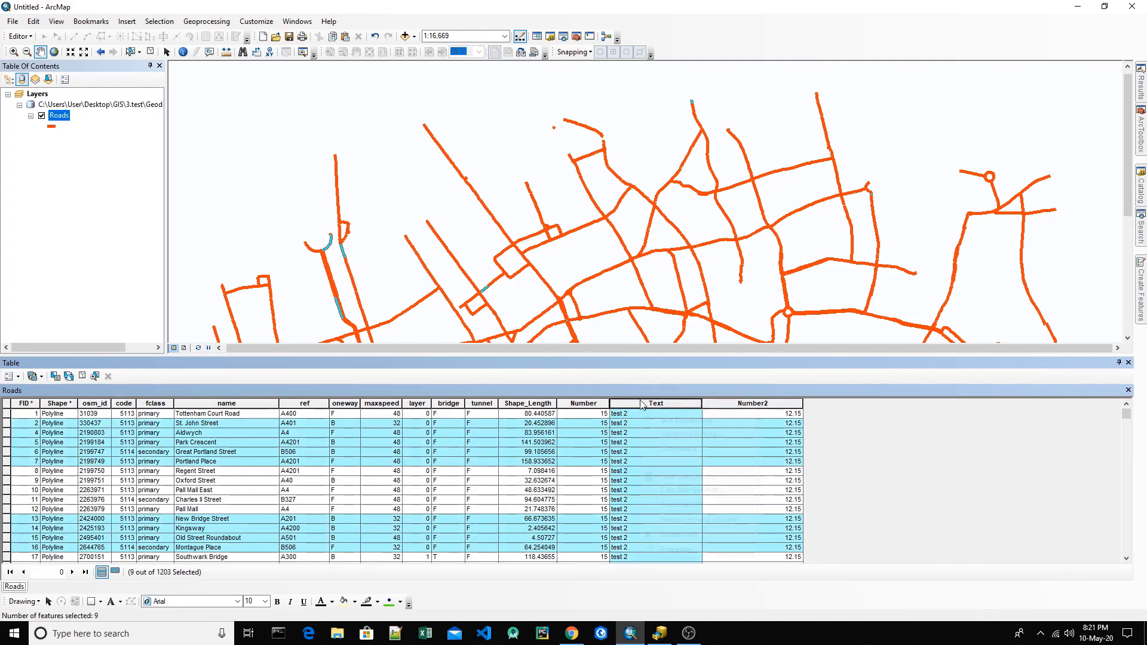
right_click(674, 403)
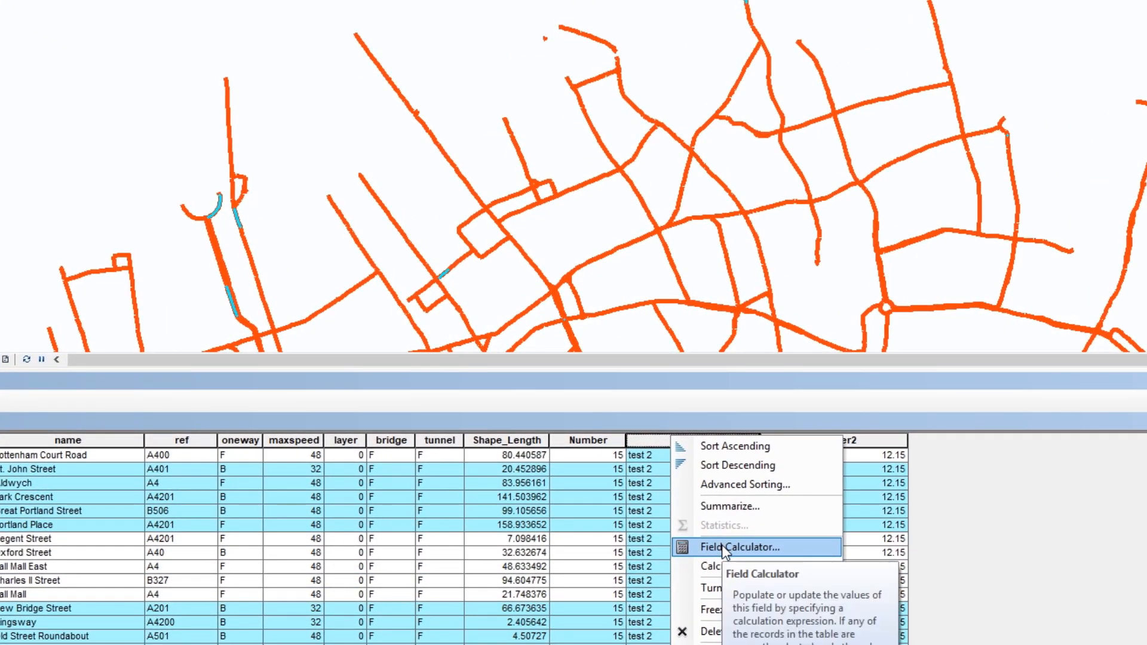
click(721, 545)
double_click(413, 332)
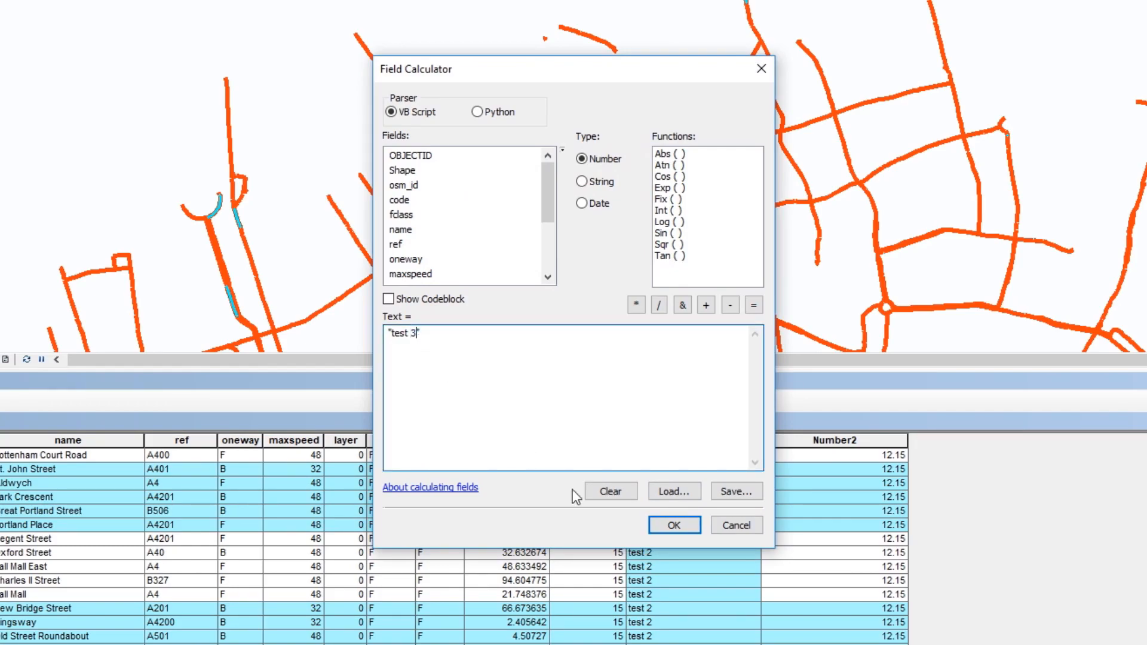
click(662, 526)
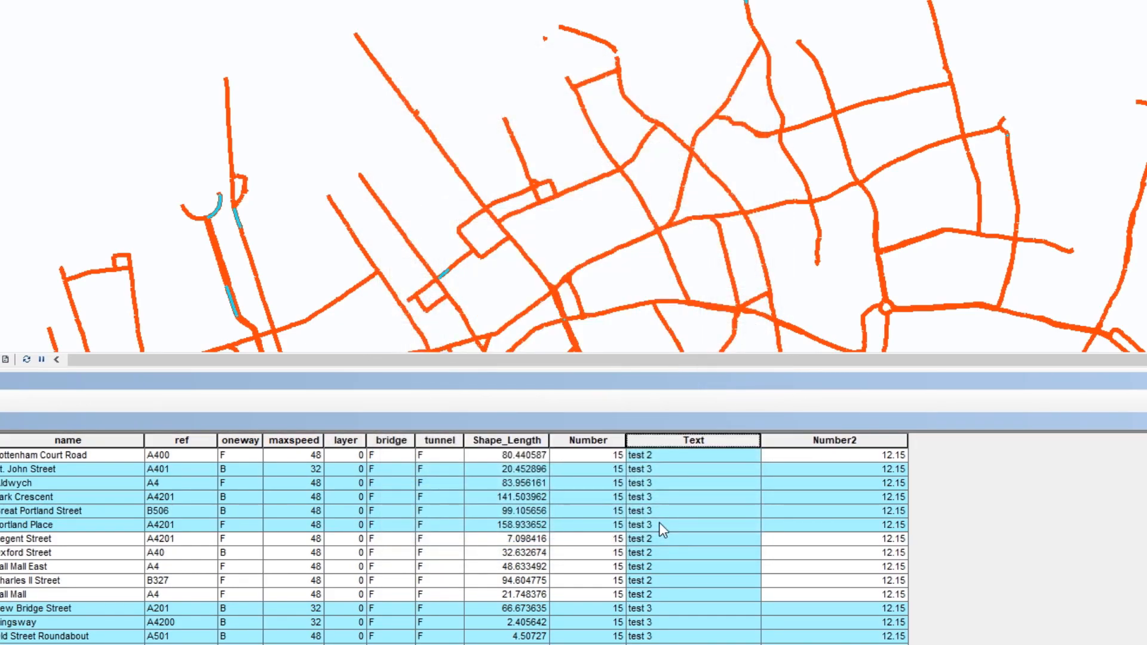
click(654, 472)
click(666, 499)
click(668, 525)
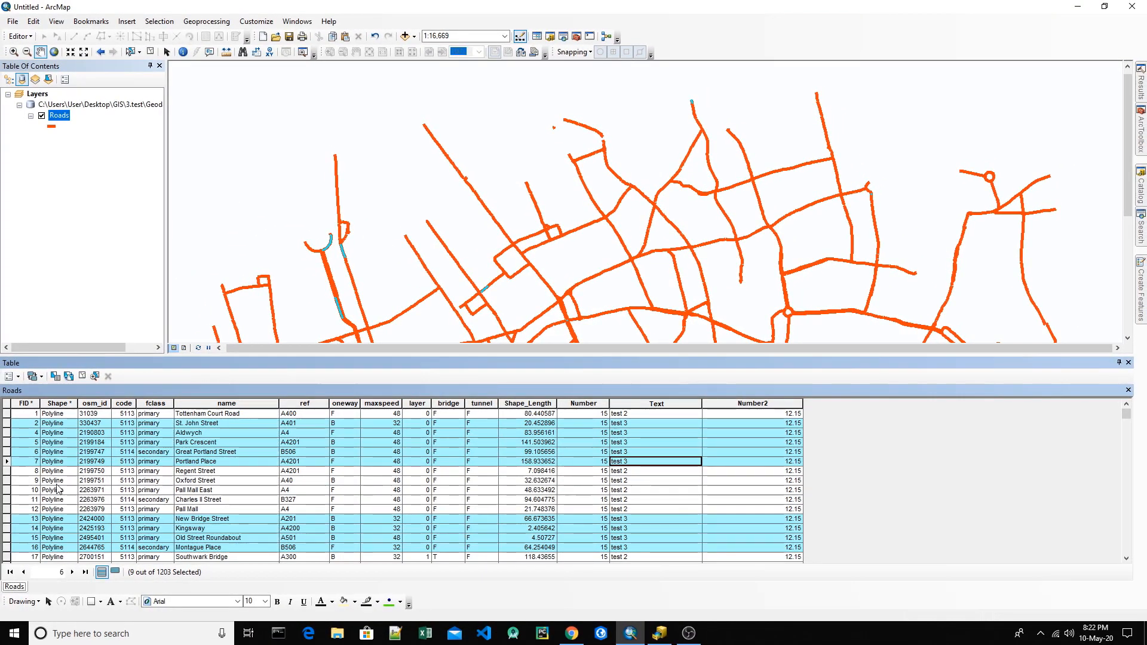
click(83, 379)
click(675, 499)
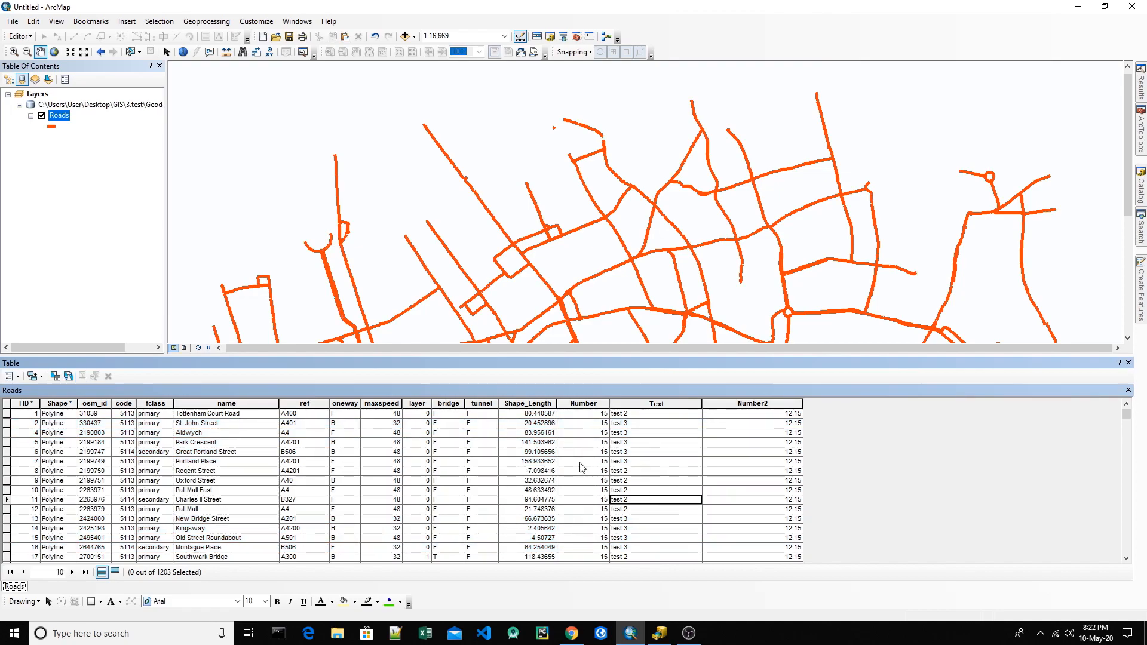
Step: Fill the Number field with the values of the maxspeed field using the expression [maxspeed]
click(585, 404)
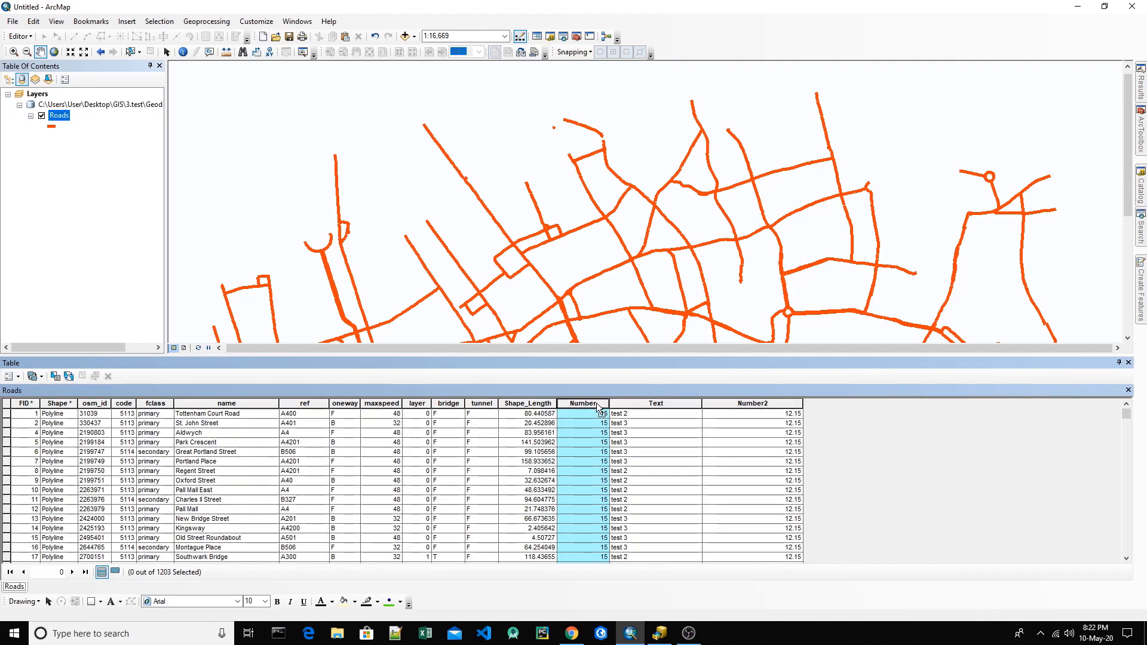
click(389, 403)
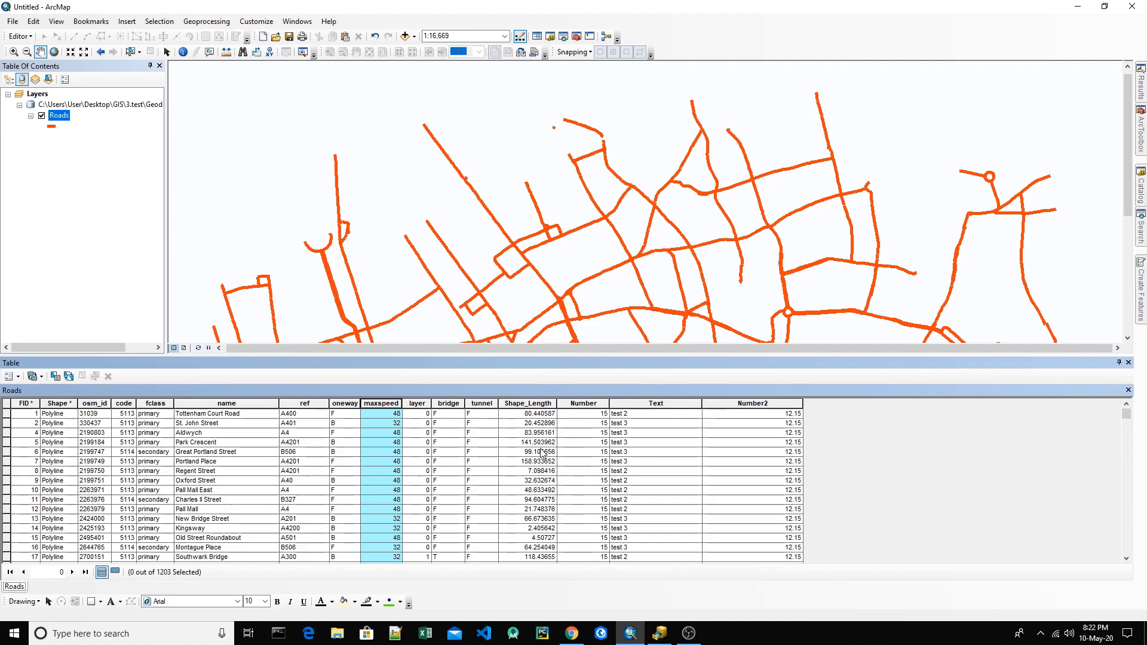
right_click(584, 403)
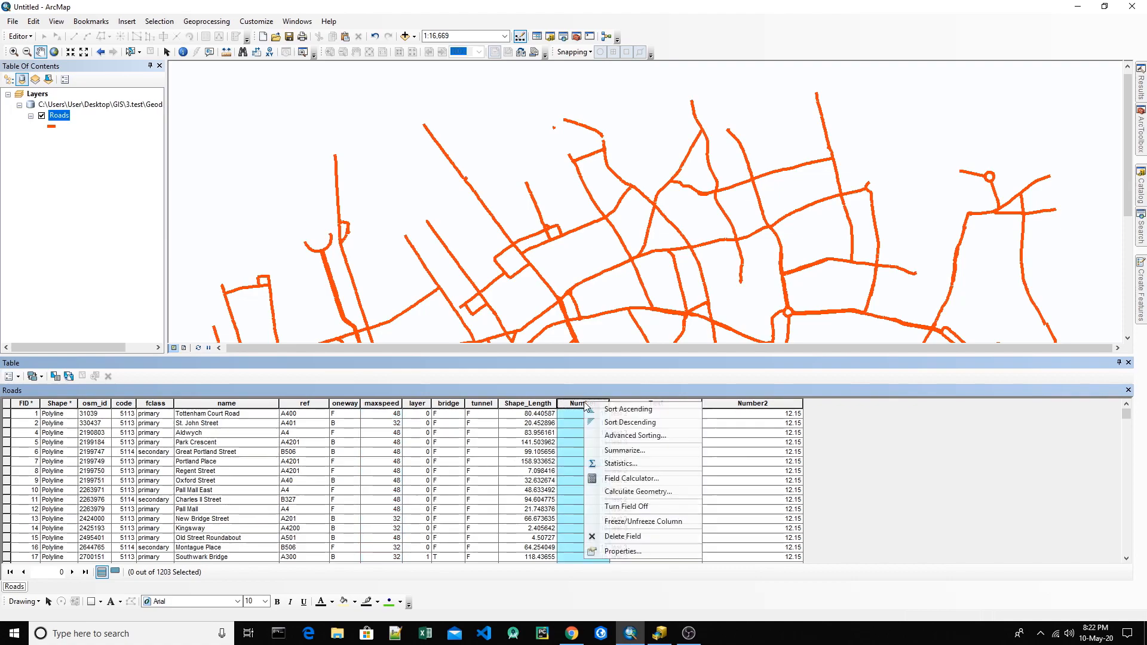
click(627, 478)
drag(555, 149, 785, 146)
drag(745, 321, 673, 321)
key(BackSpace)
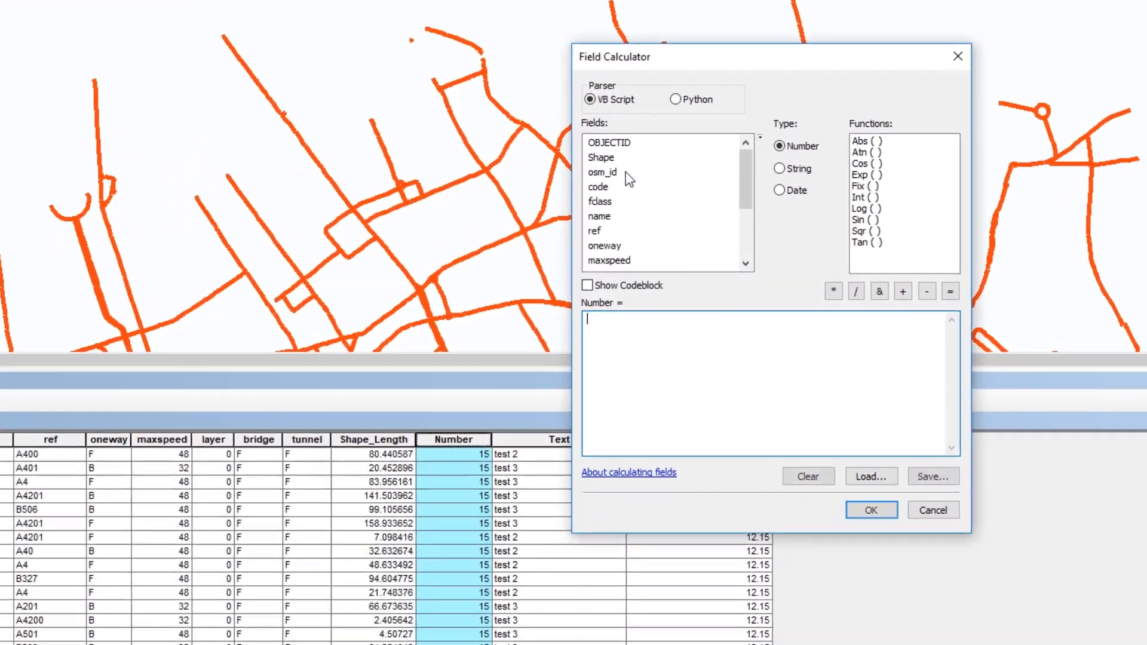
drag(770, 193, 742, 181)
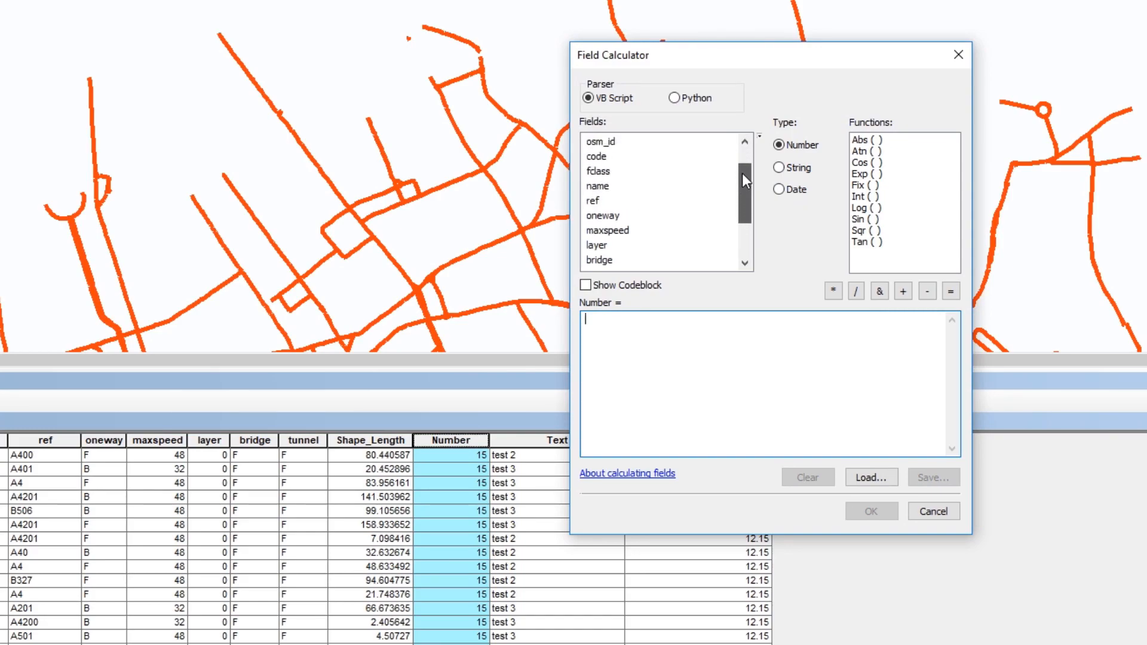
double_click(608, 231)
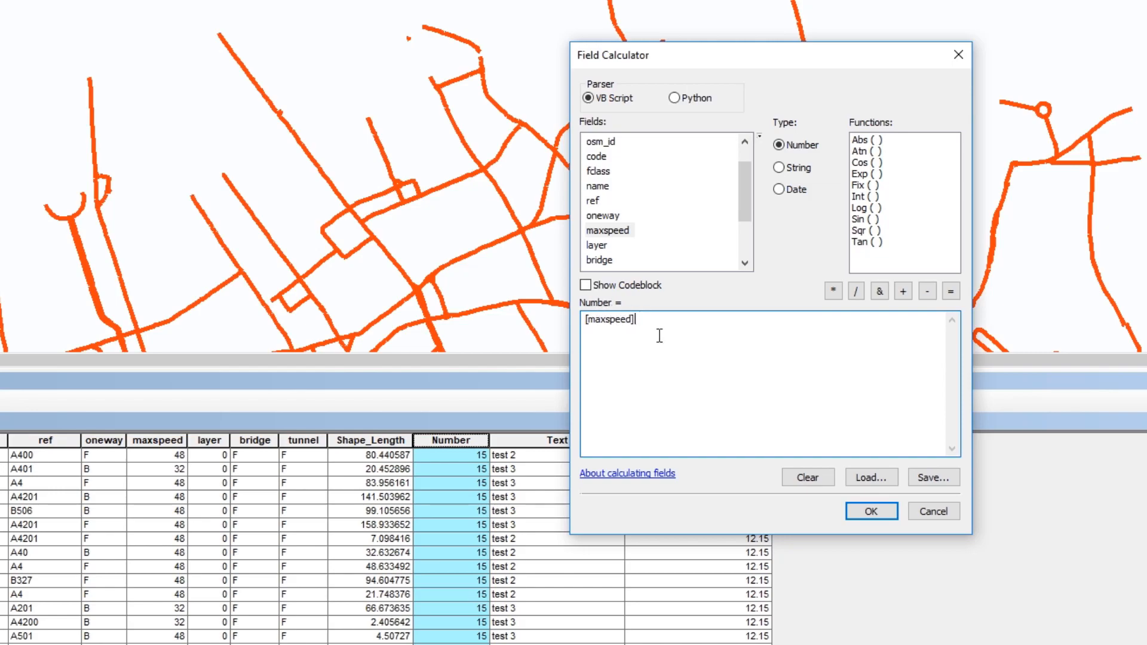
click(868, 512)
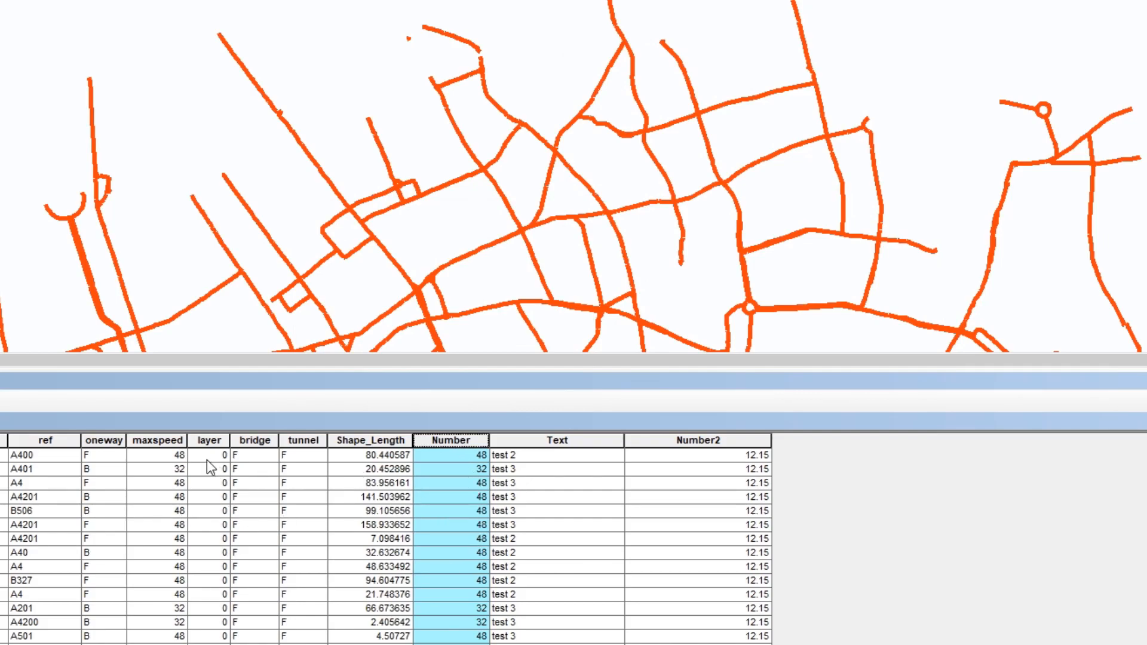
Step: Recalculate the Number field as double the speed limit with the expression [maxspeed] *2
right_click(462, 440)
click(507, 543)
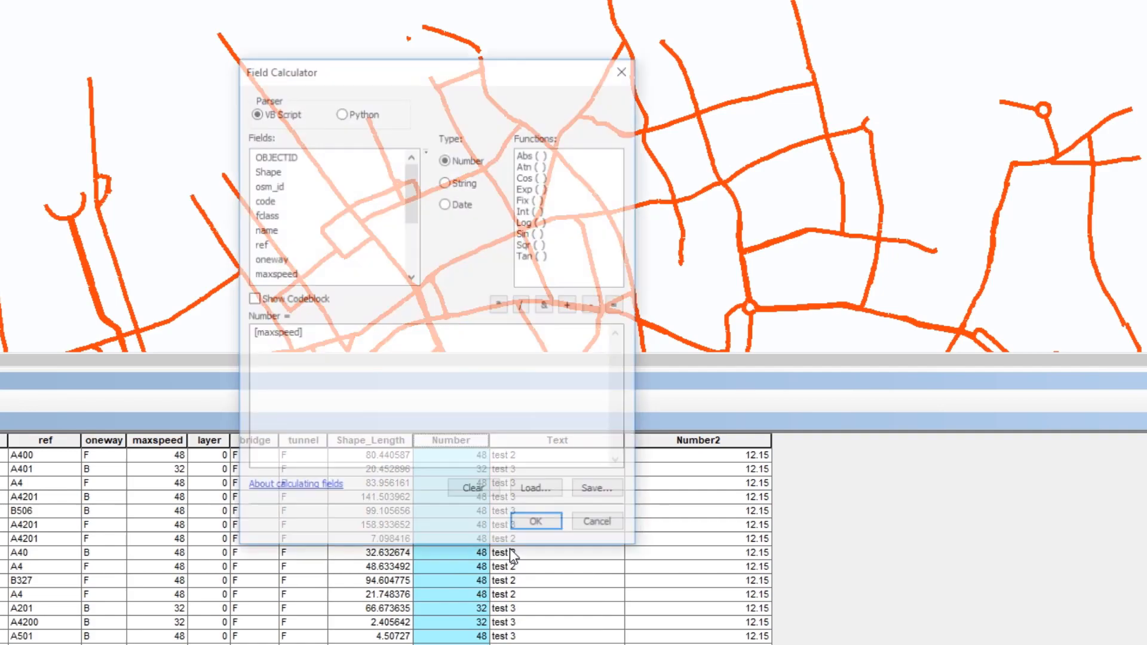
drag(428, 74, 783, 73)
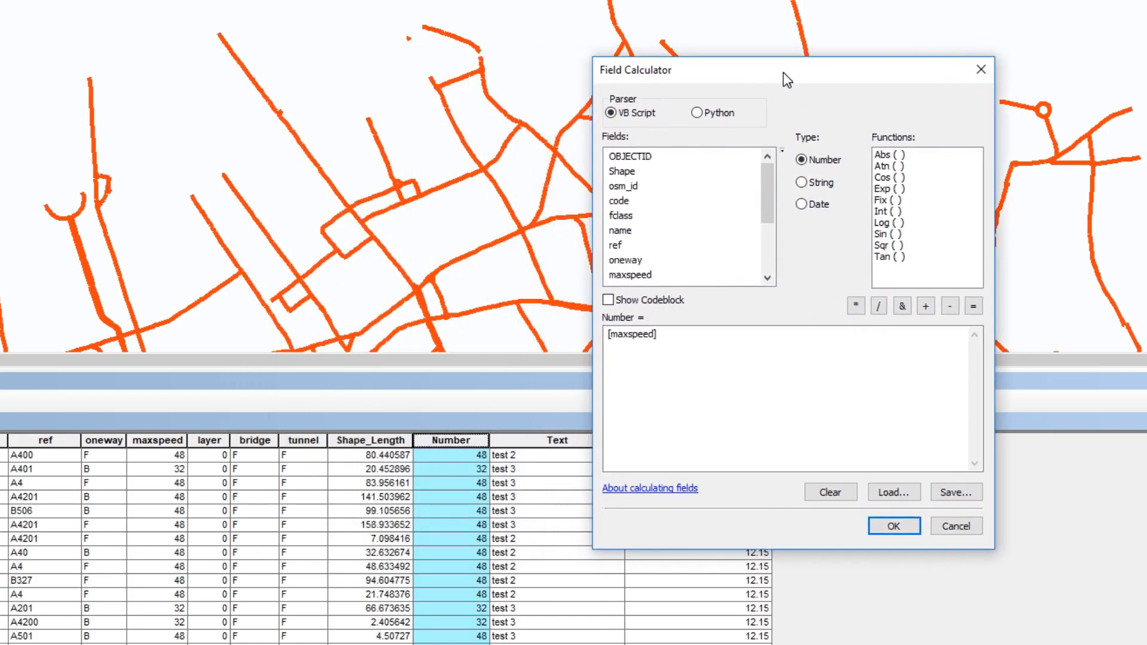
click(855, 306)
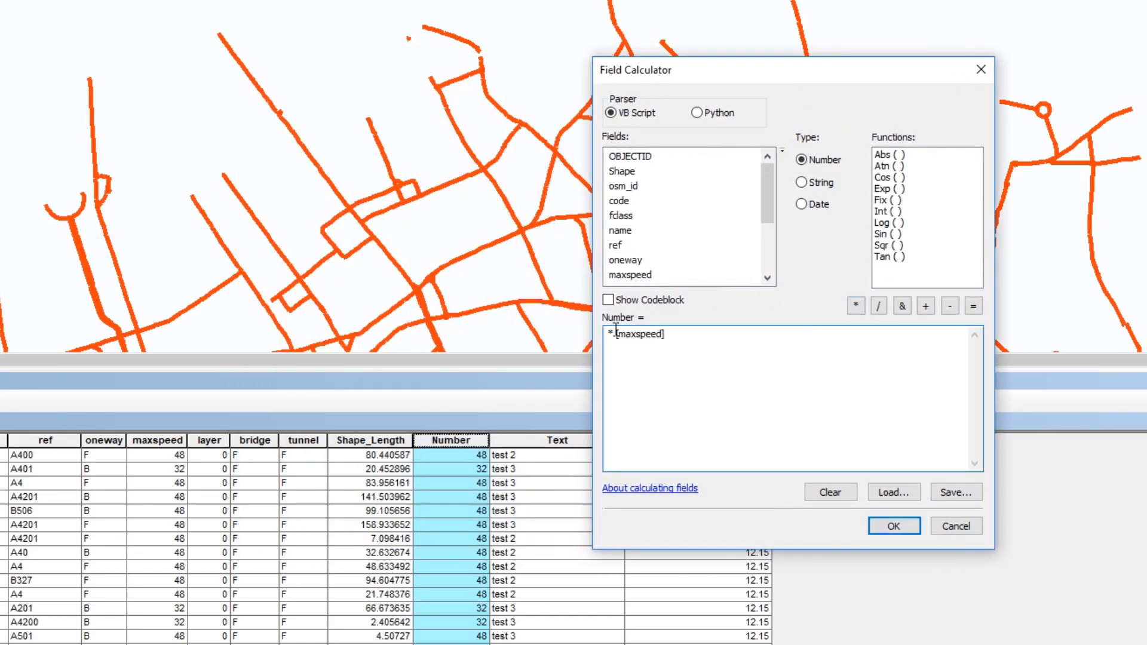
key(BackSpace)
key(BackSpace)
drag(659, 332, 571, 335)
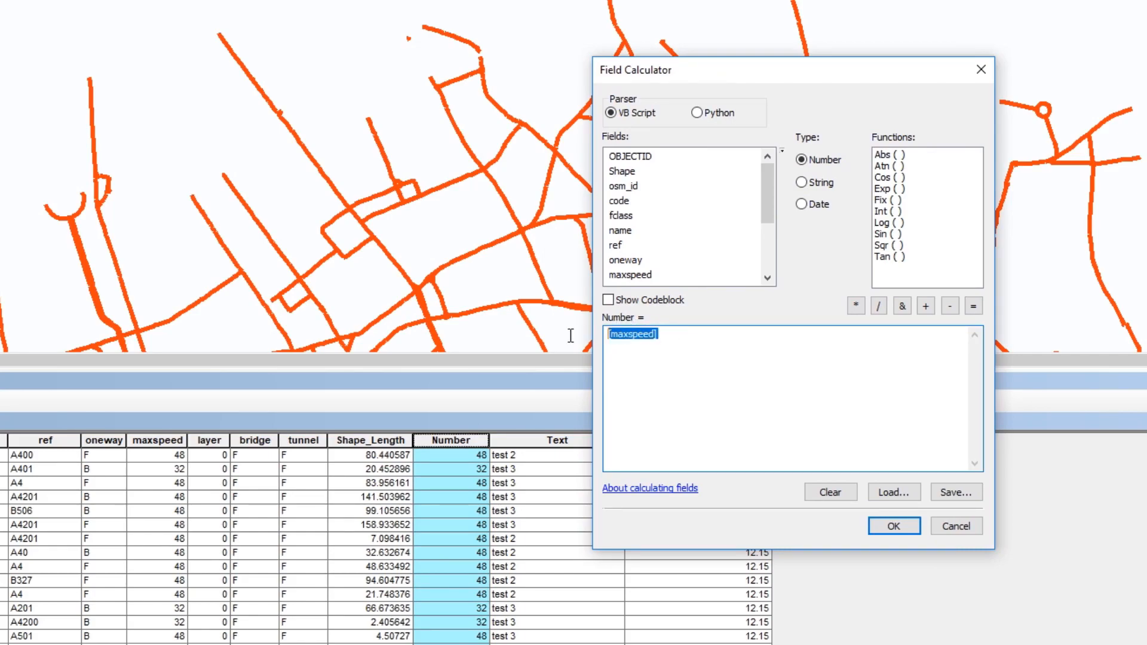
click(777, 332)
click(856, 306)
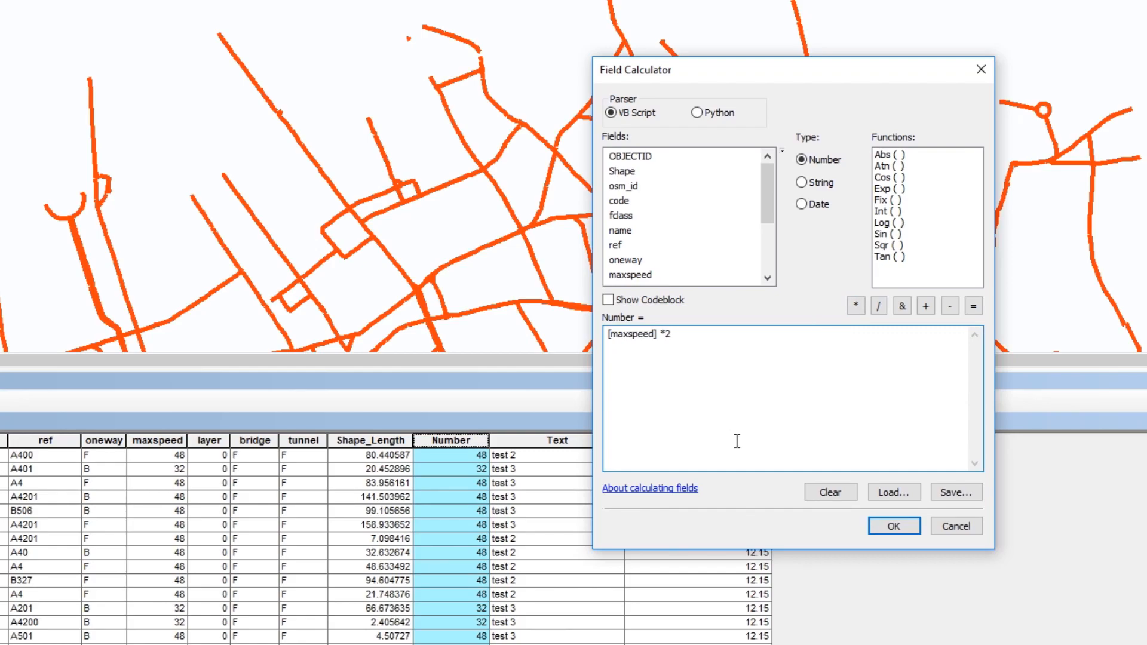
click(877, 525)
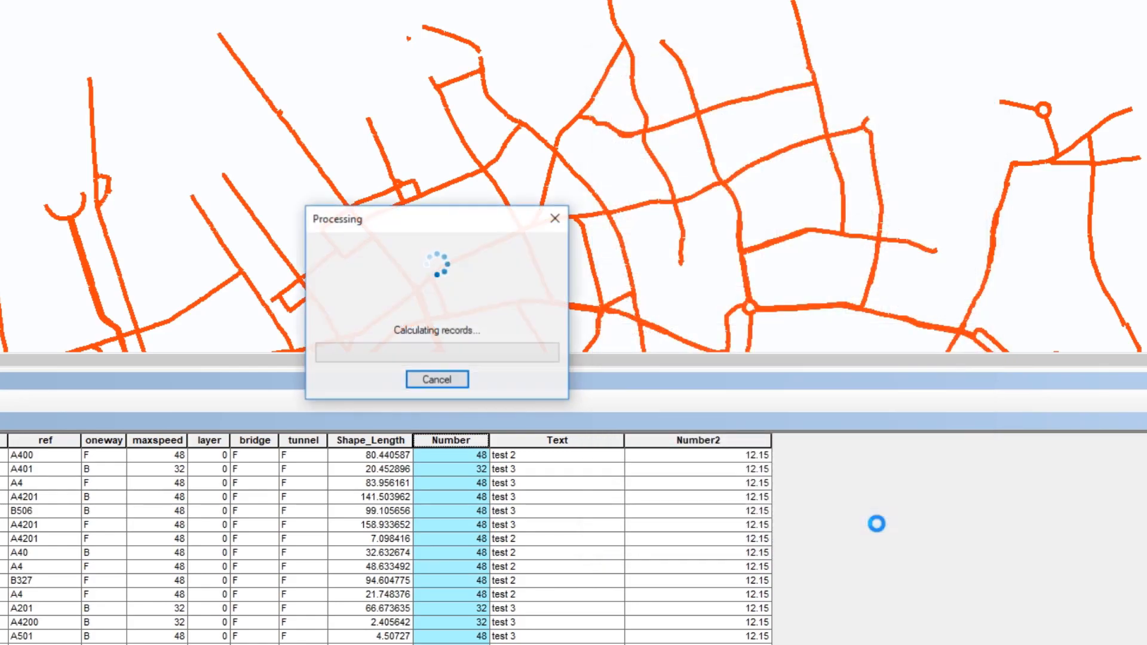
click(476, 472)
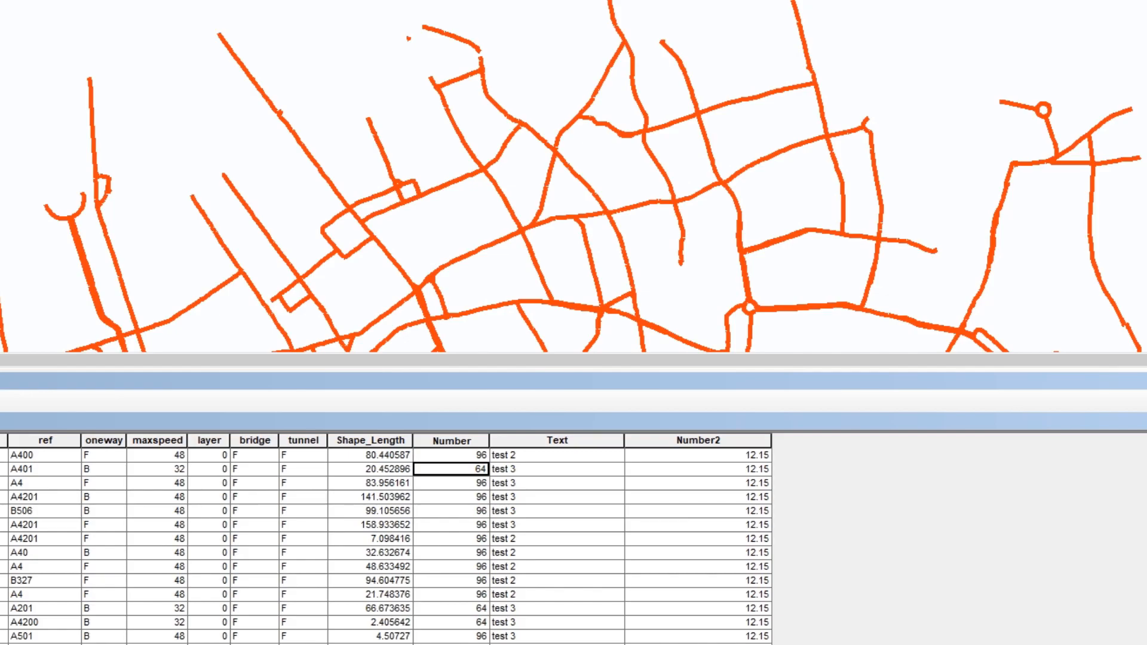
Step: Try to calculate the Number field from the road names with the VB Script expression [name] *2
click(1, 455)
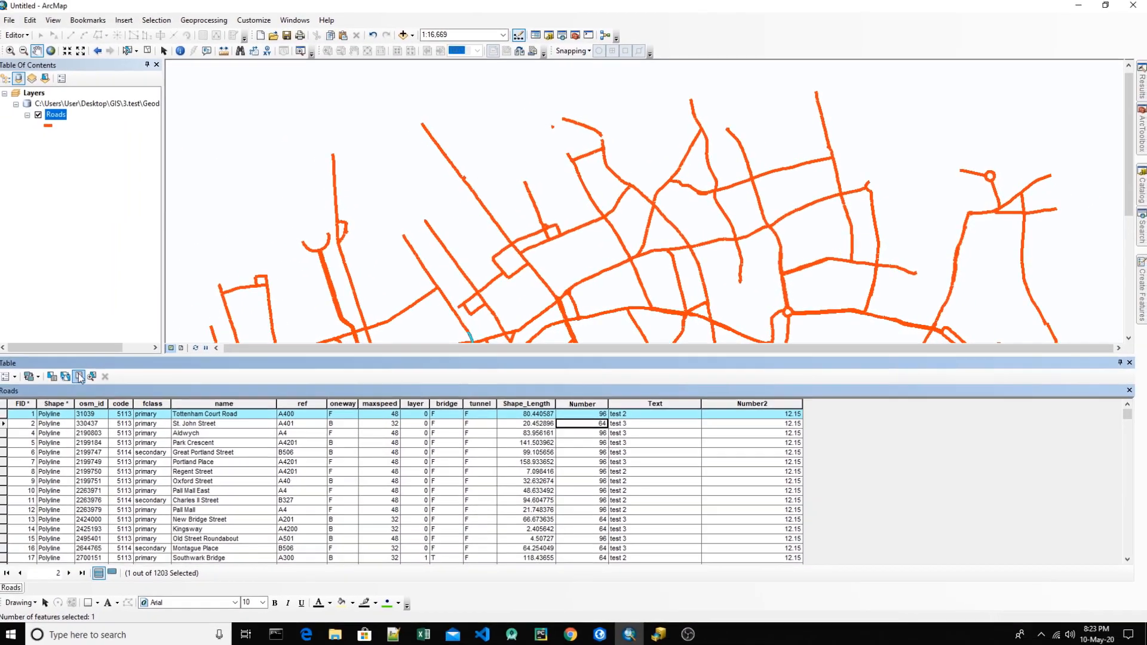
click(82, 377)
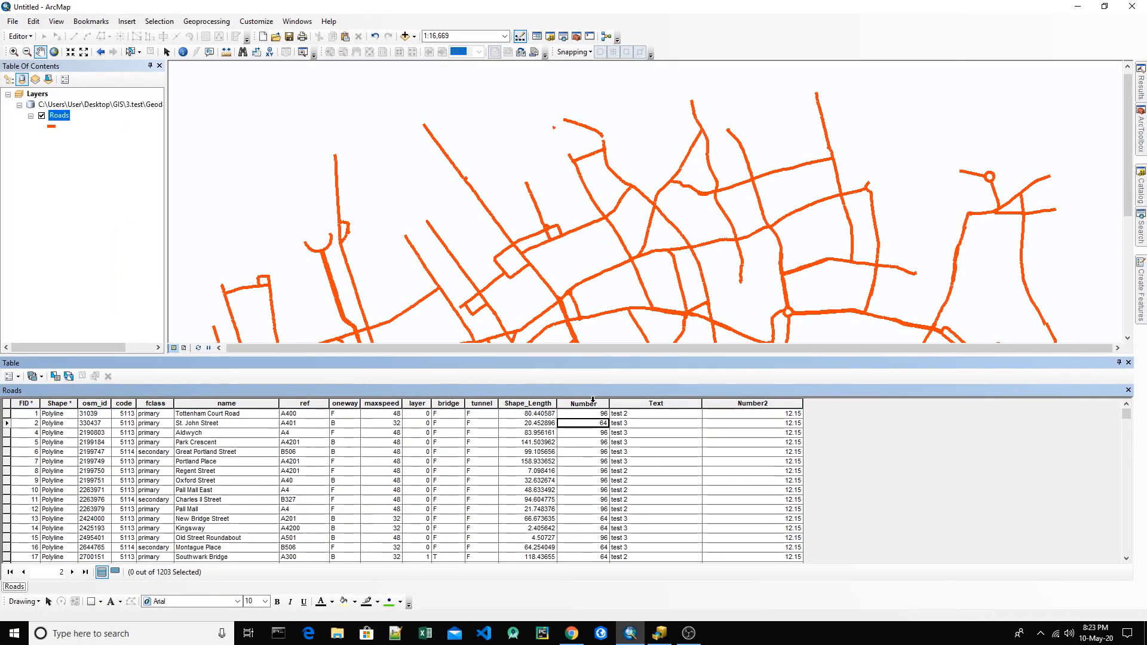
right_click(593, 399)
click(618, 485)
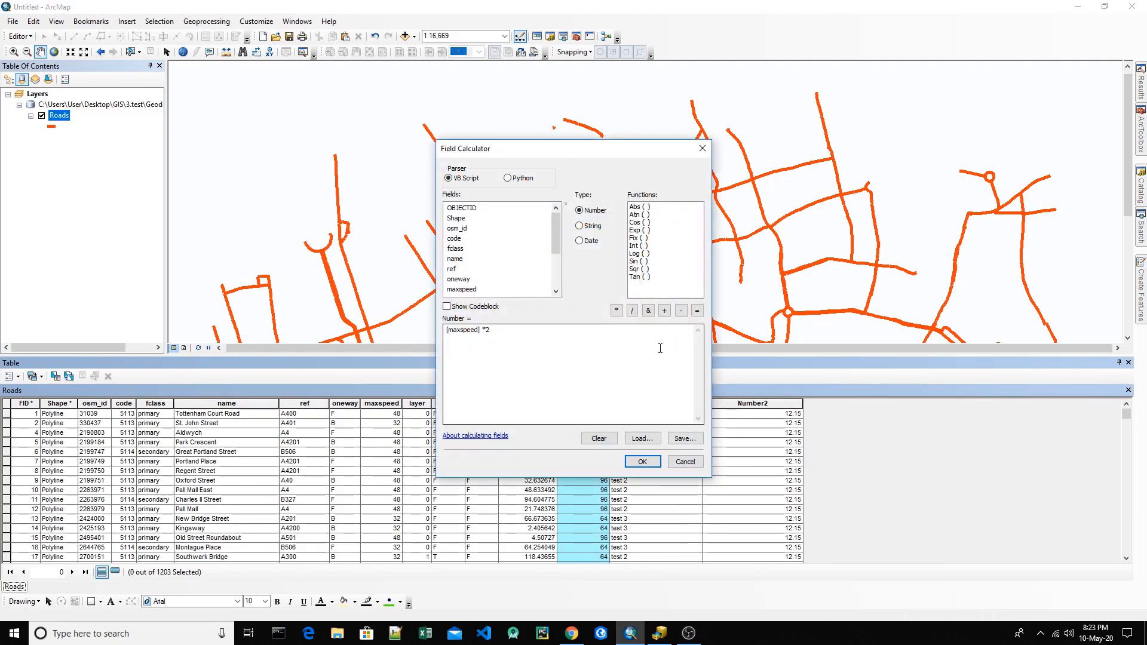
drag(596, 147, 877, 116)
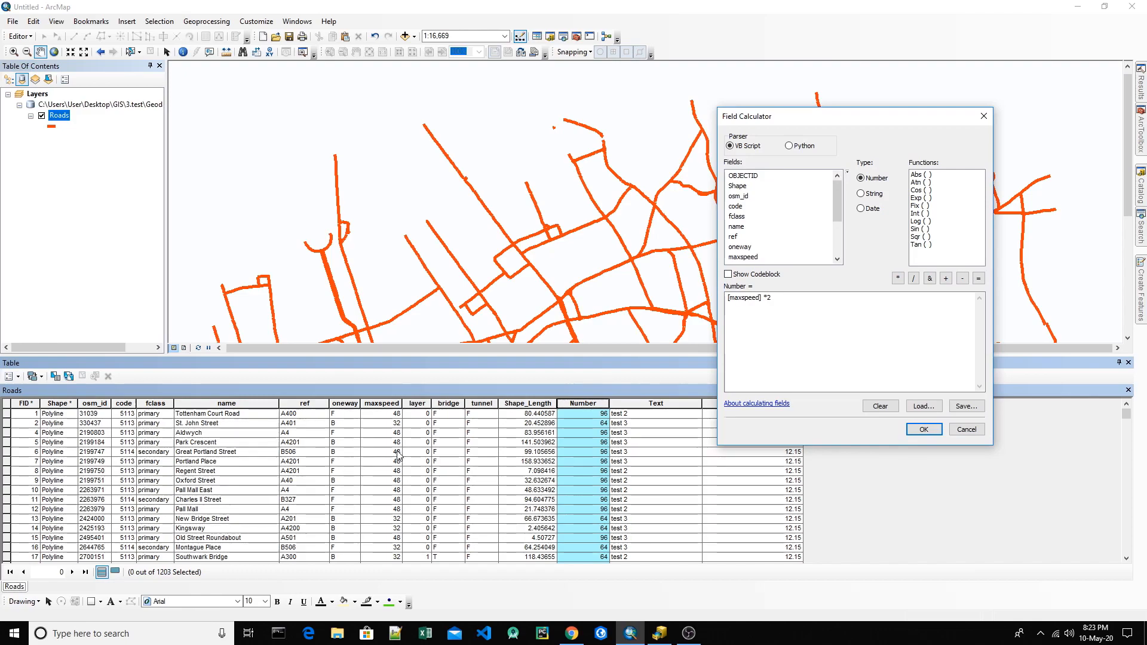
click(396, 413)
text(2)
drag(762, 298, 716, 305)
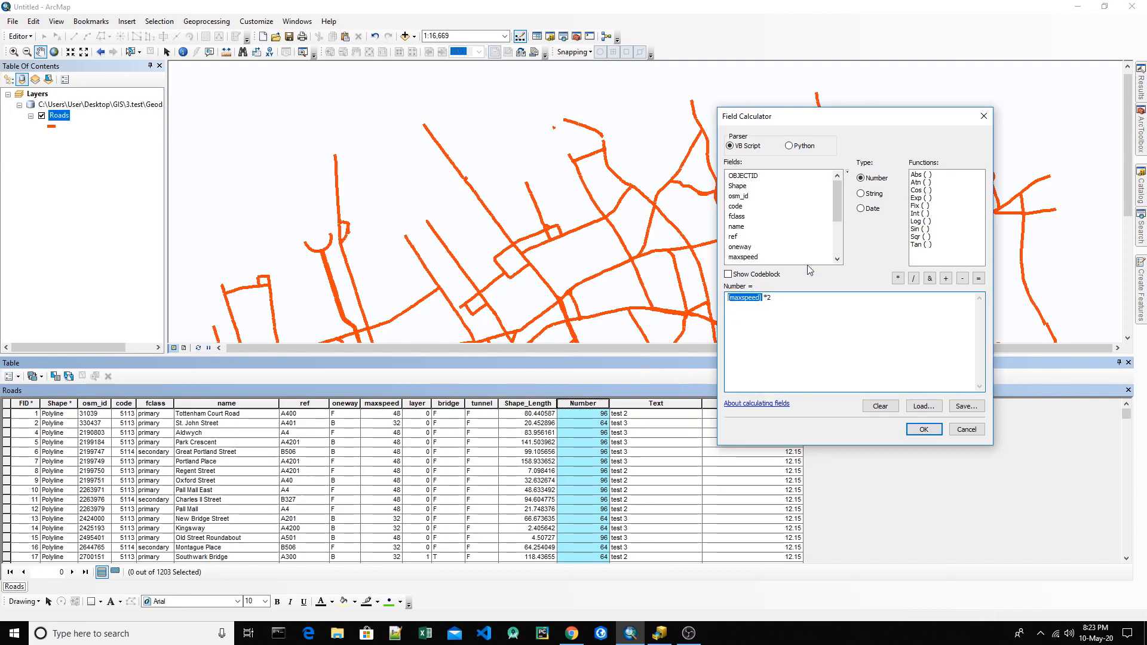
double_click(739, 227)
click(932, 429)
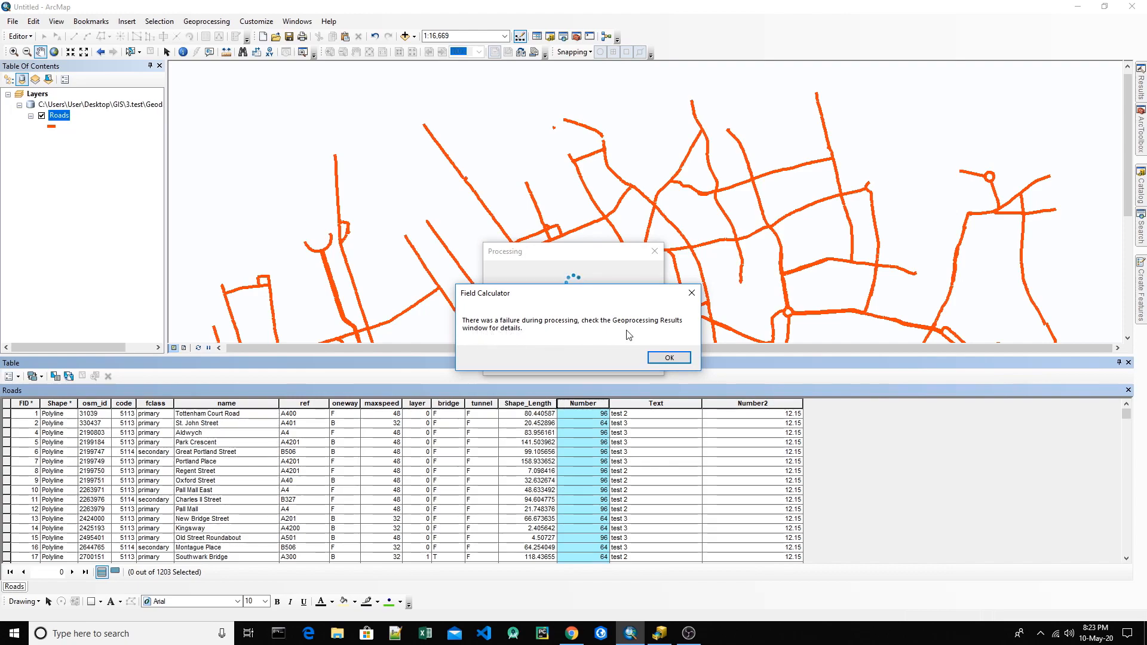
click(669, 358)
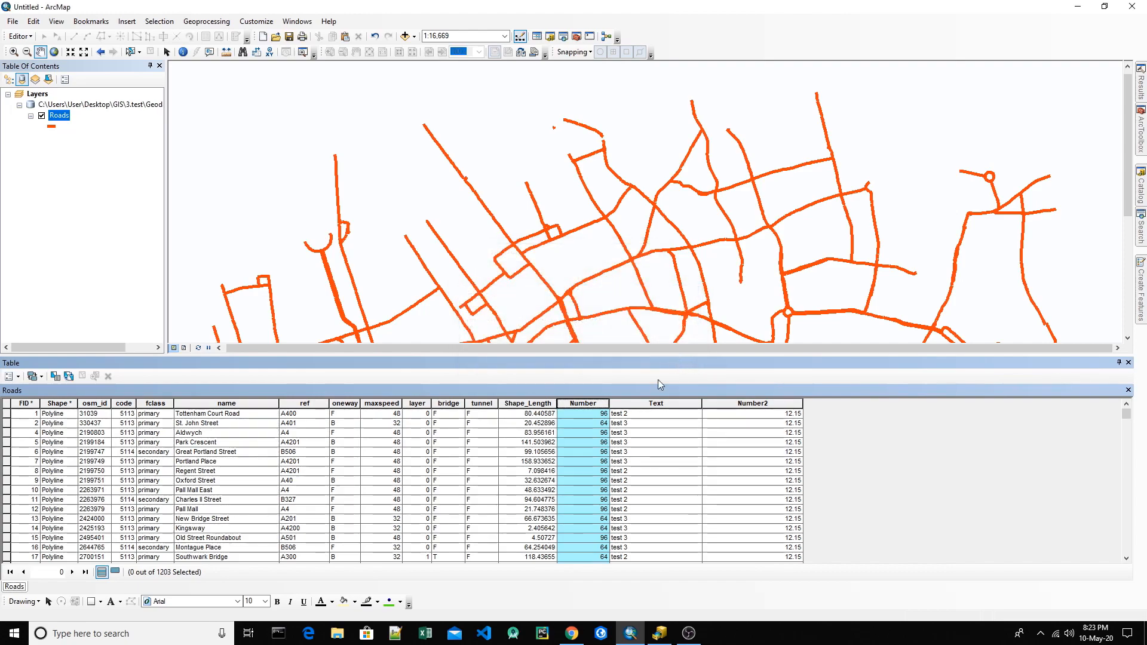
Step: Check the data type of the maxspeed field in its field properties without changing anything
click(594, 405)
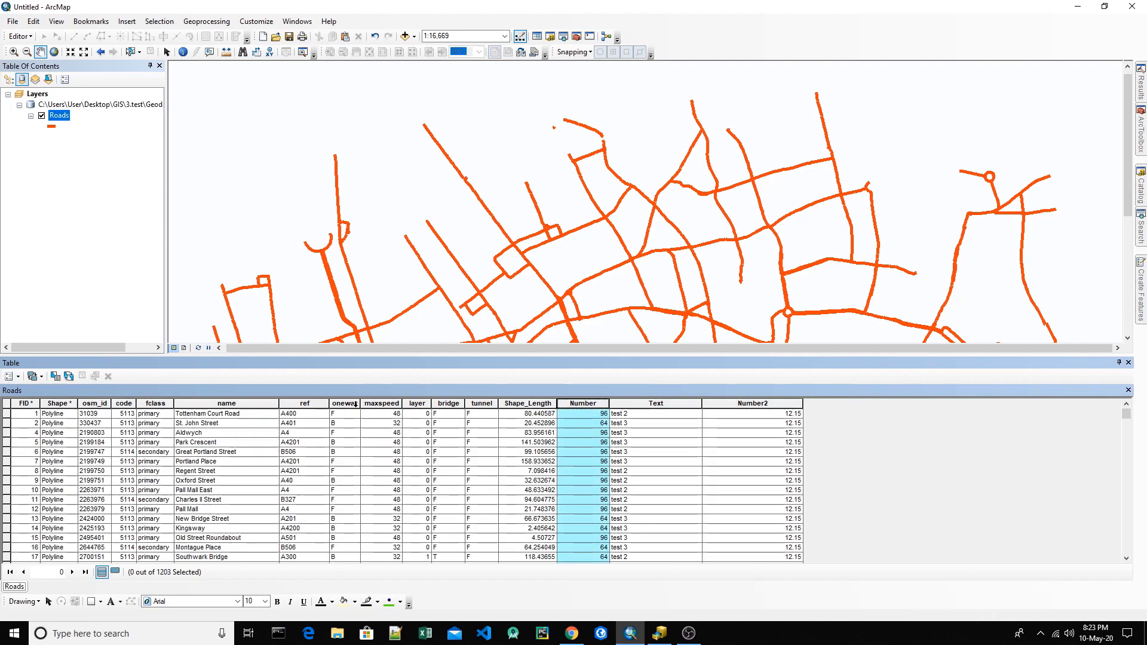
right_click(593, 407)
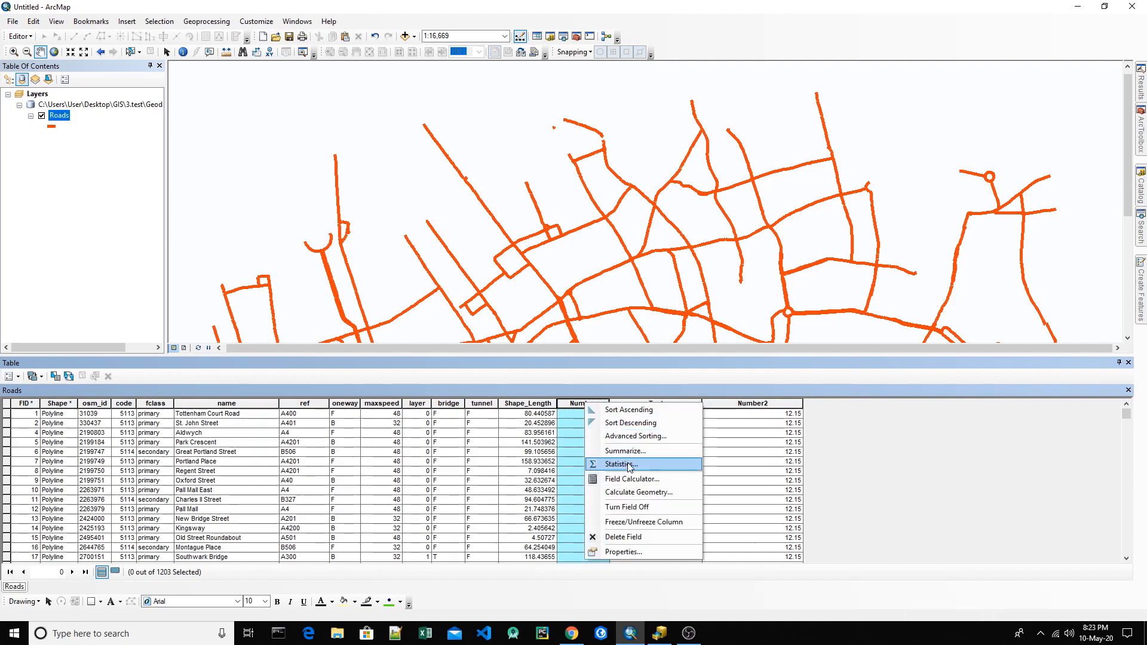
click(391, 405)
right_click(391, 406)
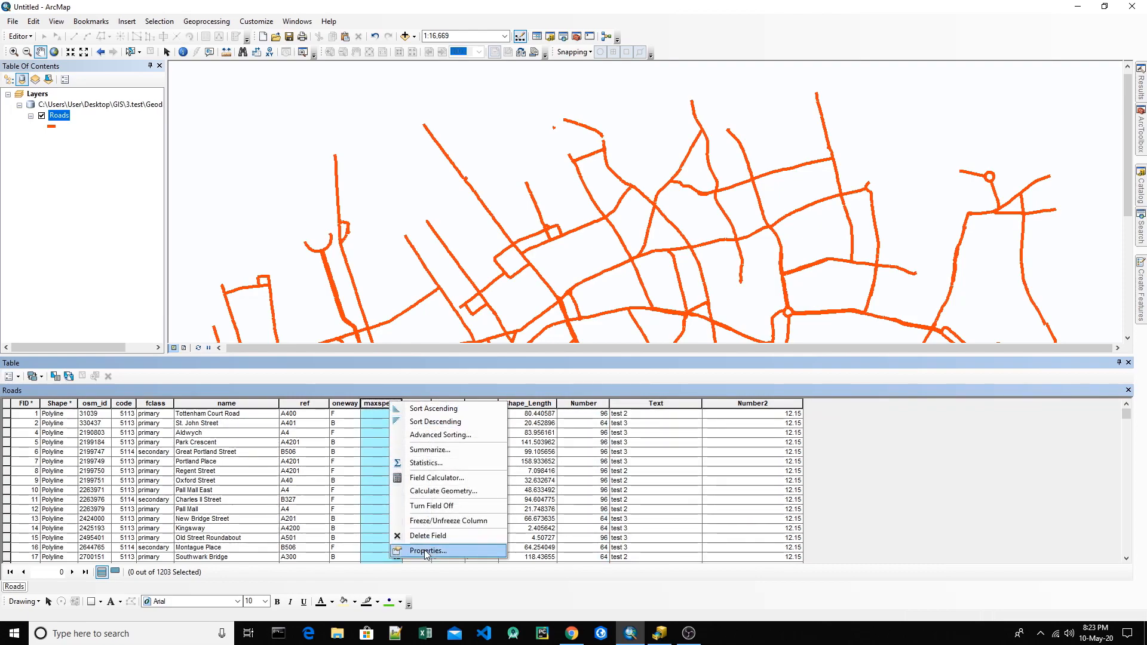
click(418, 583)
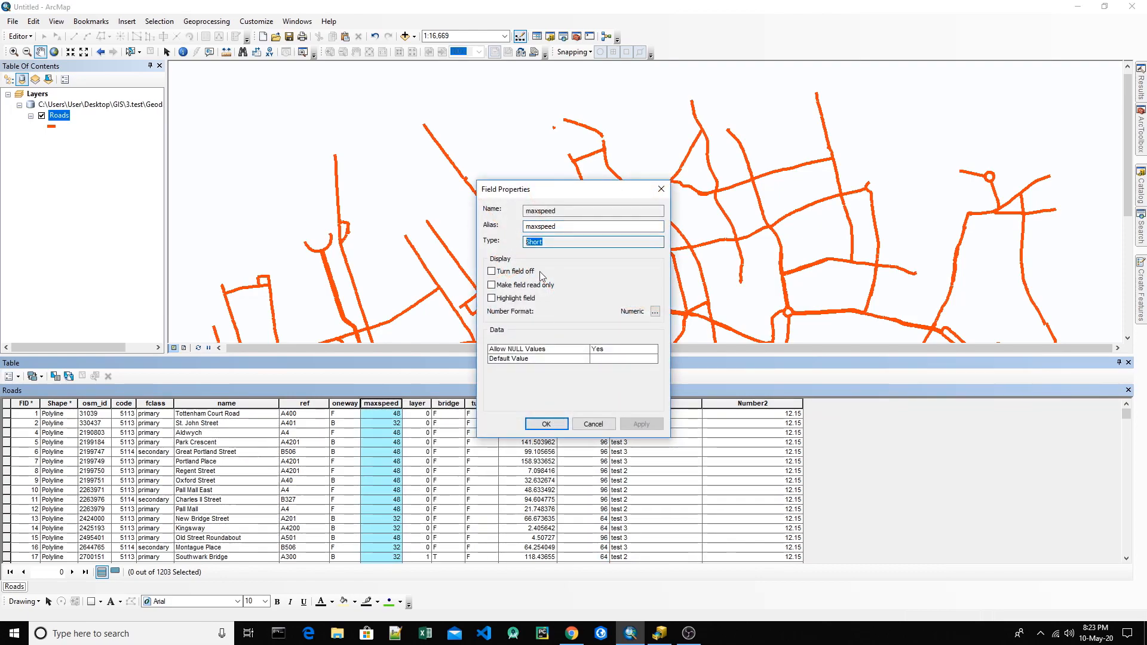
click(602, 424)
click(598, 405)
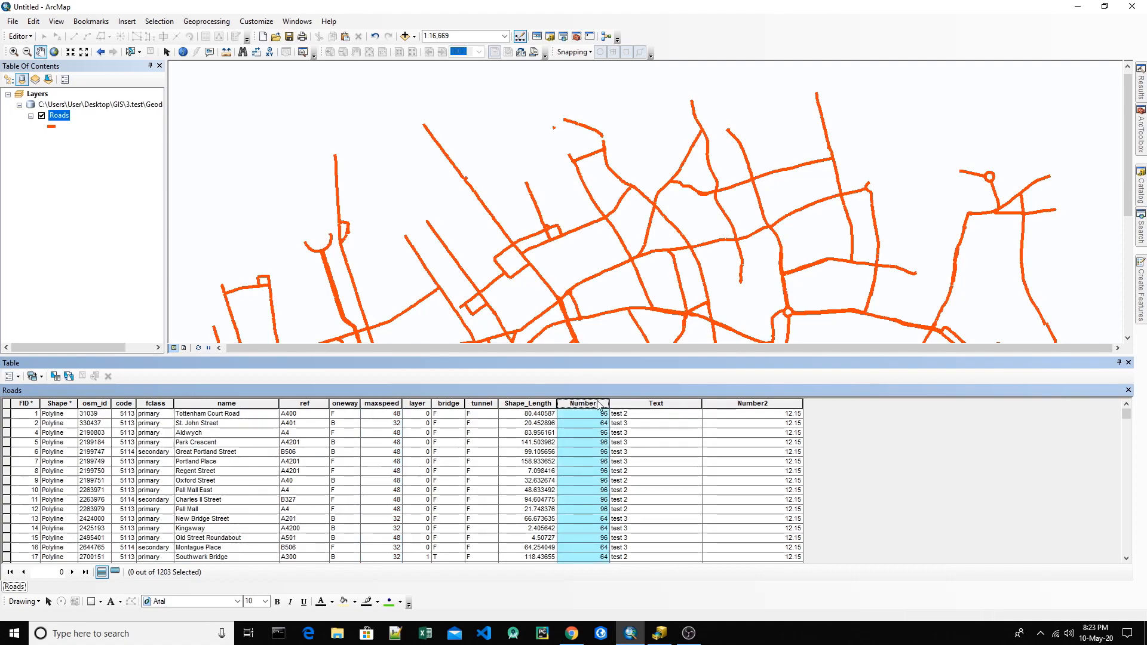
Step: Open the Field Calculator for the Text field and switch the parser to Python
click(645, 404)
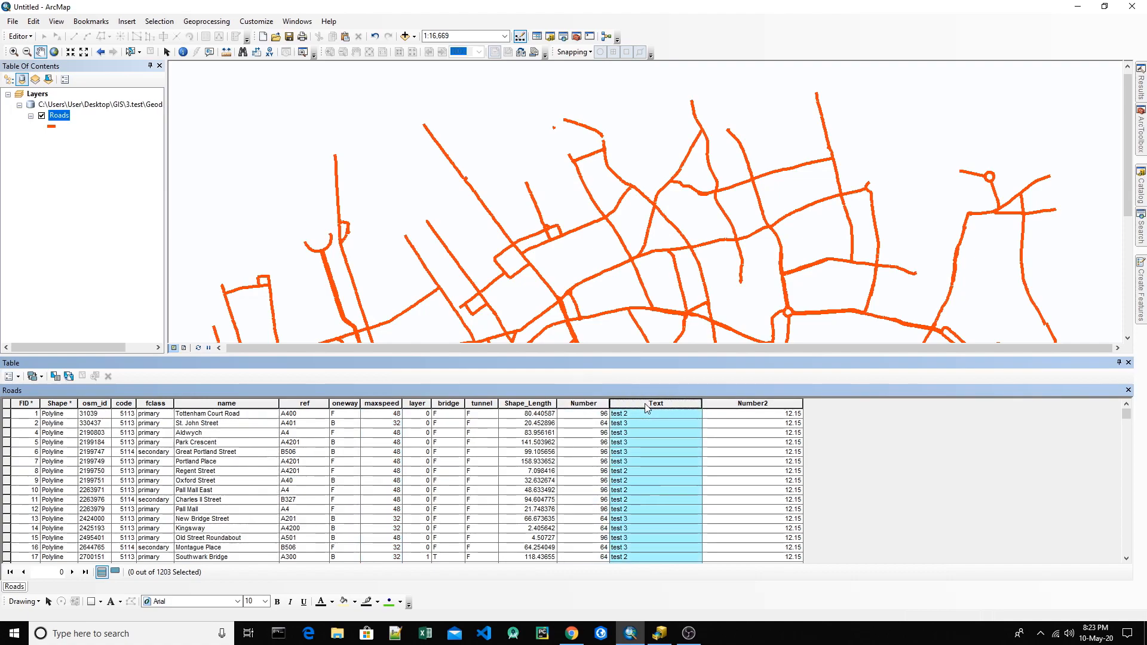
right_click(646, 405)
click(693, 480)
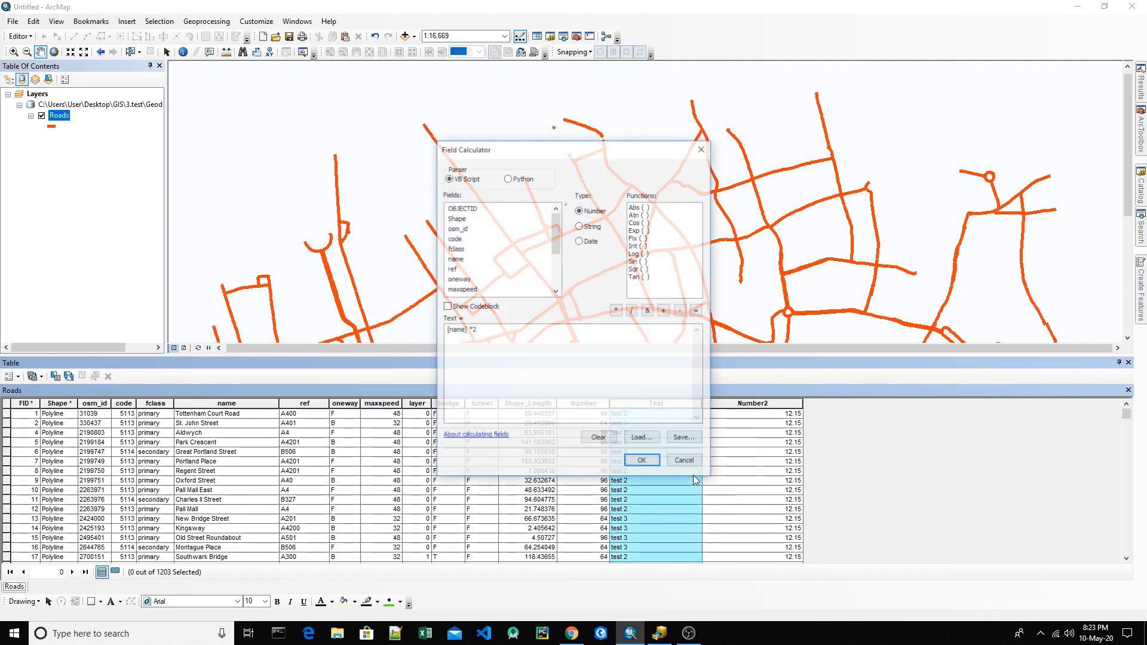
click(507, 178)
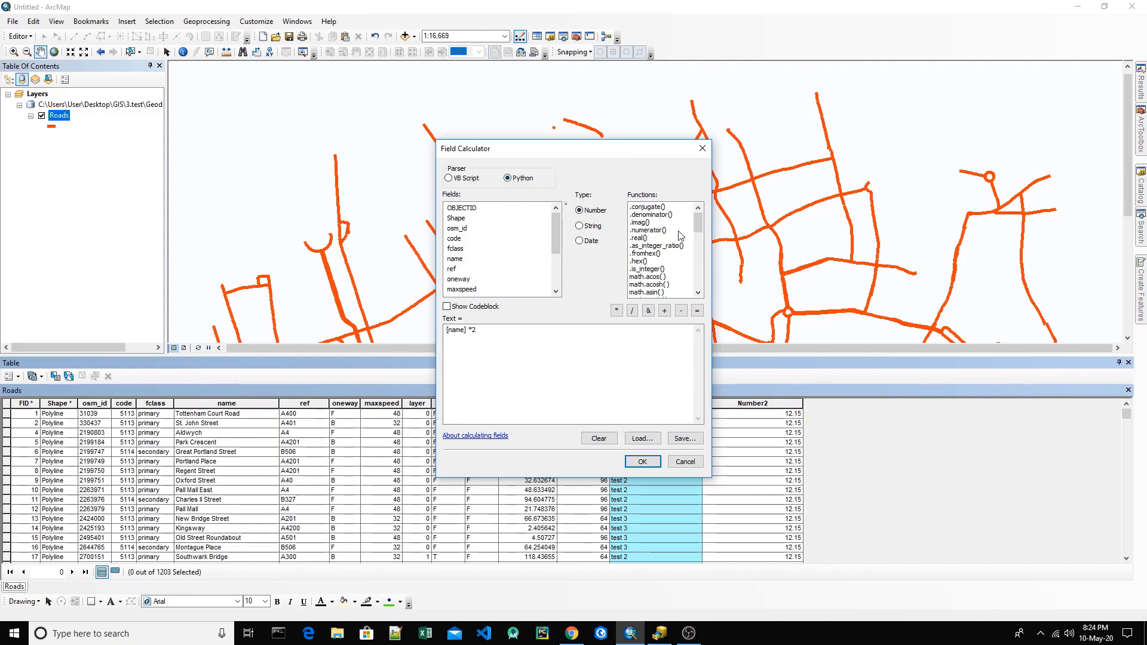
mouse_move(698, 223)
mouse_down()
mouse_move(699, 276)
mouse_move(698, 222)
mouse_up()
drag(609, 154, 842, 82)
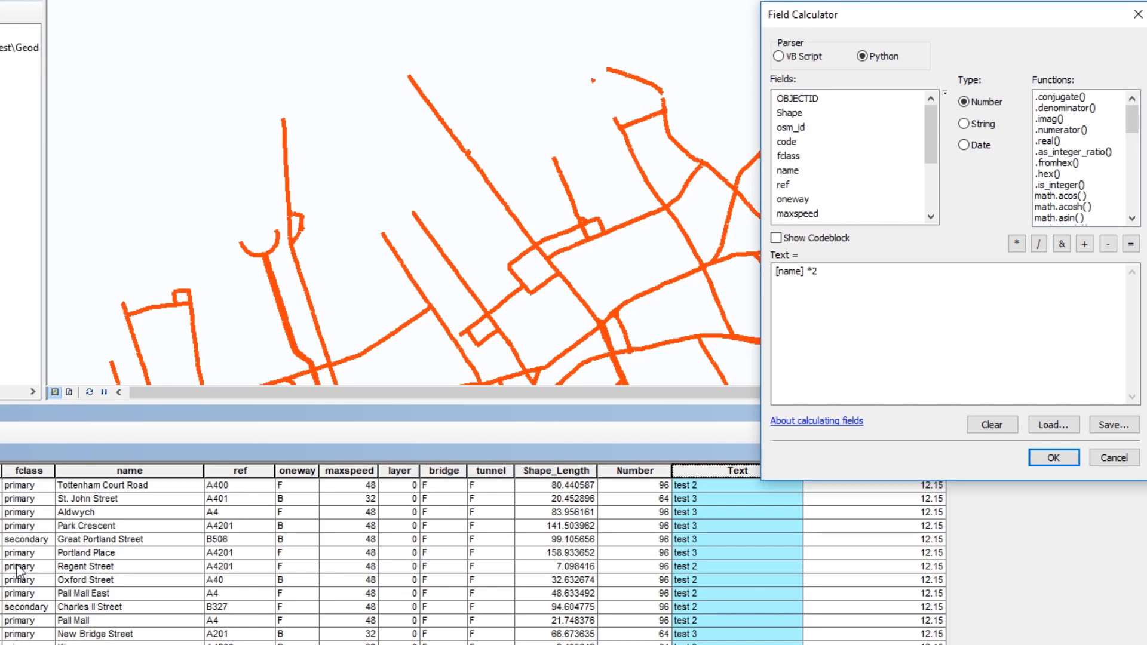
Step: Compare the Python number and string functions, then keep the function type set to String
click(978, 127)
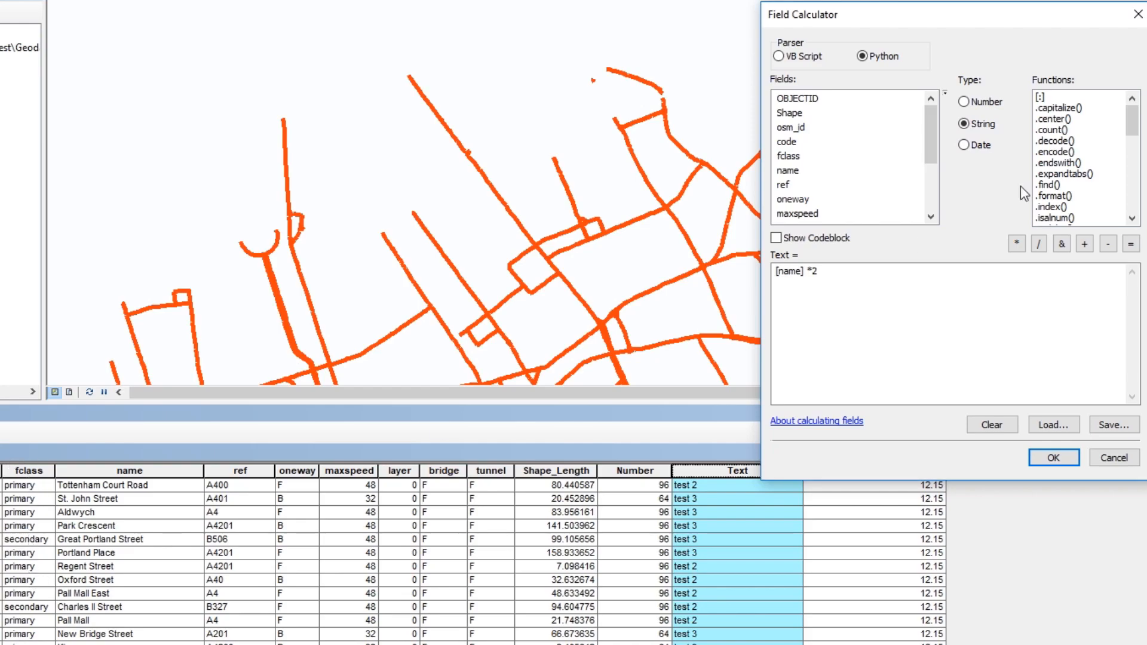
click(979, 103)
click(980, 124)
click(977, 102)
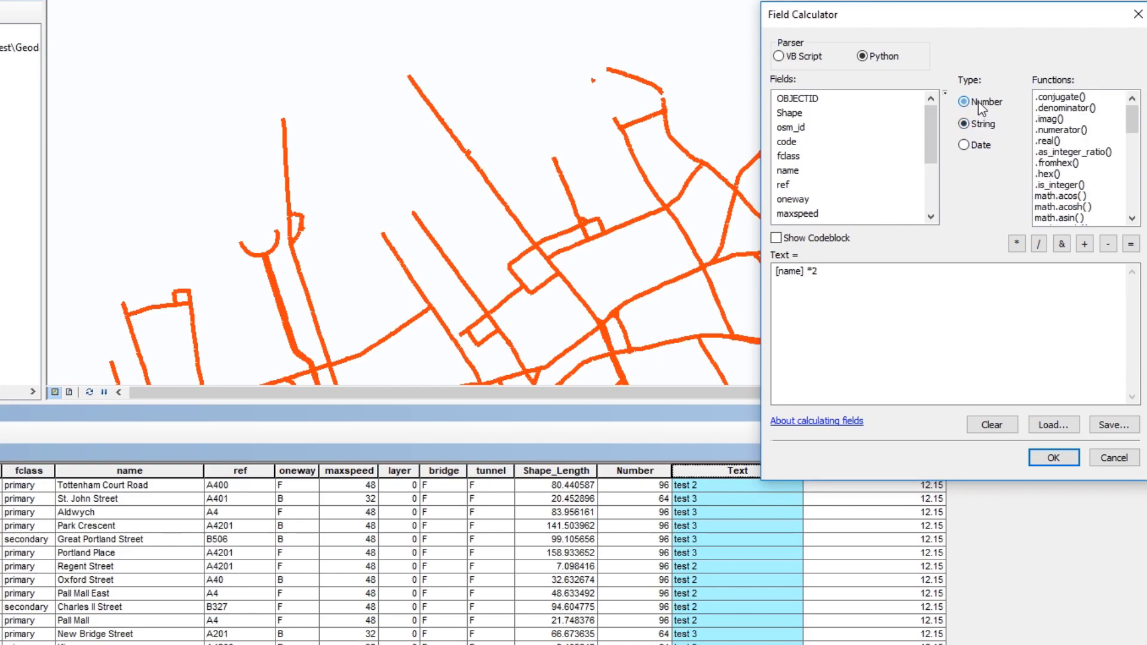
click(983, 127)
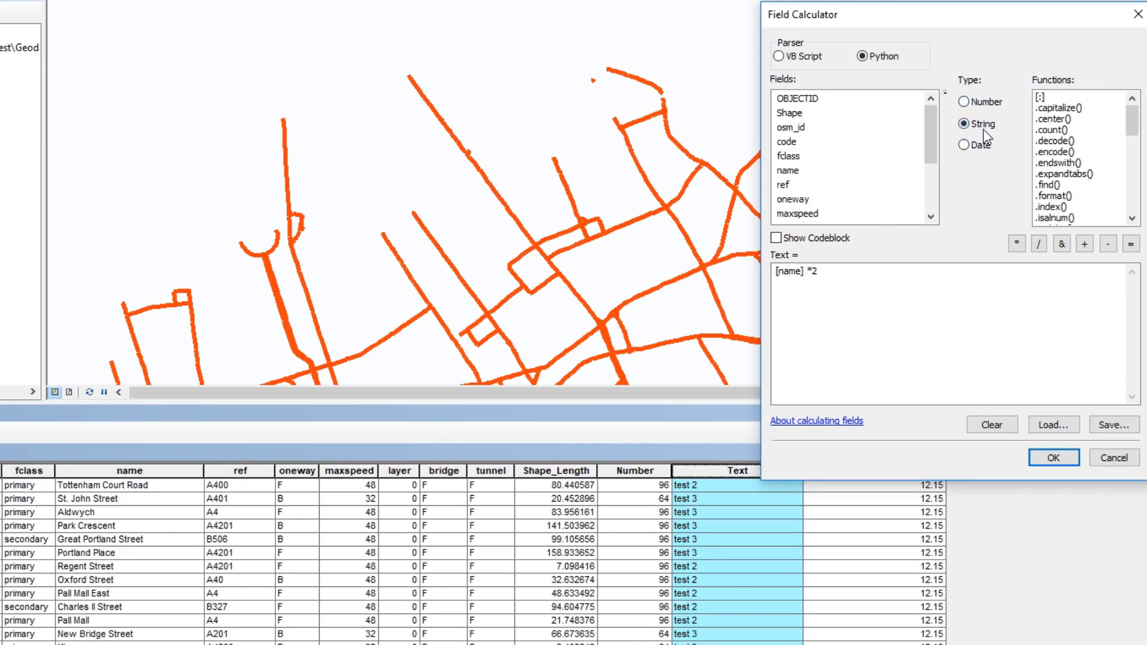
Step: Fill the Text field with the road names in capitals using the Python expression !name!.upper()
drag(1132, 123, 1142, 202)
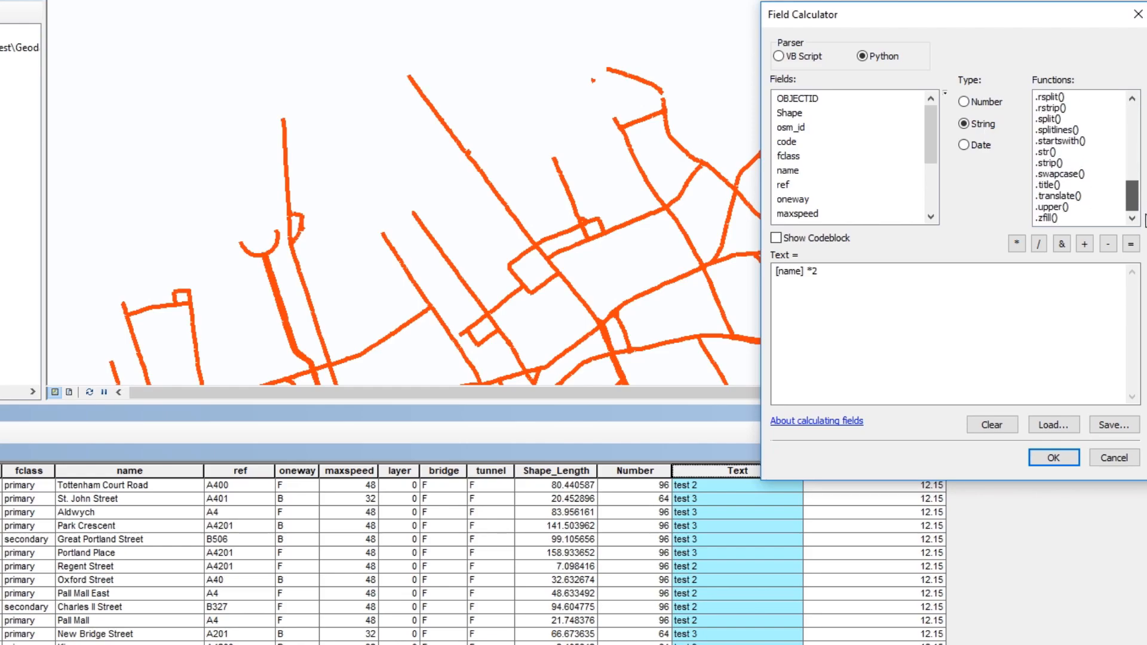
double_click(1053, 207)
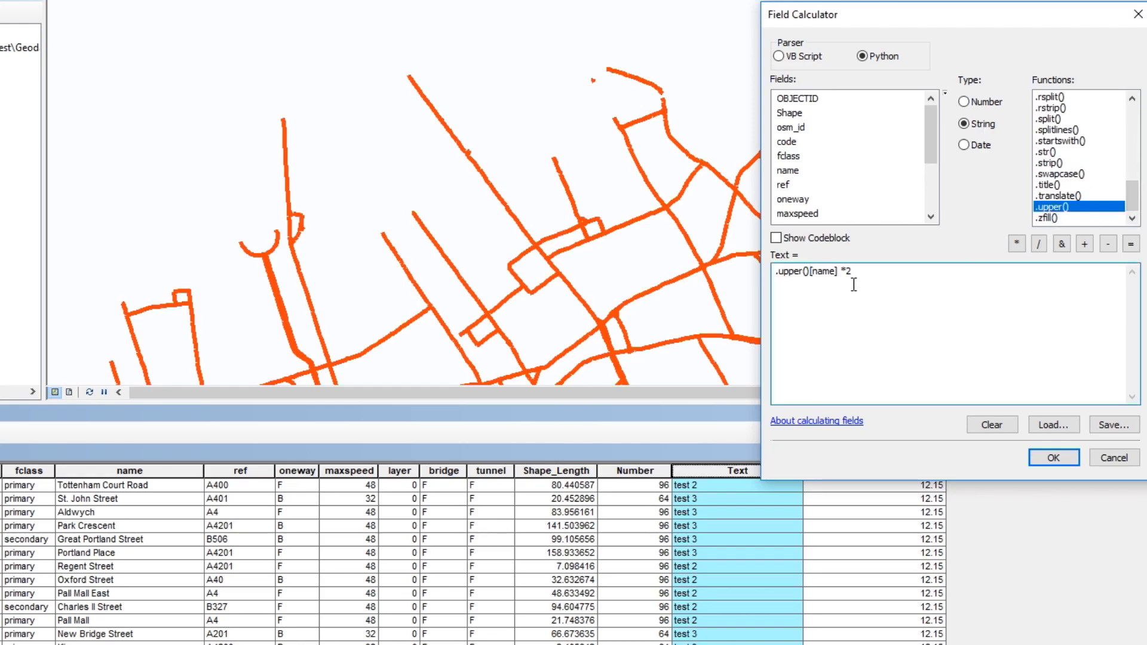
drag(853, 285, 756, 270)
key(Delete)
double_click(799, 170)
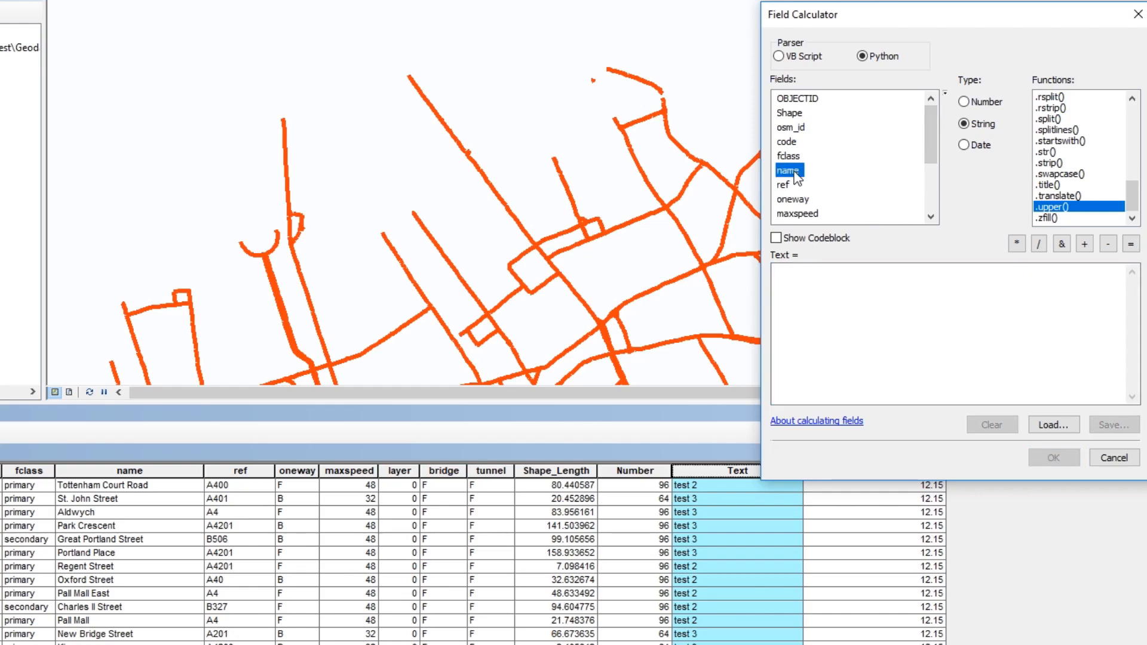
double_click(1046, 207)
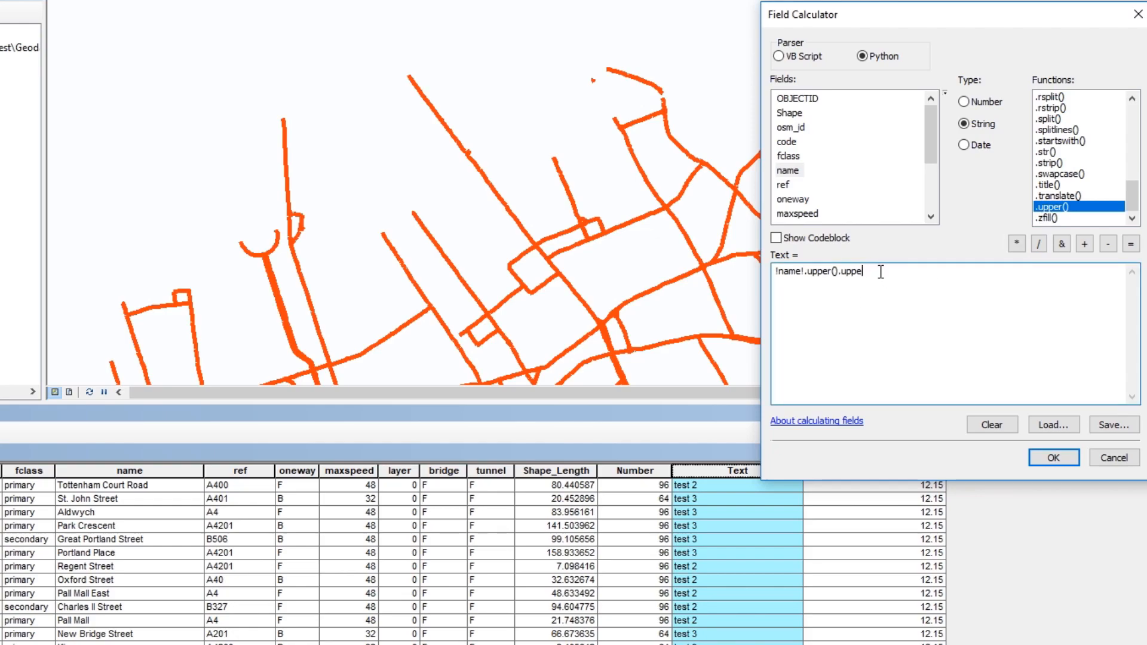
drag(862, 280, 769, 273)
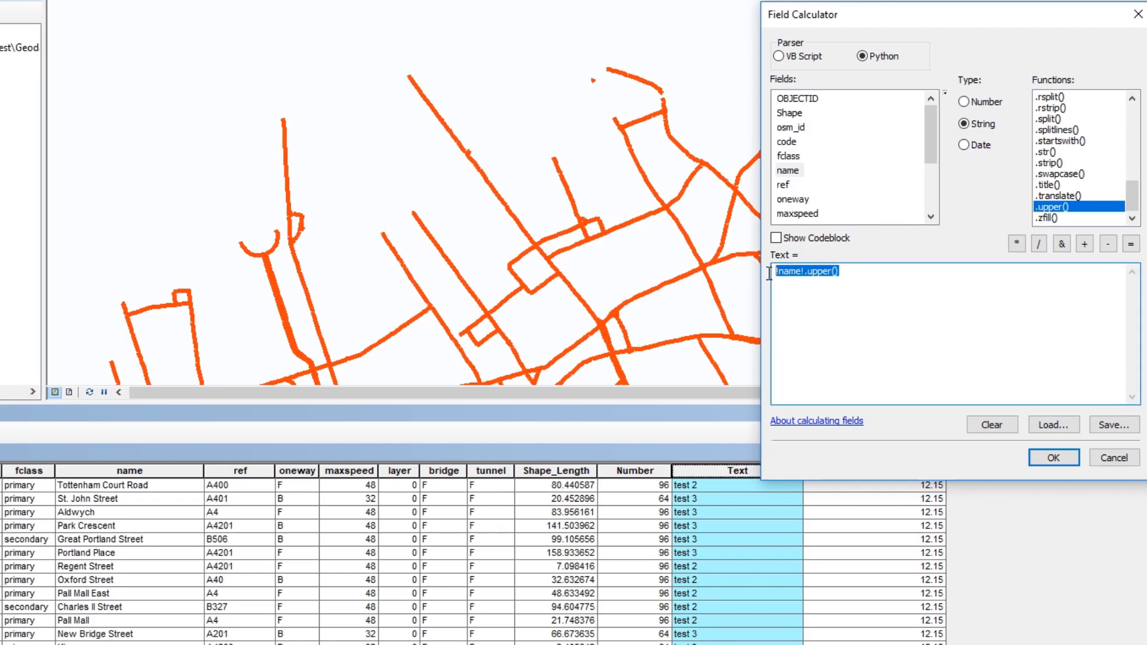
click(802, 273)
mouse_move(1135, 197)
mouse_down()
mouse_move(1140, 150)
mouse_move(1138, 205)
mouse_up()
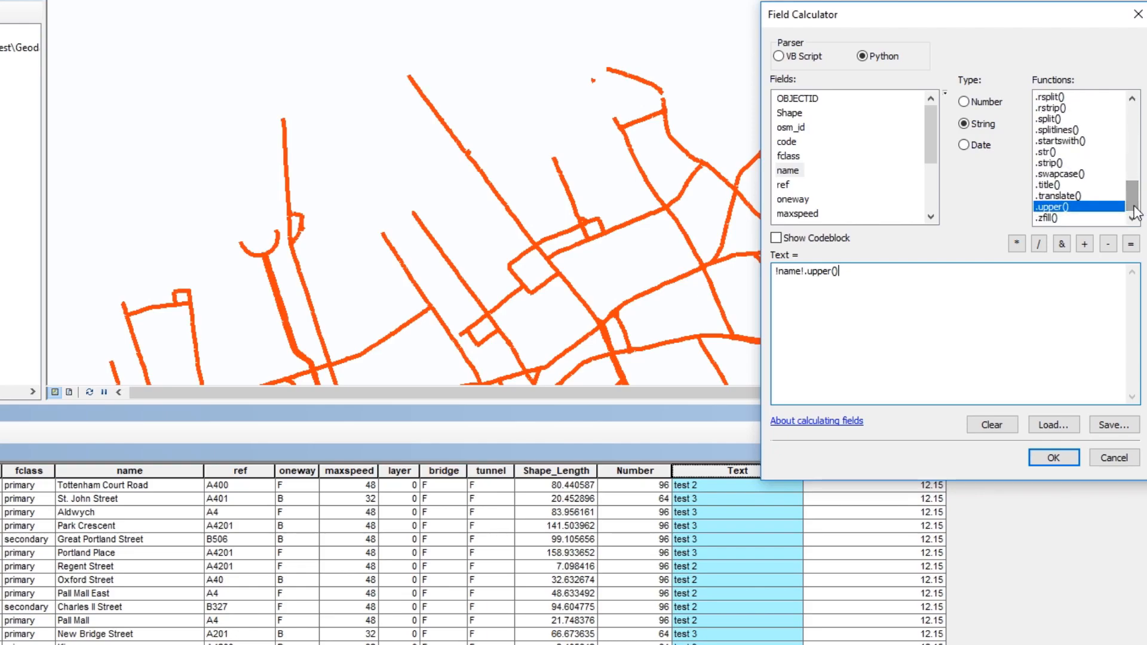
click(1052, 456)
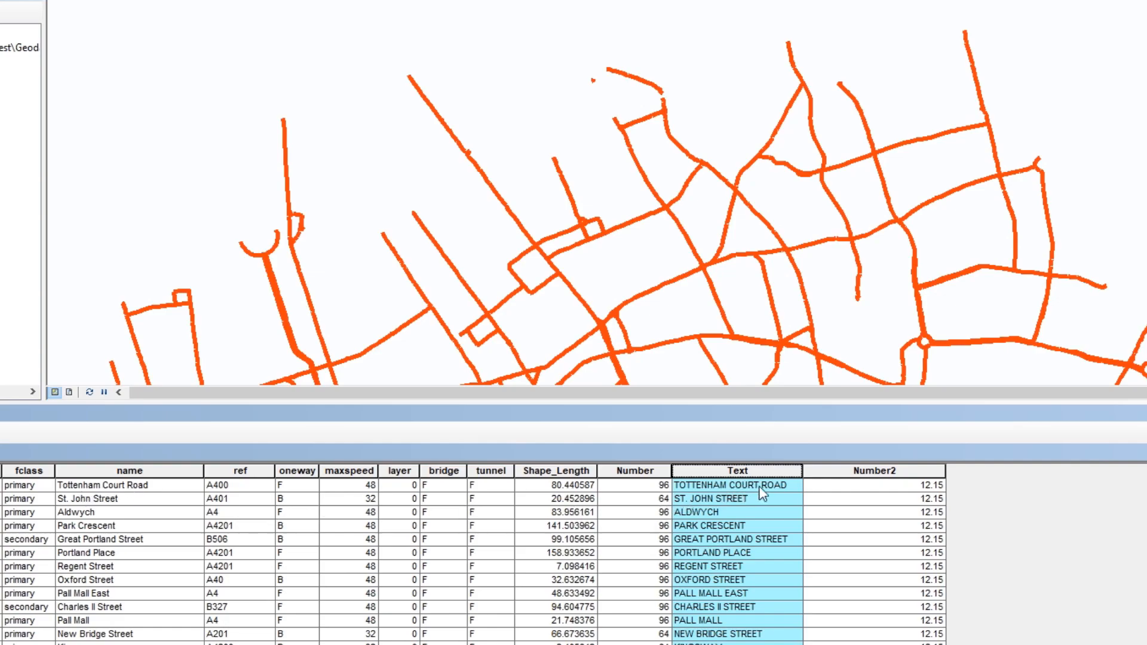
Step: Reopen the Field Calculator for the Text field, set the parser to VB Script and clear the old expression
right_click(739, 475)
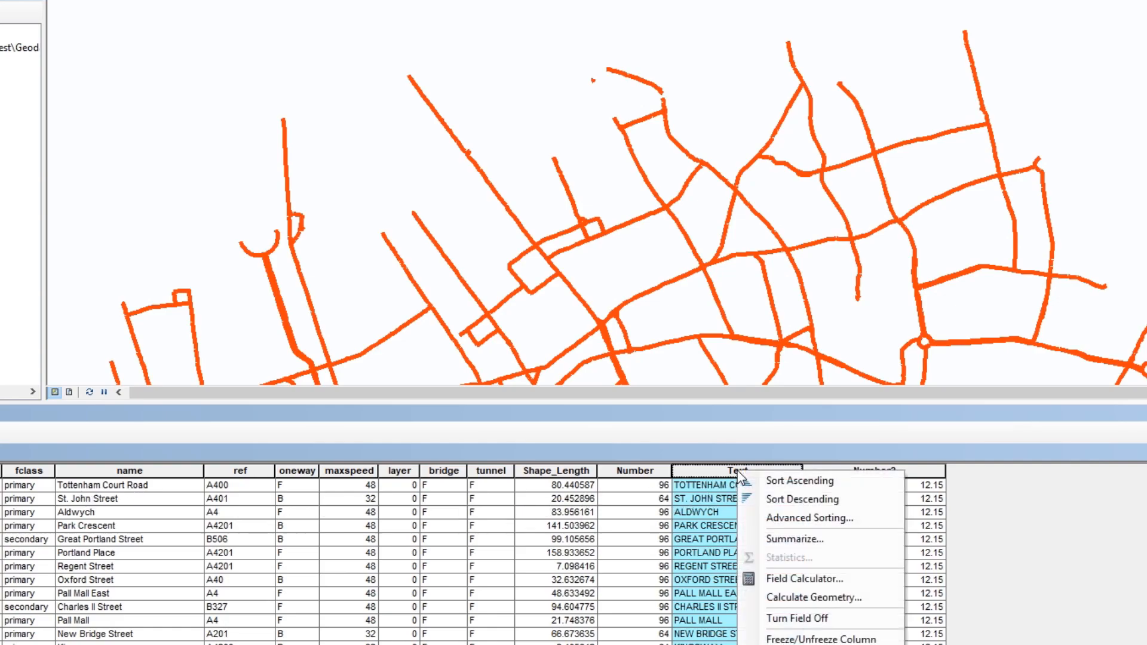
click(794, 581)
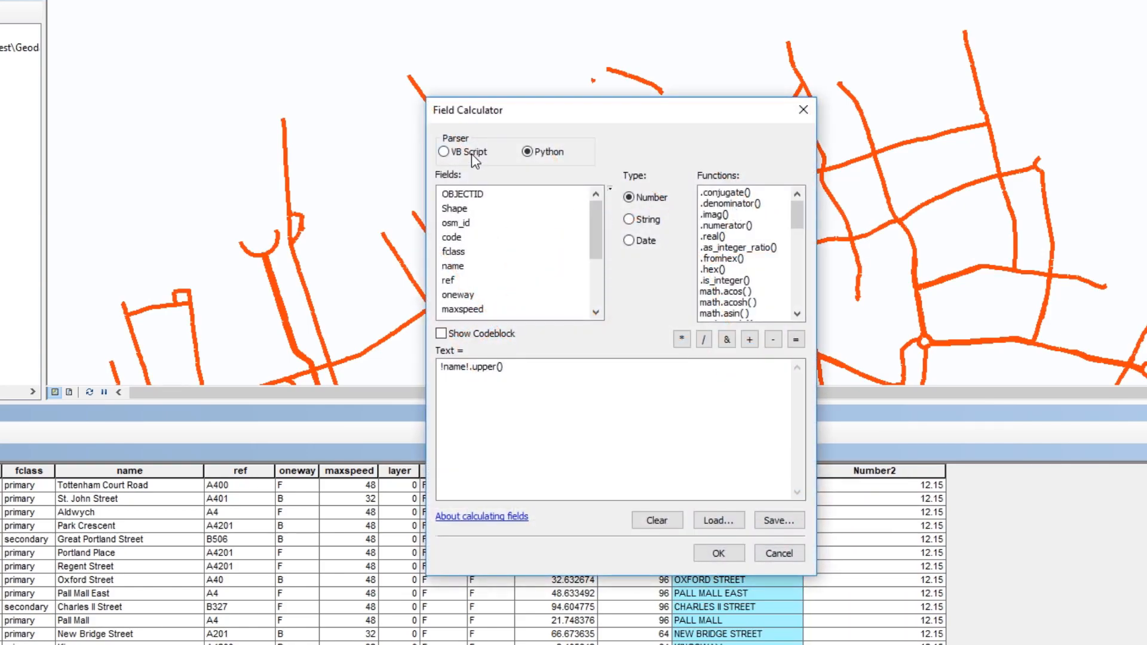
click(471, 153)
drag(569, 112, 837, 37)
drag(775, 291, 640, 301)
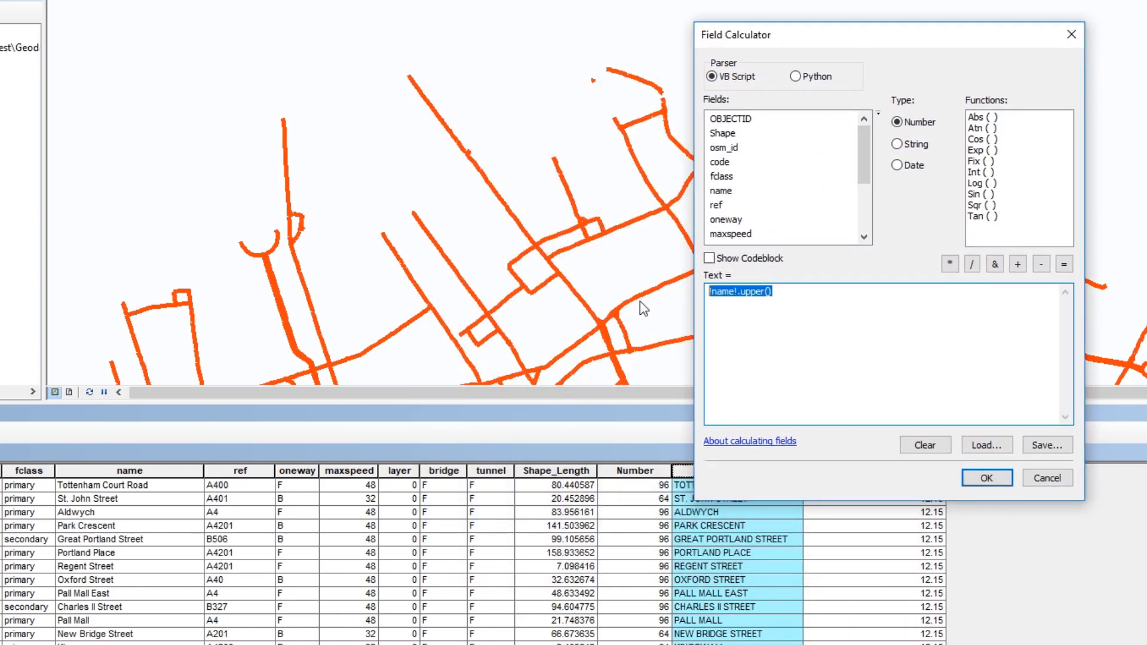
key(Delete)
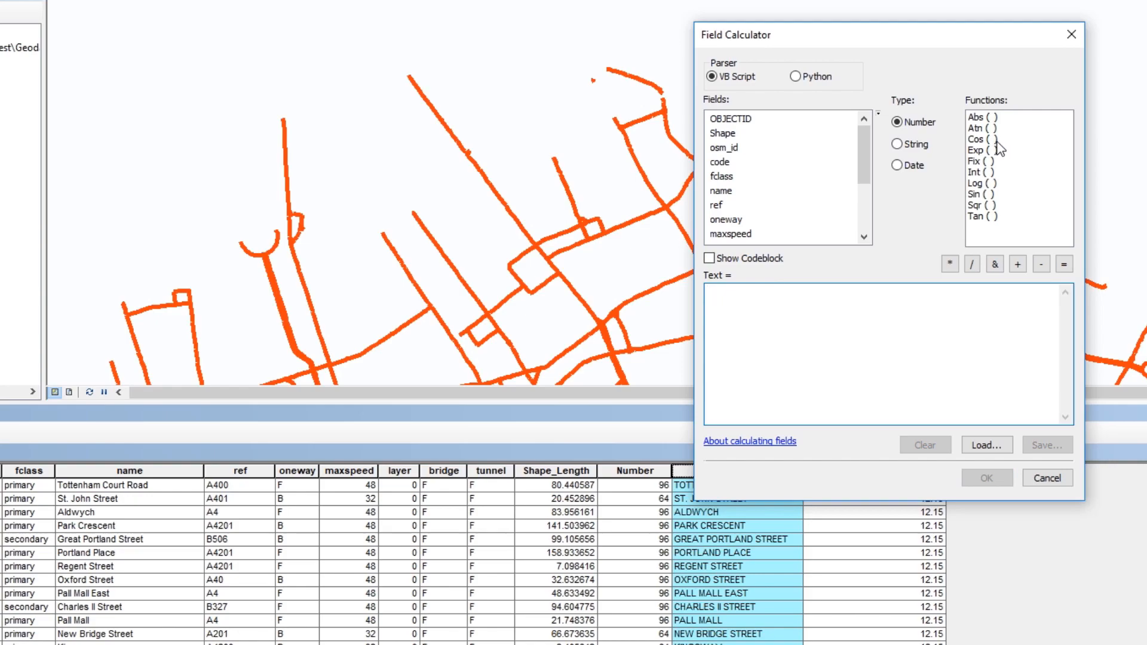
Step: Recalculate the Text field as upper-case road names with the VB Script string expression UCase( [name] )
click(915, 144)
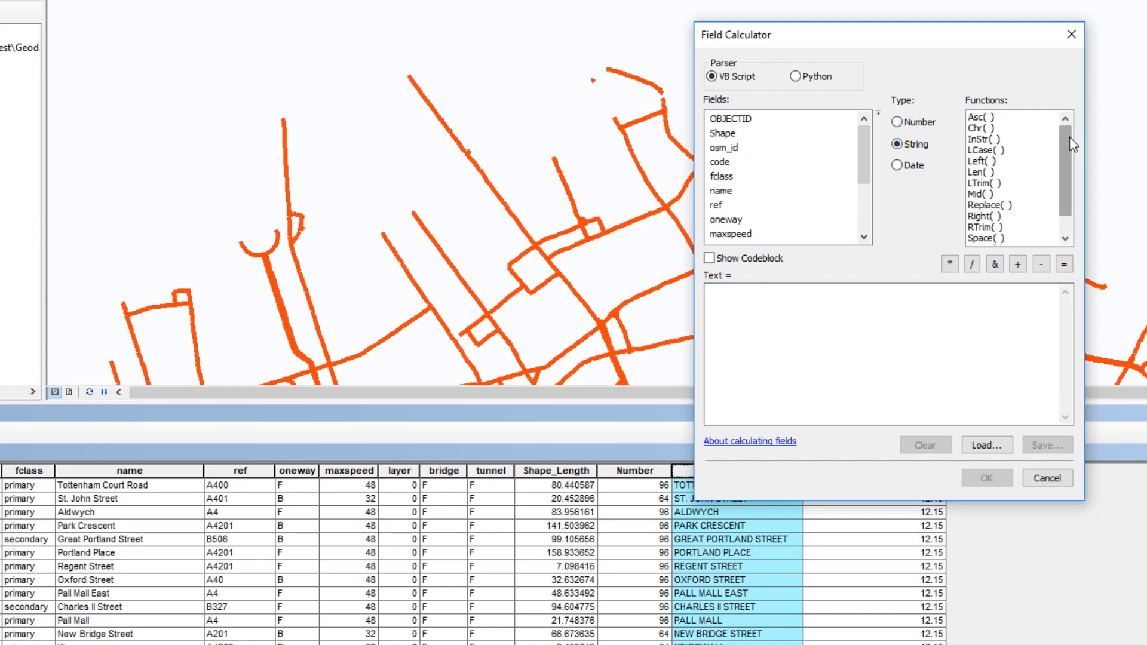
drag(1069, 137, 1071, 164)
double_click(986, 238)
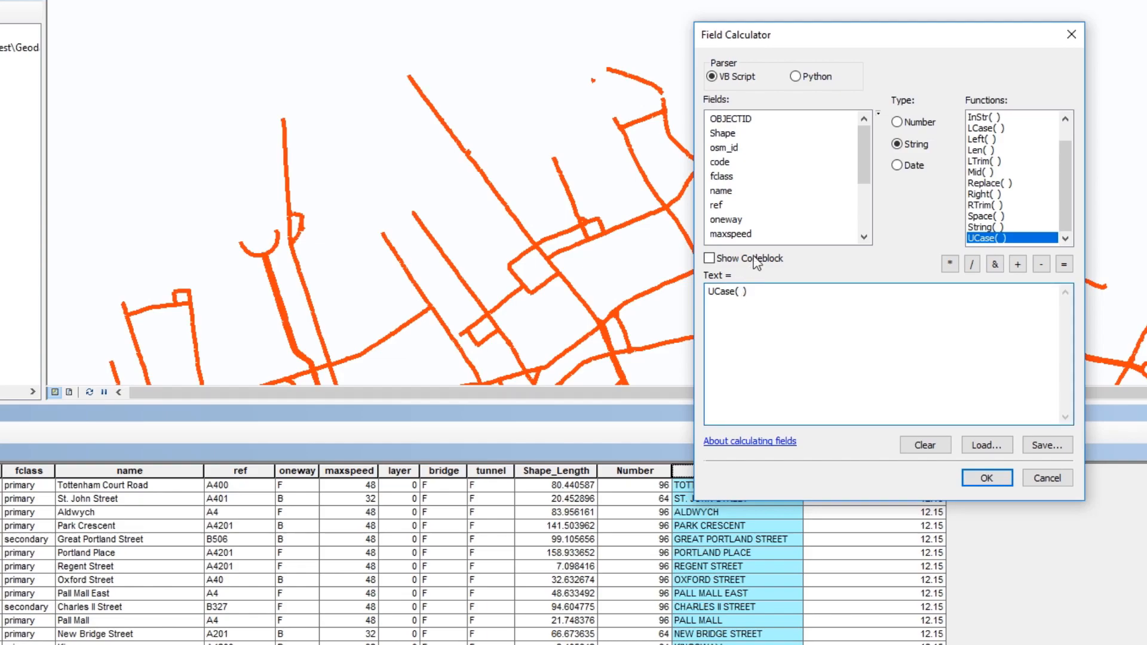
drag(866, 158, 716, 160)
click(717, 148)
double_click(720, 148)
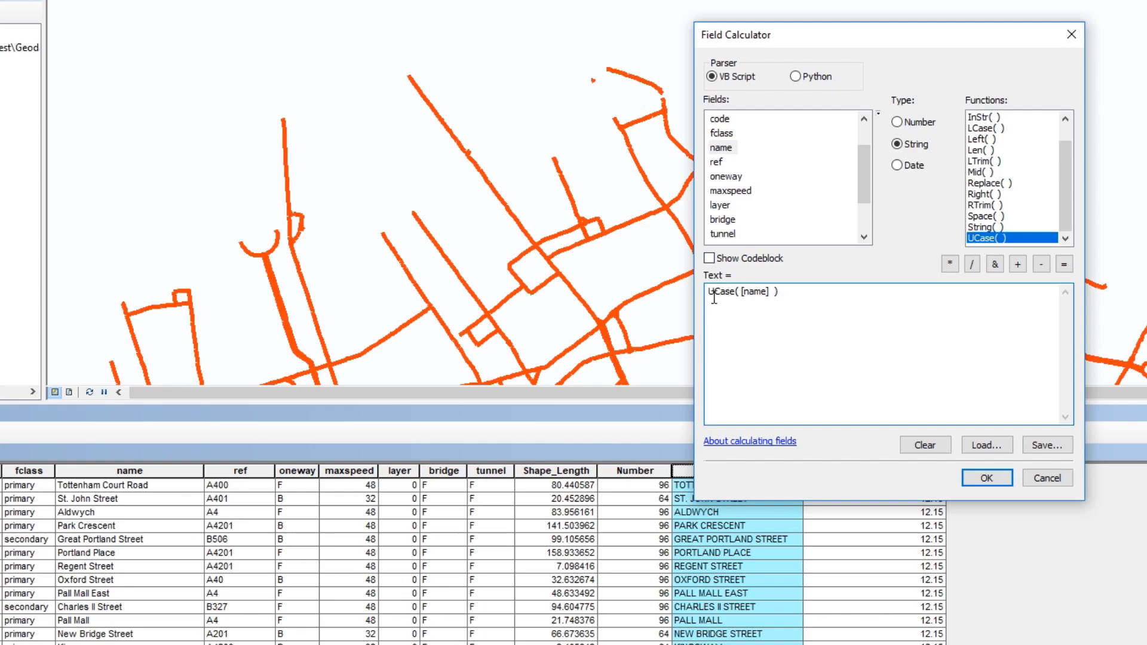
drag(774, 299, 646, 297)
click(755, 293)
click(992, 478)
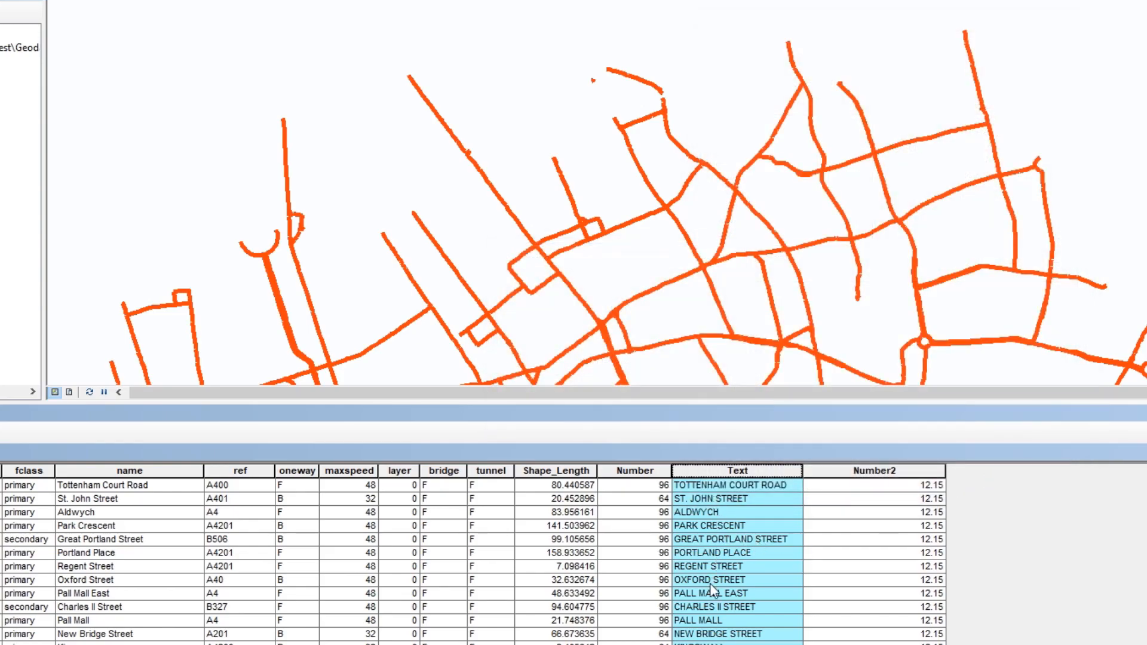
click(710, 583)
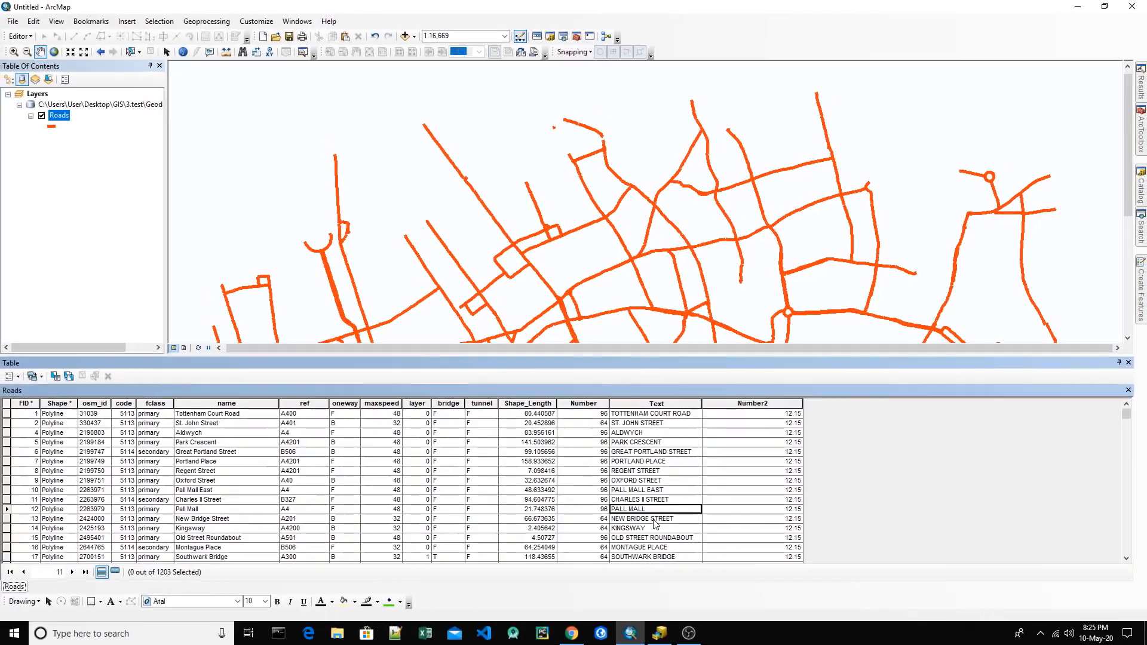
Step: Blank out the Text field for all roads by calculating it as an empty string ("")
right_click(648, 404)
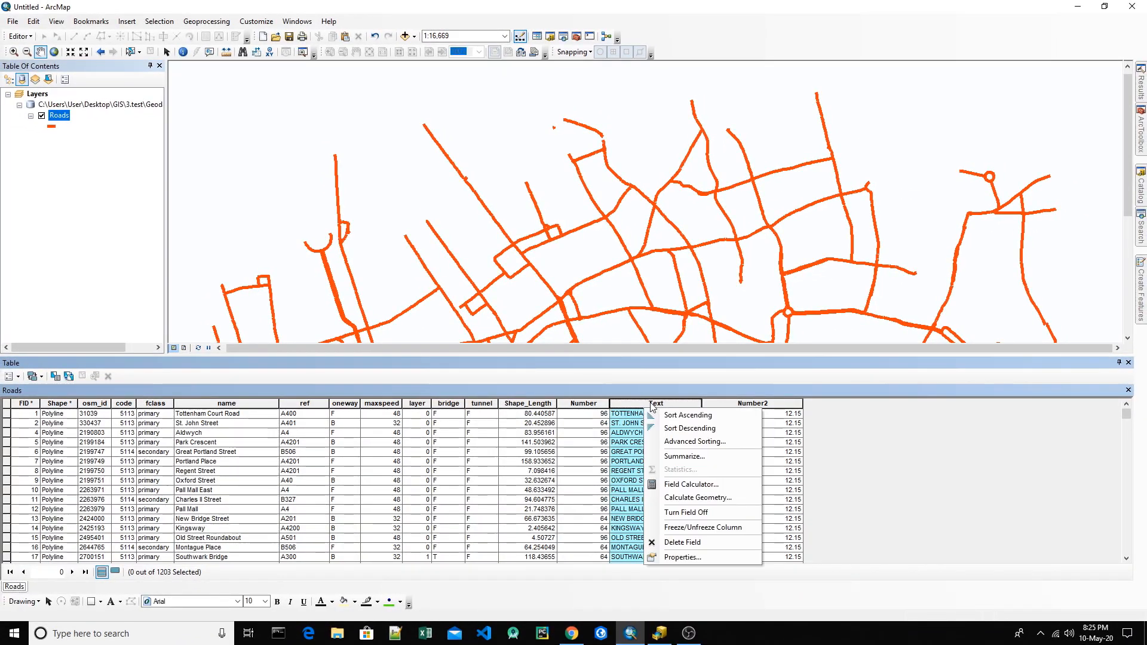
click(681, 484)
text(")
click(643, 462)
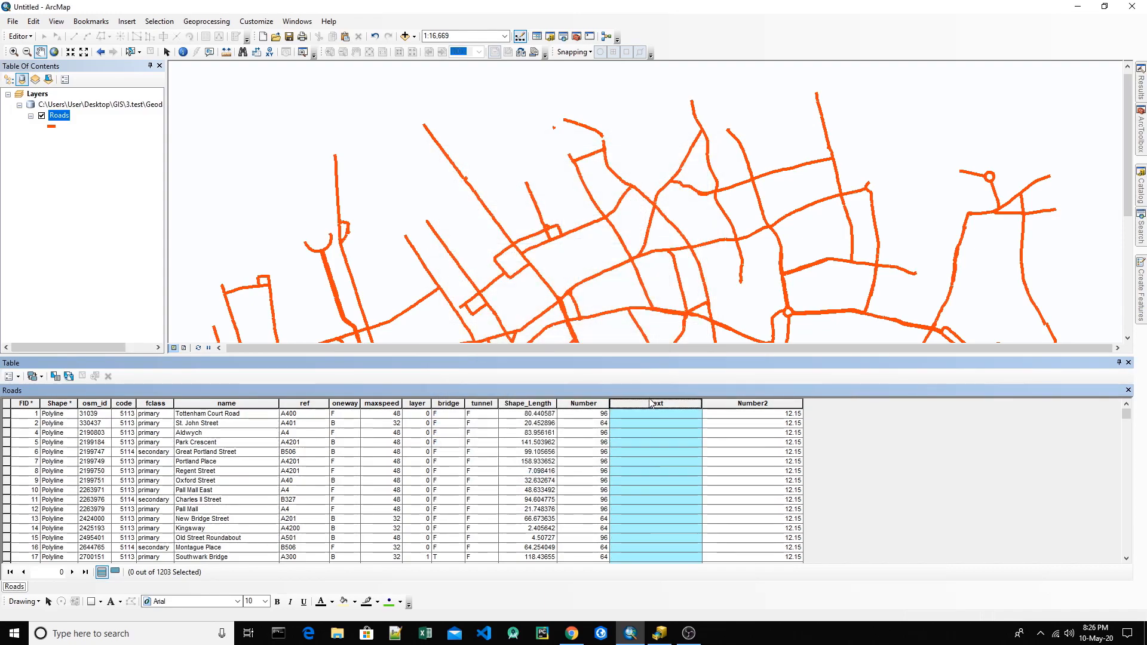
scroll(645, 494, down, 10)
scroll(645, 494, up, 10)
Step: Reopen the Field Calculator for the Text field, remove the old expression and show the codeblock
right_click(660, 405)
click(693, 482)
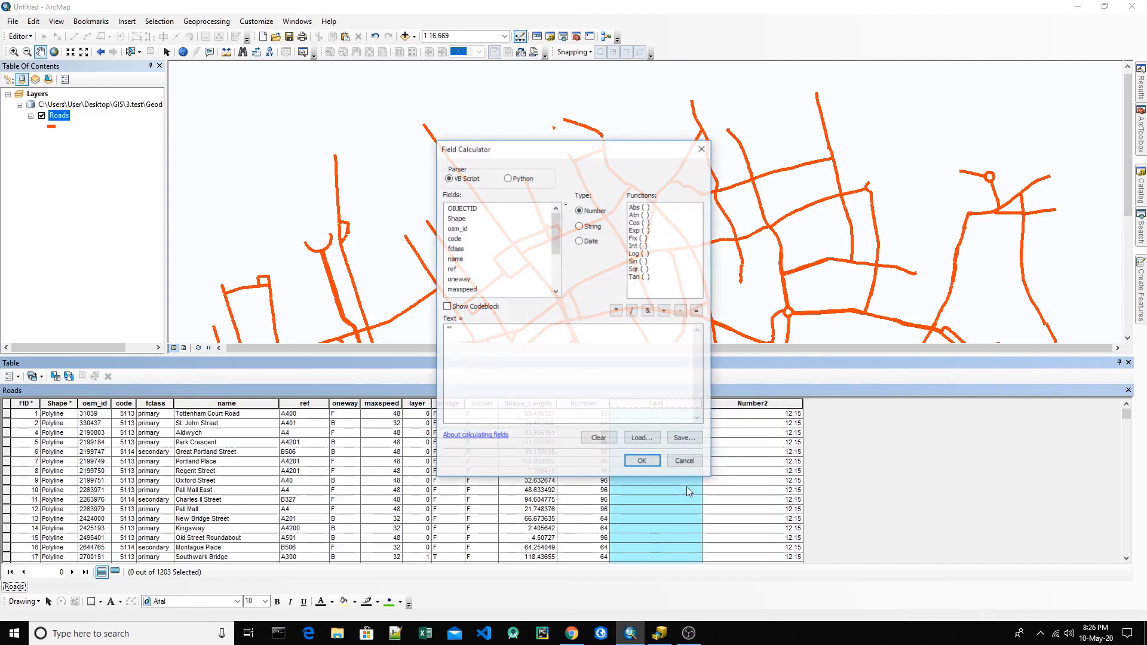
drag(579, 160, 915, 124)
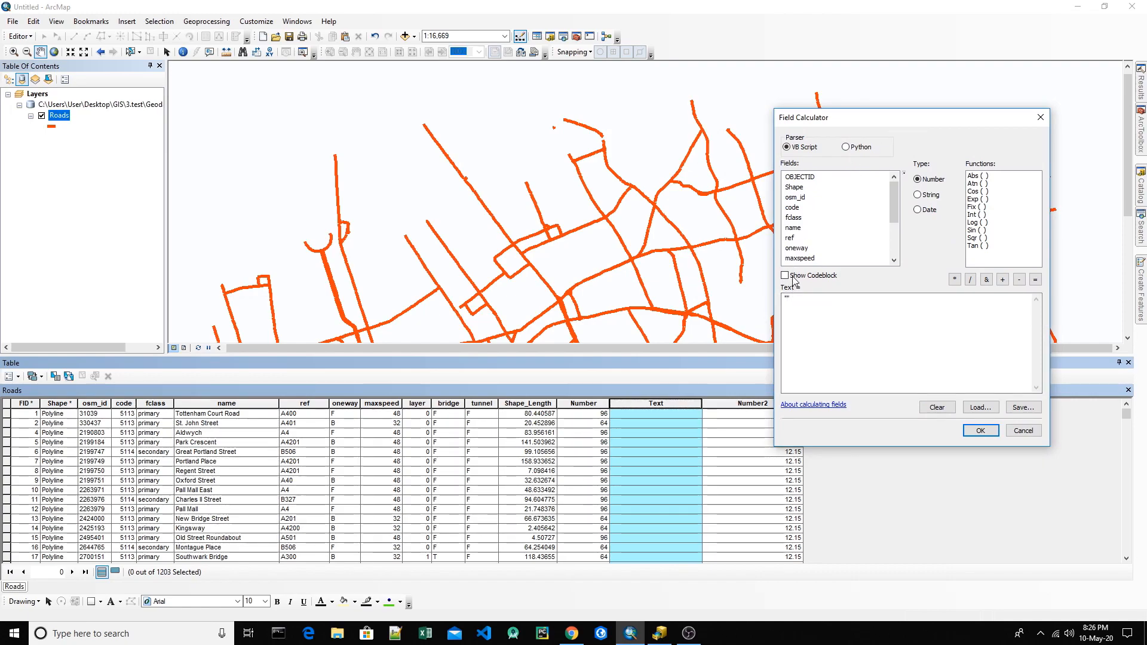
drag(799, 308, 770, 303)
key(BackSpace)
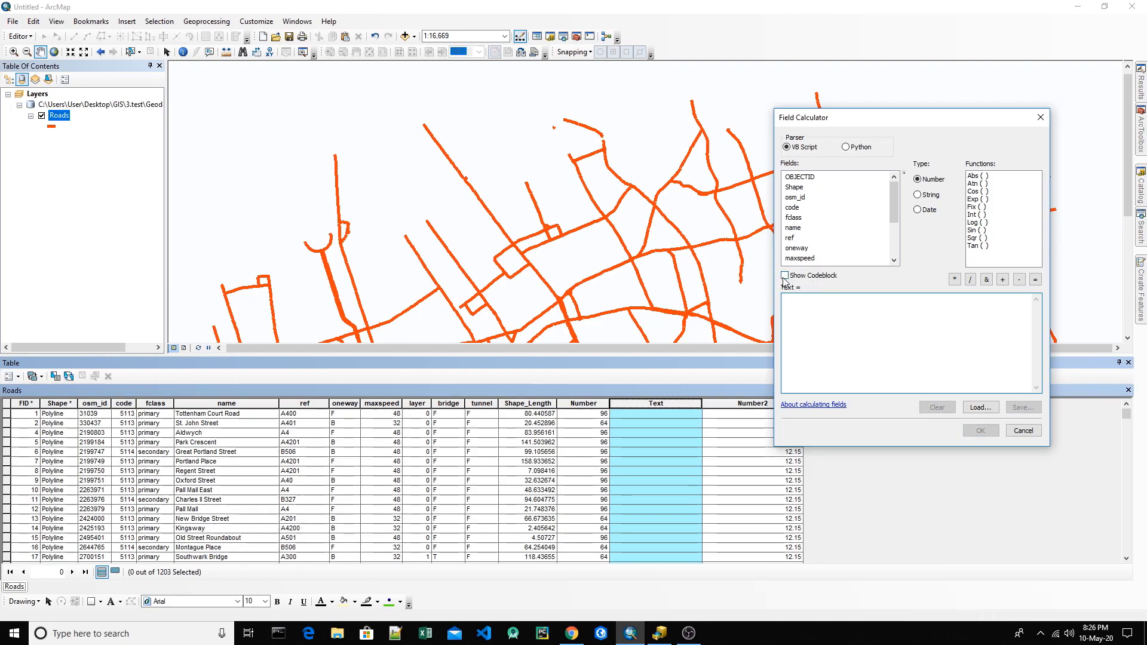
click(785, 277)
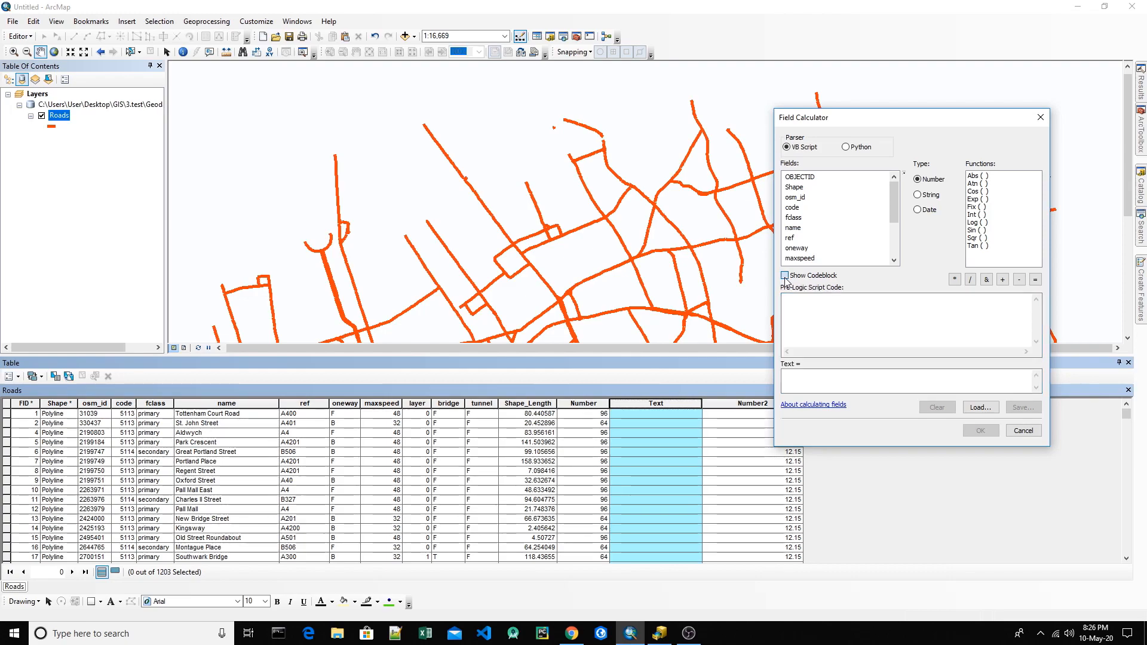
Step: Switch the parser to Python and look through its number functions
click(795, 304)
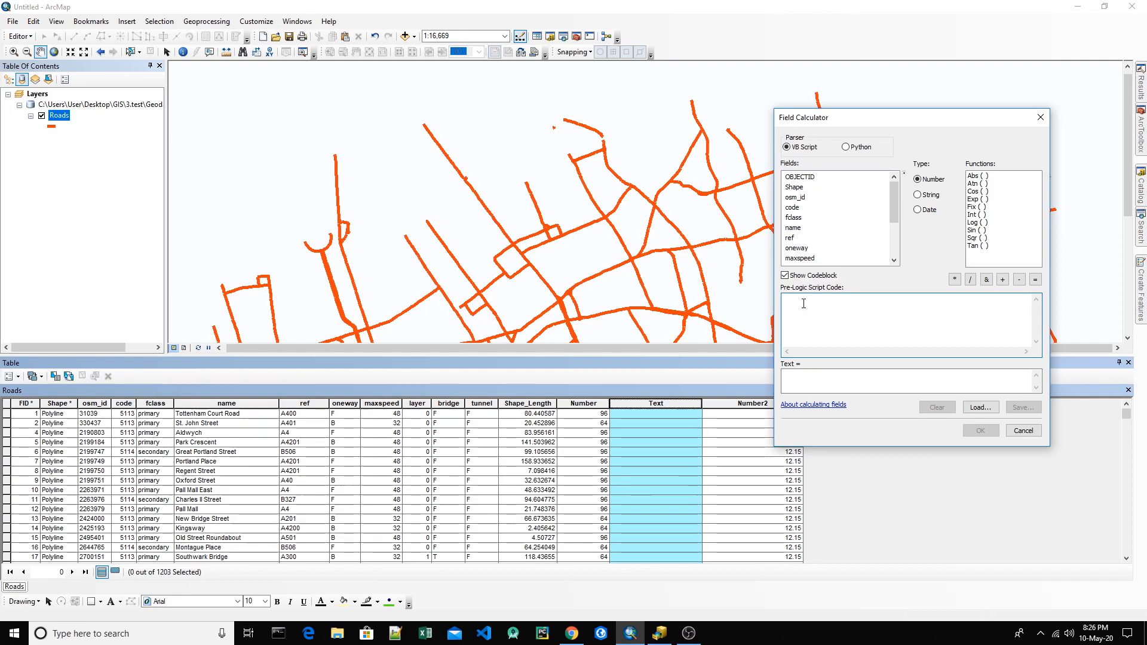
click(786, 376)
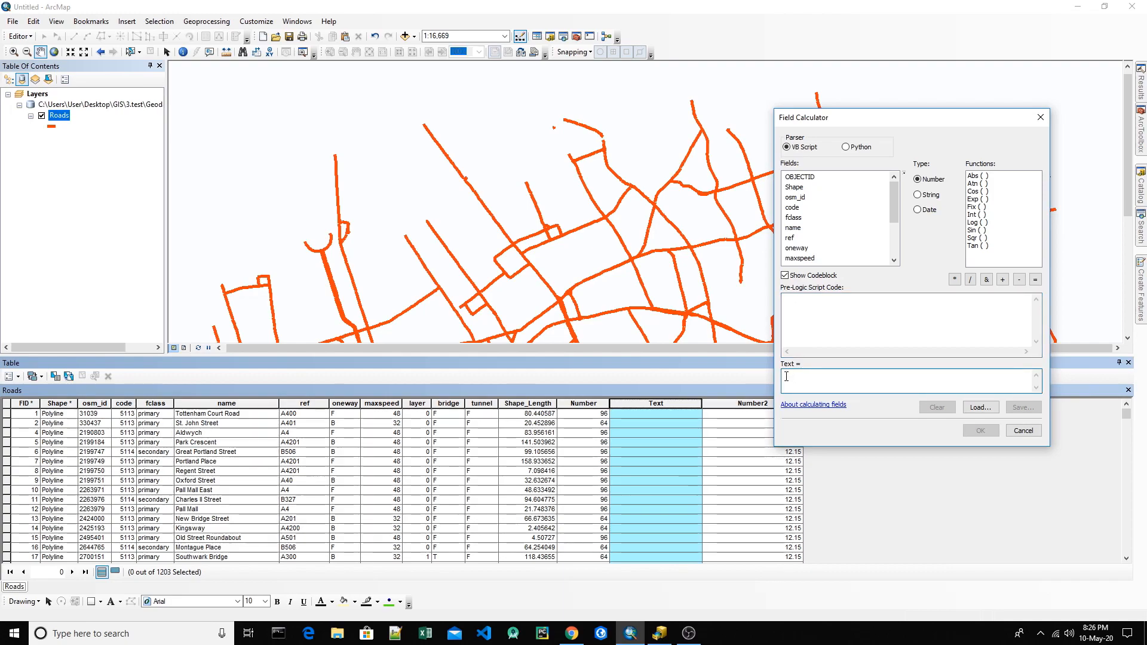
click(813, 318)
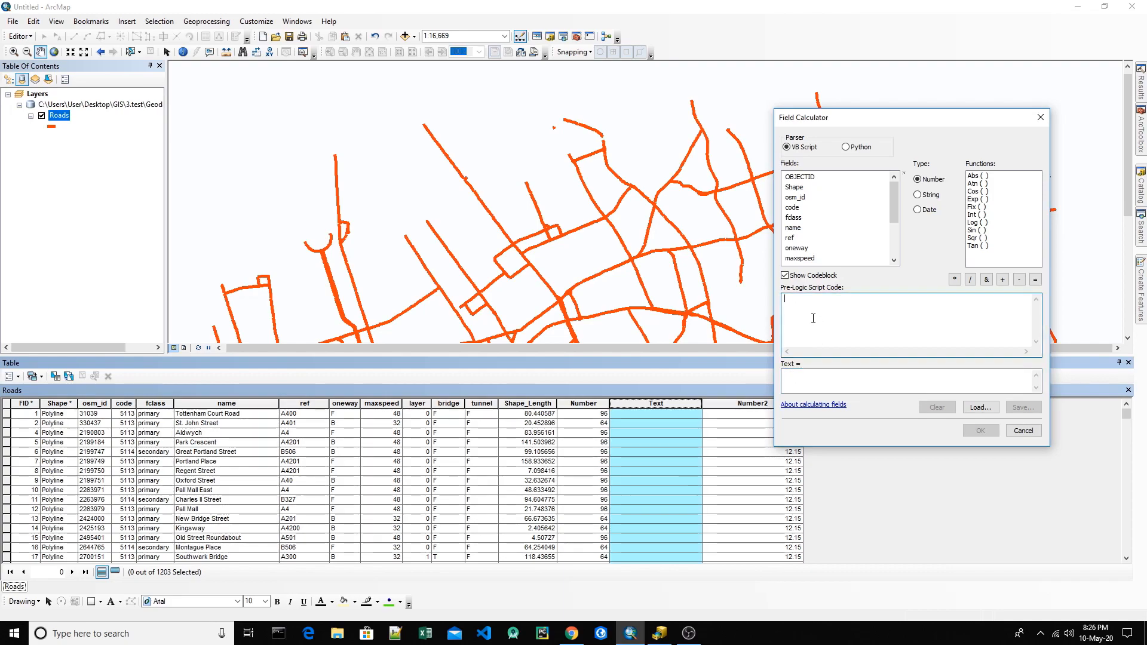
click(846, 146)
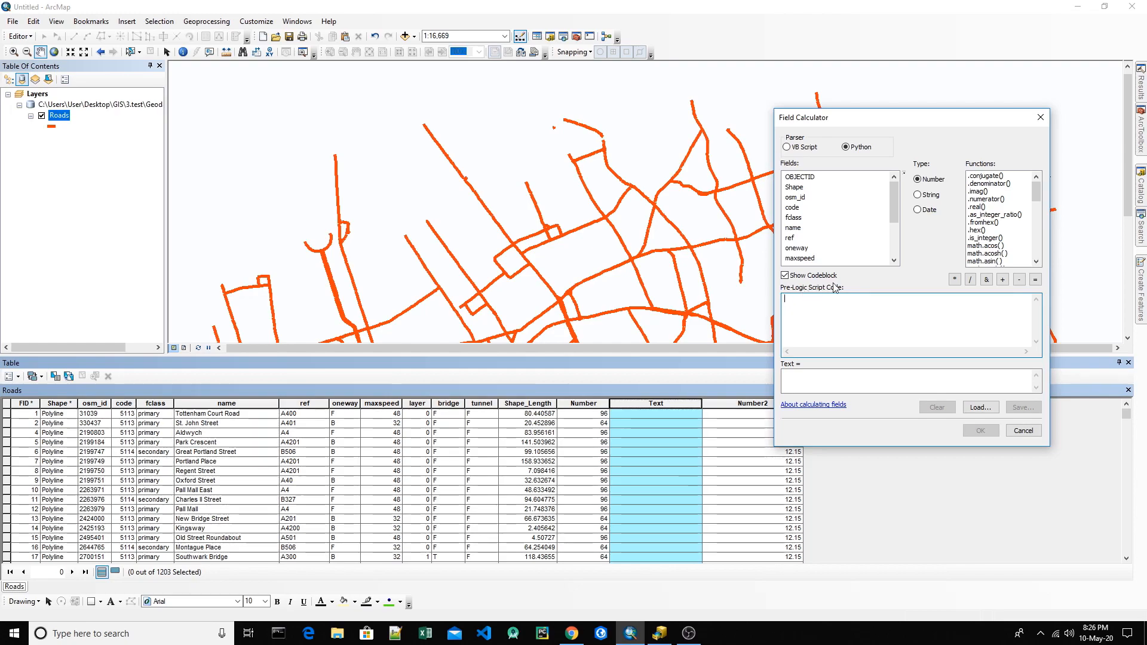
scroll(983, 226, down, 12)
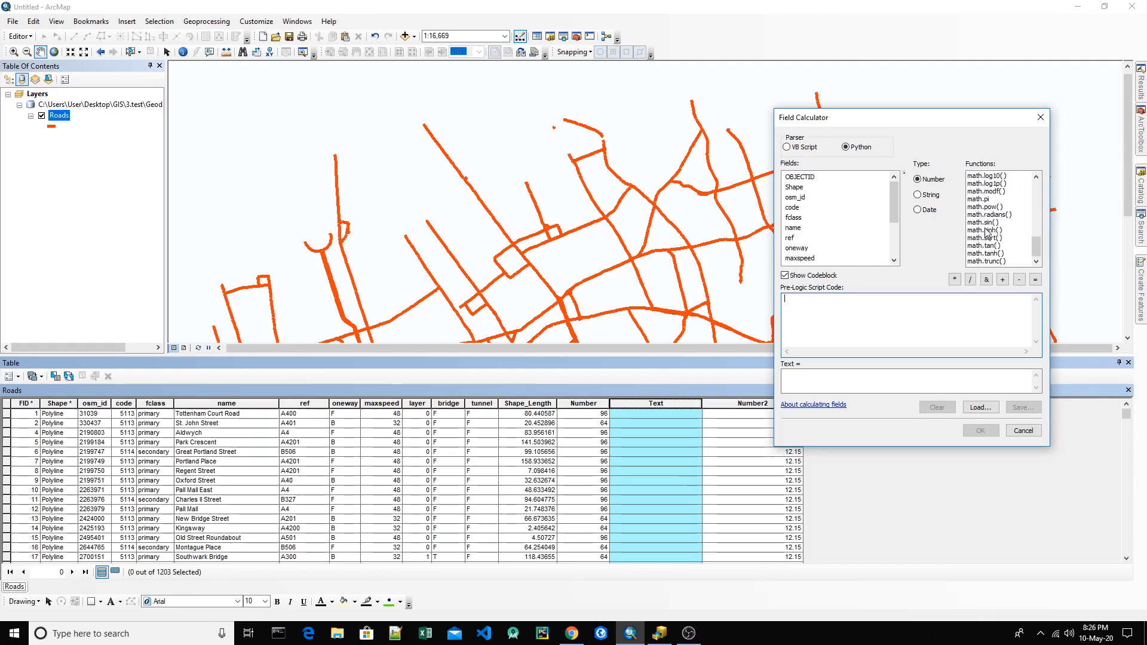
scroll(987, 257, up, 12)
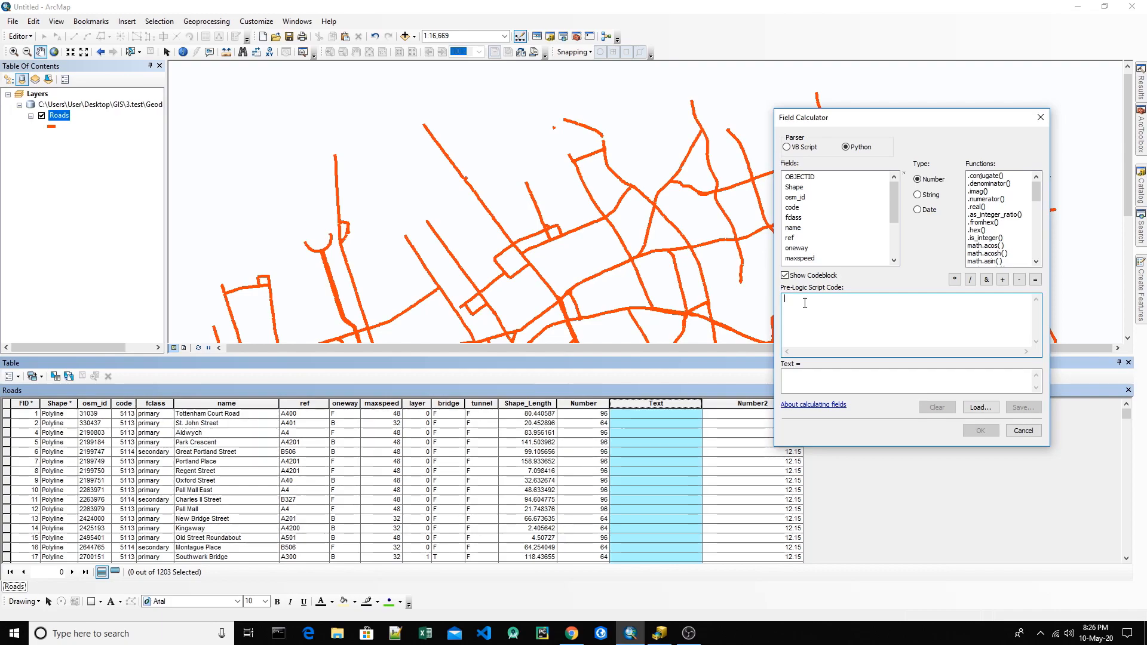
Step: Write the pre-logic function def test(): with the lines a = b.split(" ") and return a[1]
text(def test)
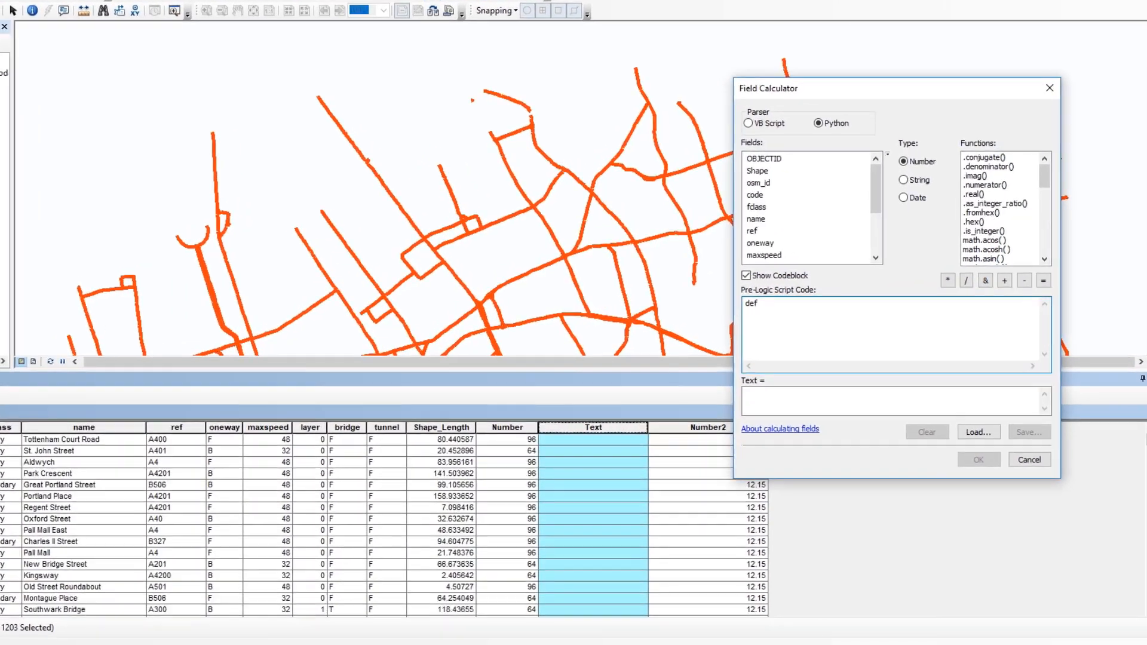
text(():)
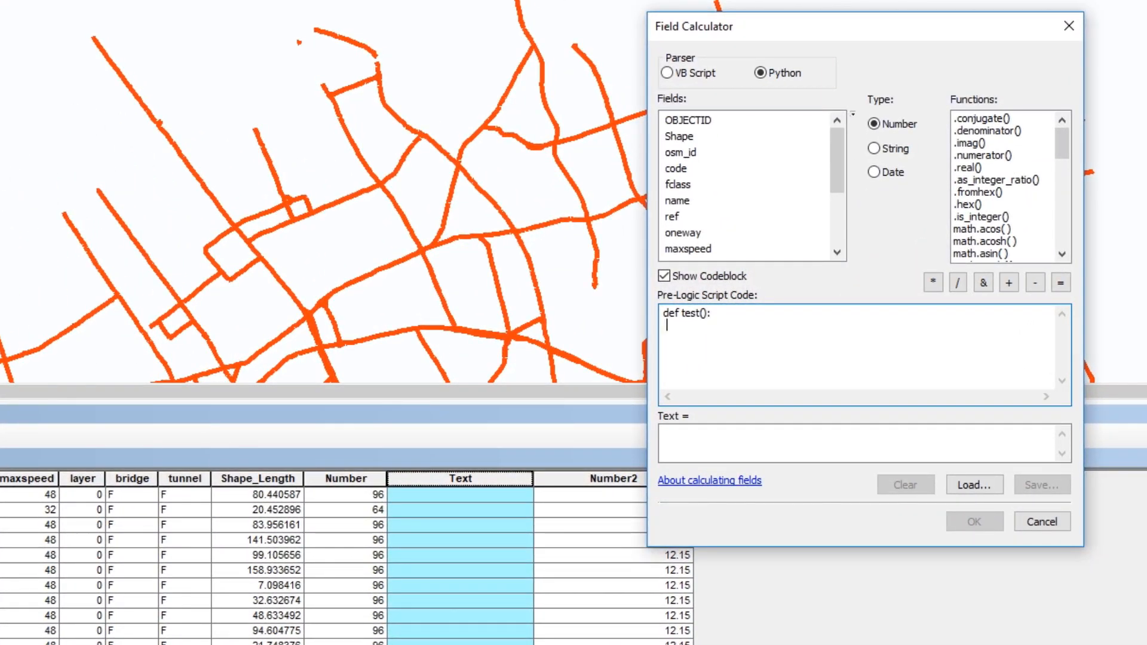
text(  a = b.split(" ")  return a[1])
key(Tab)
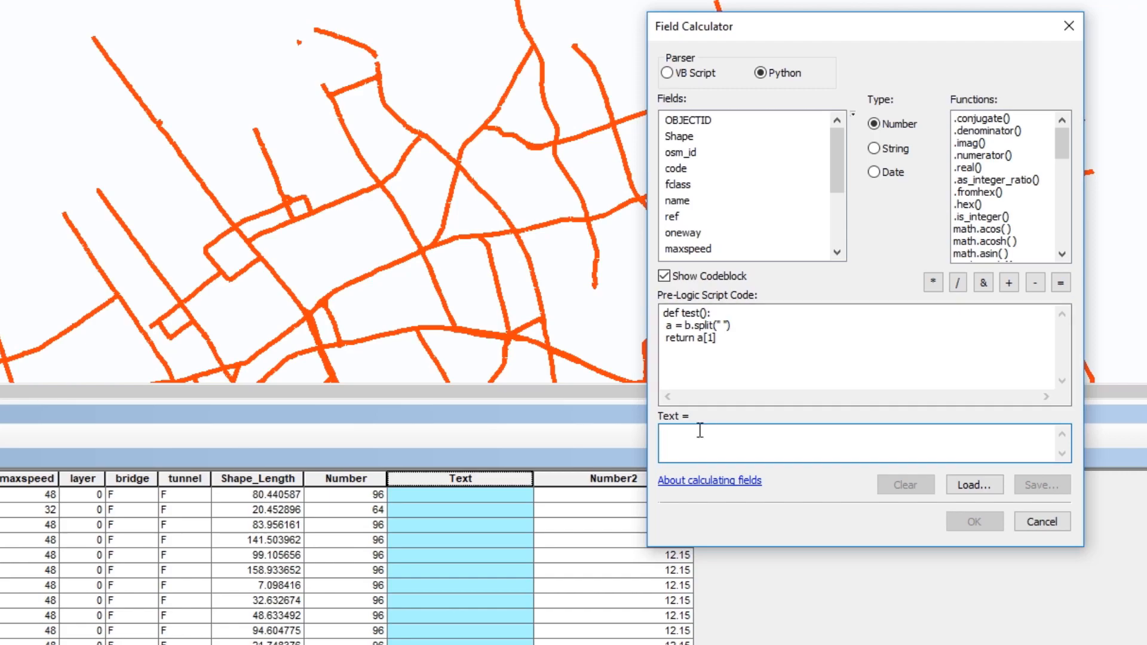
Step: Enter test( !name! ) as the Text expression and add b as the test function's parameter
text(test*()
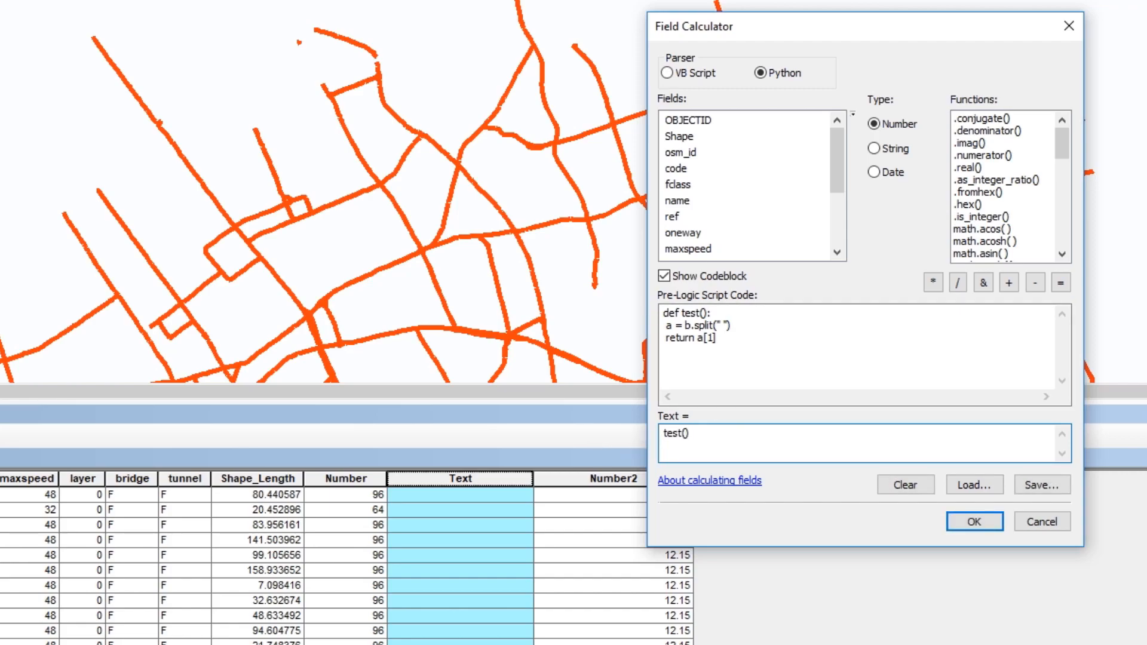
double_click(675, 202)
click(704, 312)
text(b)
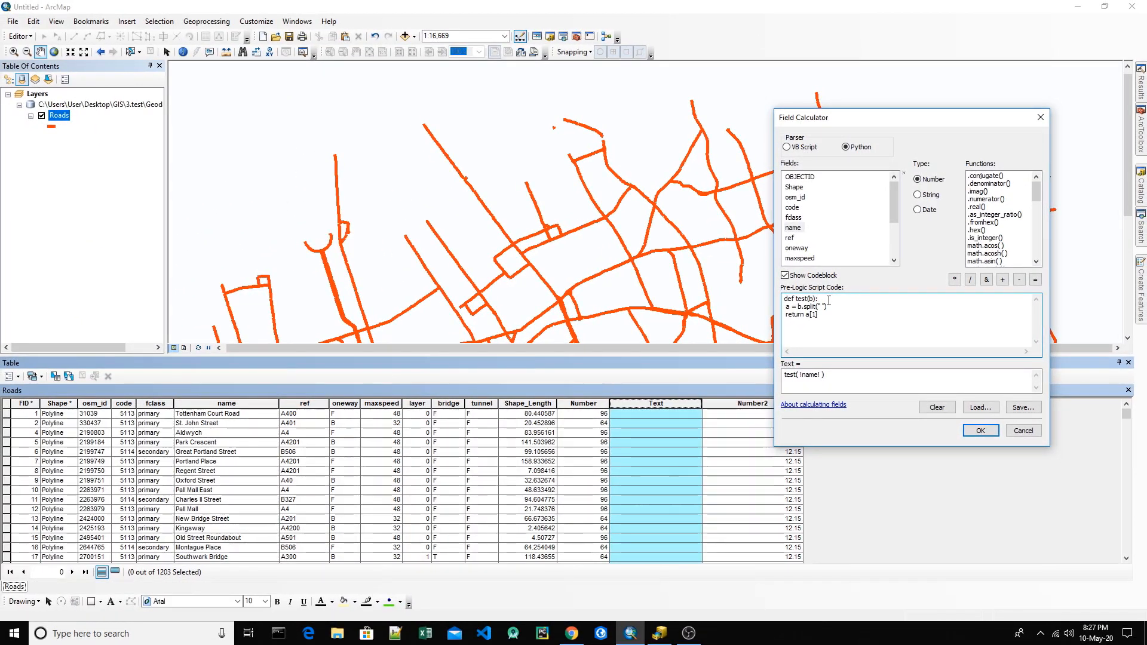
Step: Go over the test function's definition and change its return line to return a[0]
drag(819, 314, 770, 299)
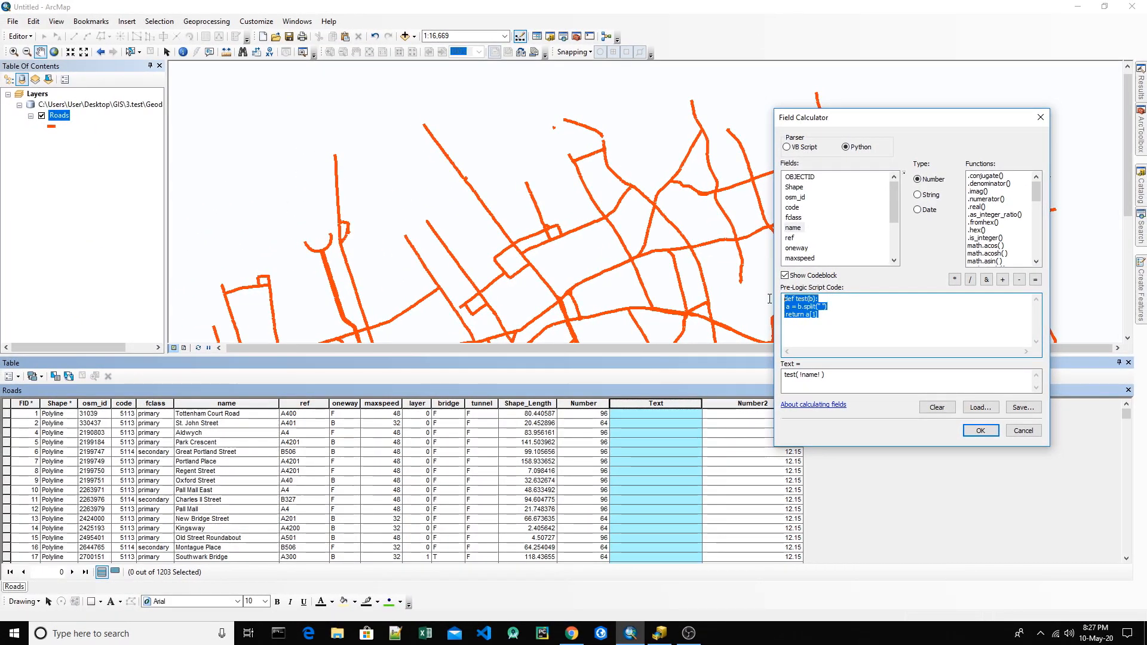
click(786, 298)
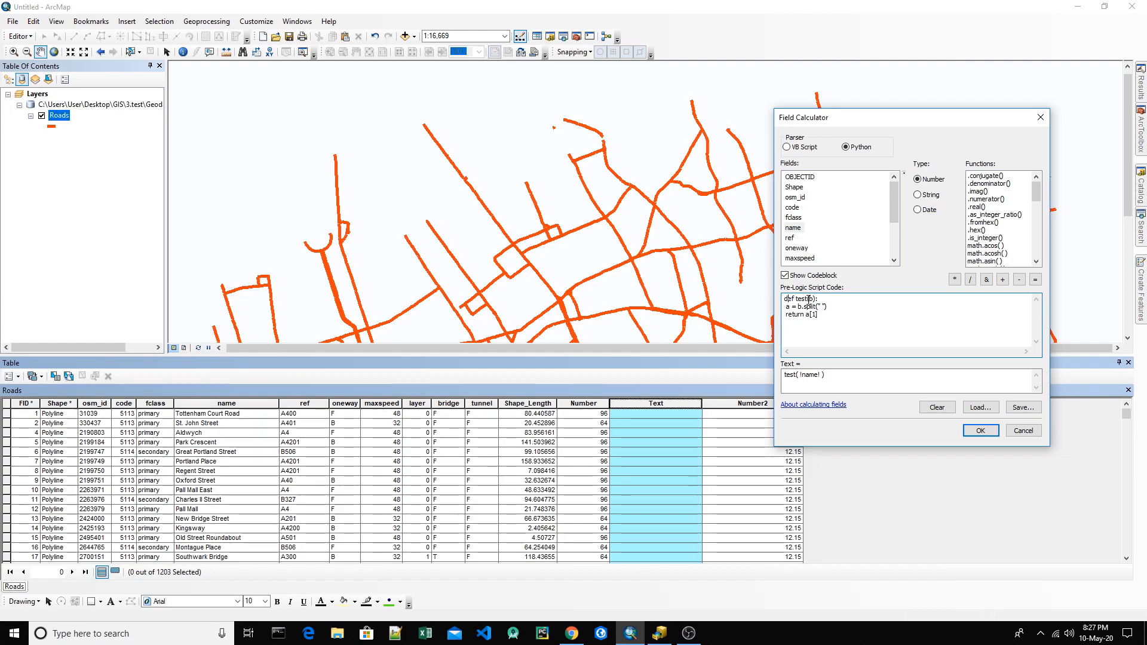
drag(794, 299, 811, 300)
double_click(811, 298)
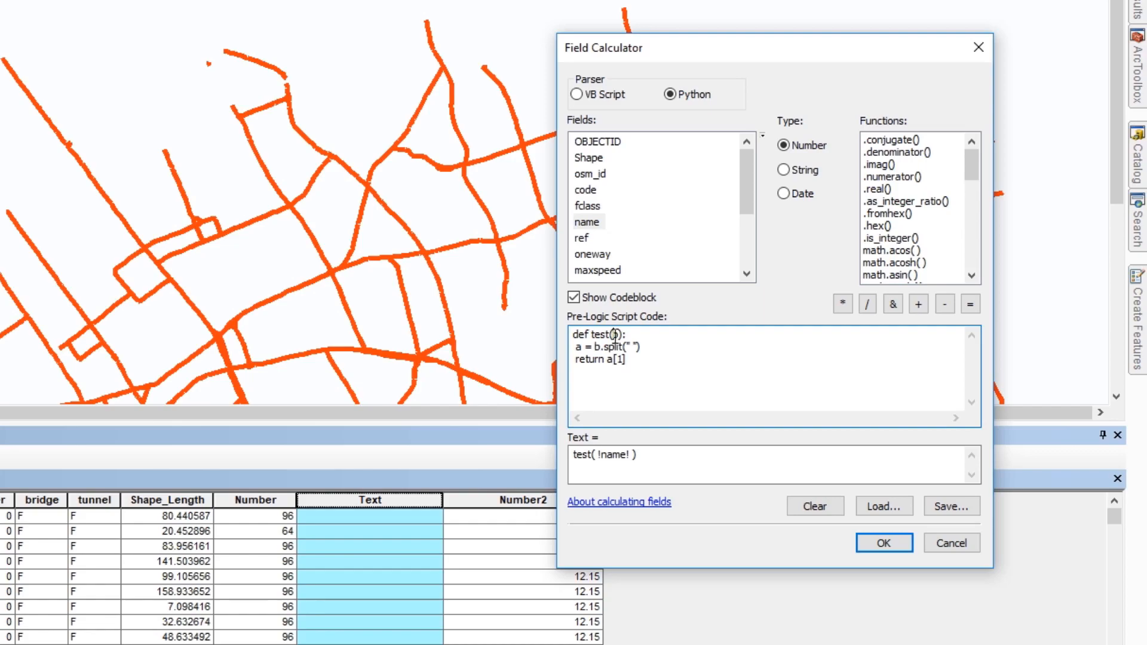
double_click(632, 347)
drag(577, 363, 621, 363)
click(621, 362)
text(0)
Step: Review how the expression test( !name! ) passes the name field to parameter b, which is split and returned in the script
click(616, 457)
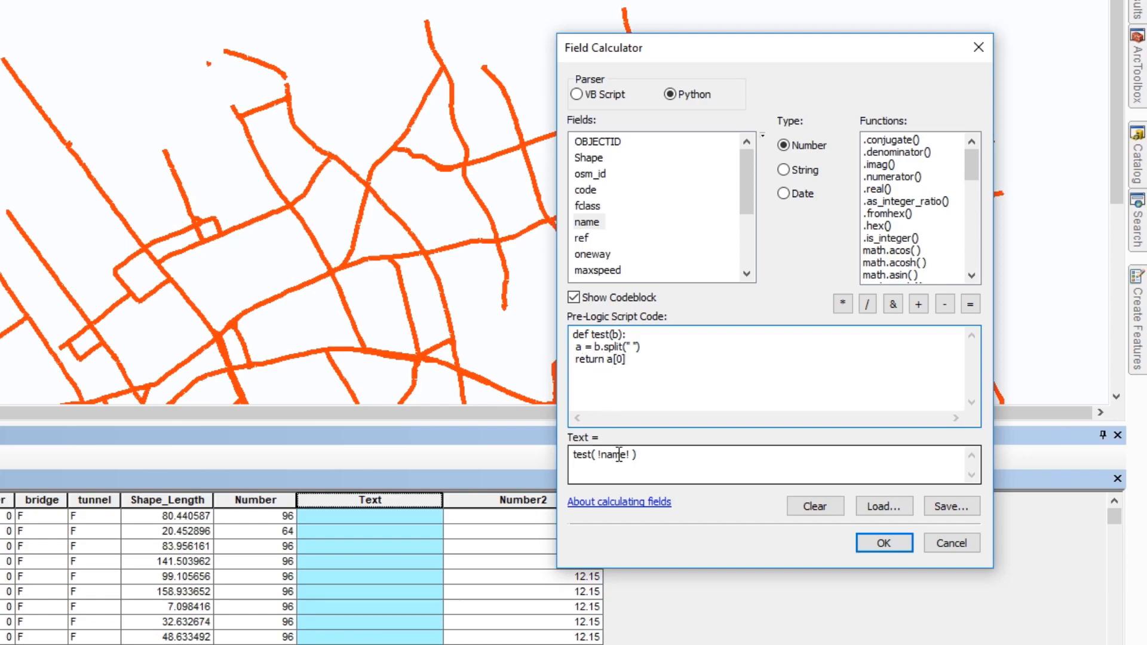
drag(653, 456, 547, 457)
double_click(584, 457)
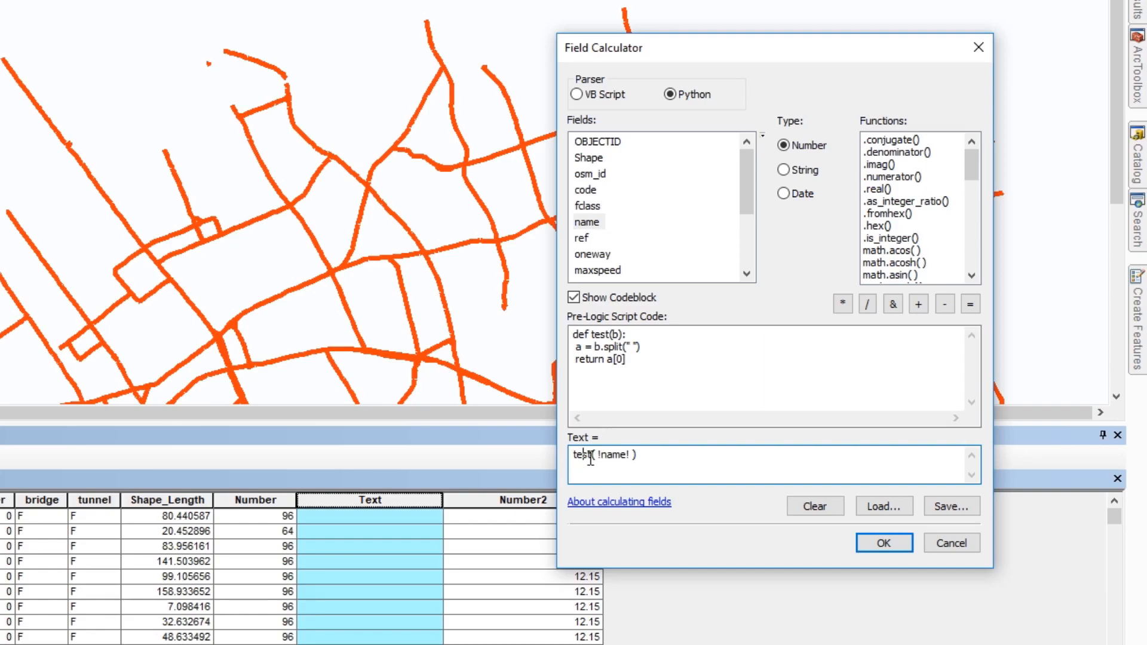
double_click(600, 334)
click(599, 457)
drag(599, 457, 630, 457)
double_click(585, 224)
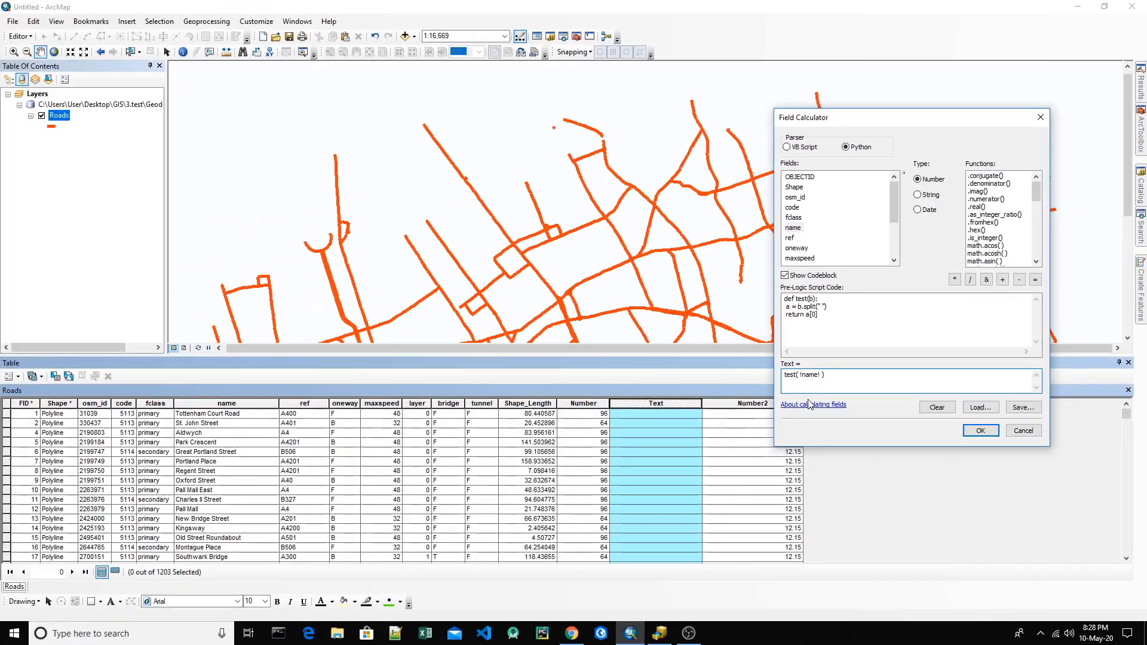
double_click(812, 375)
double_click(812, 375)
double_click(811, 298)
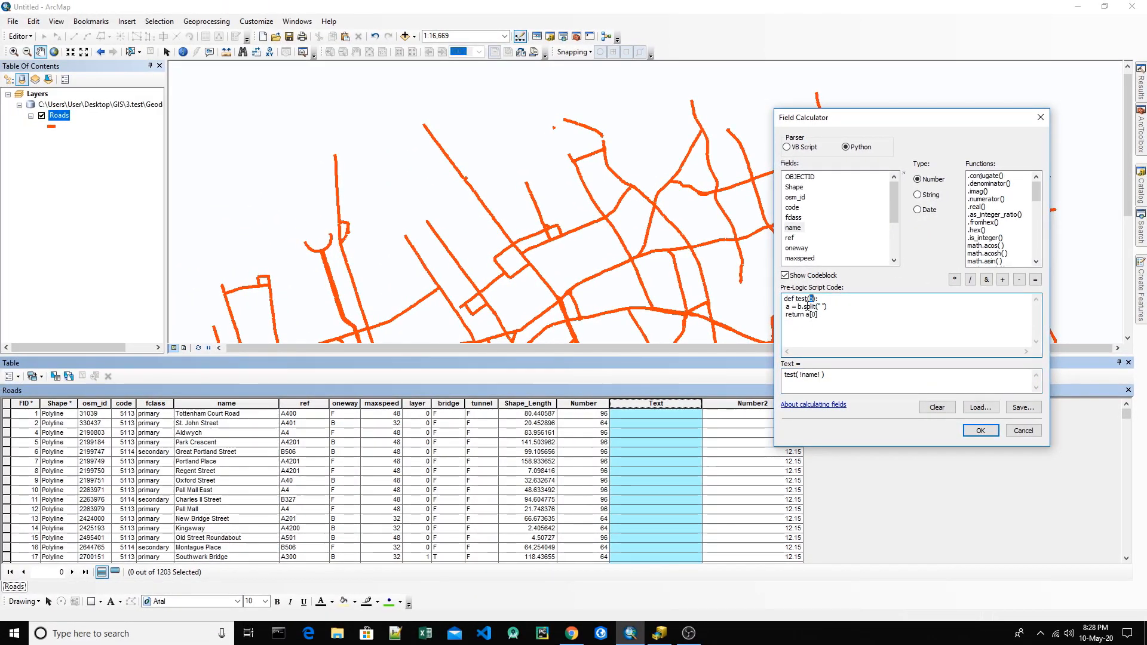
drag(800, 307, 813, 305)
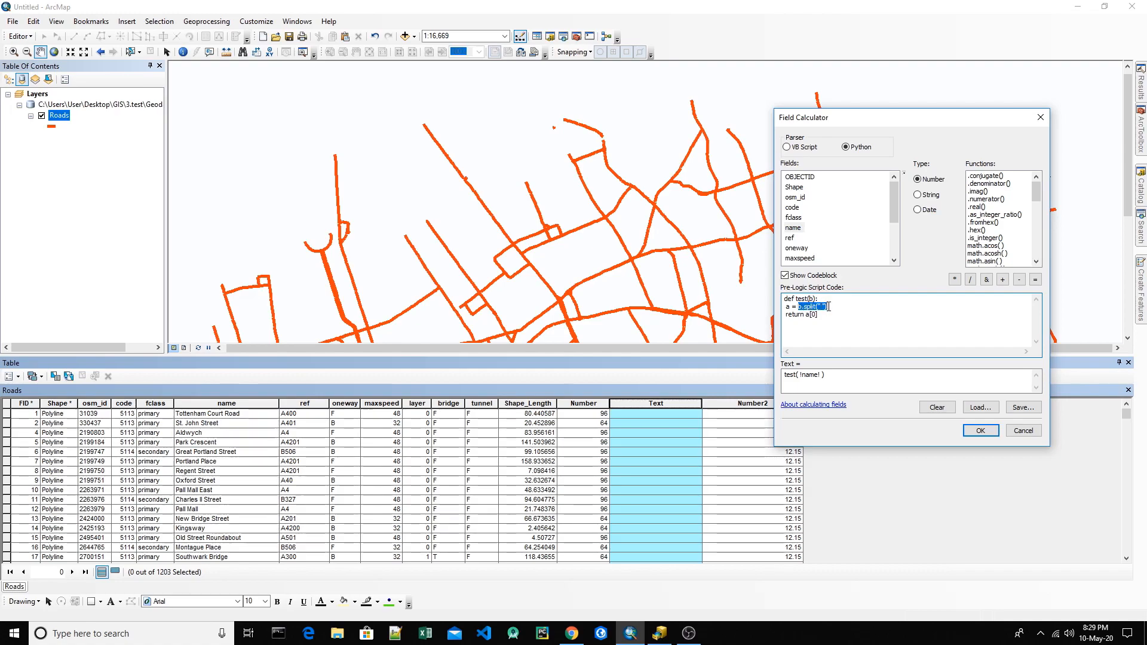
double_click(788, 307)
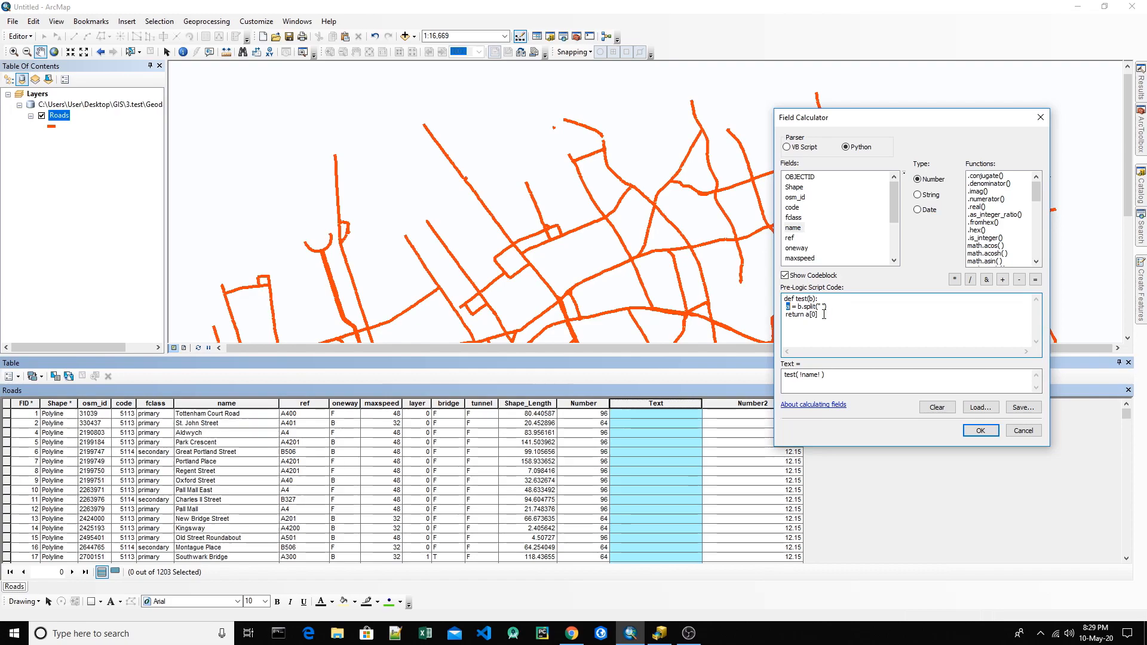
drag(818, 315, 807, 317)
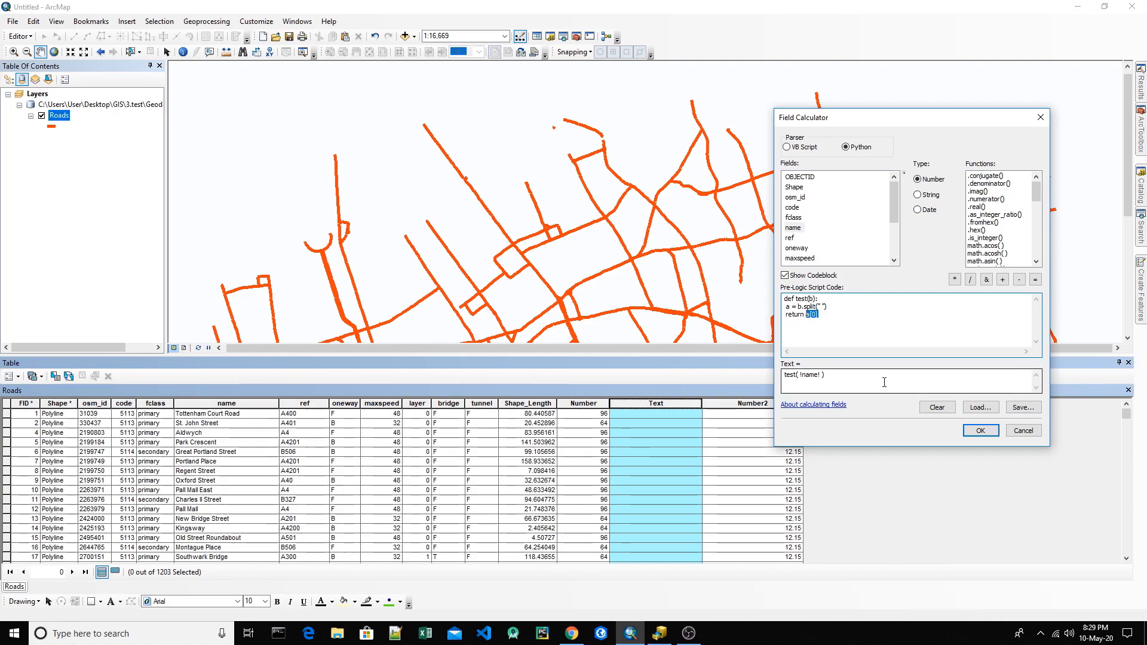
Step: Run the calculation to fill the Text field with each road name's first word and compare it with the name field
click(820, 314)
click(978, 428)
scroll(647, 478, down, 20)
scroll(207, 493, up, 20)
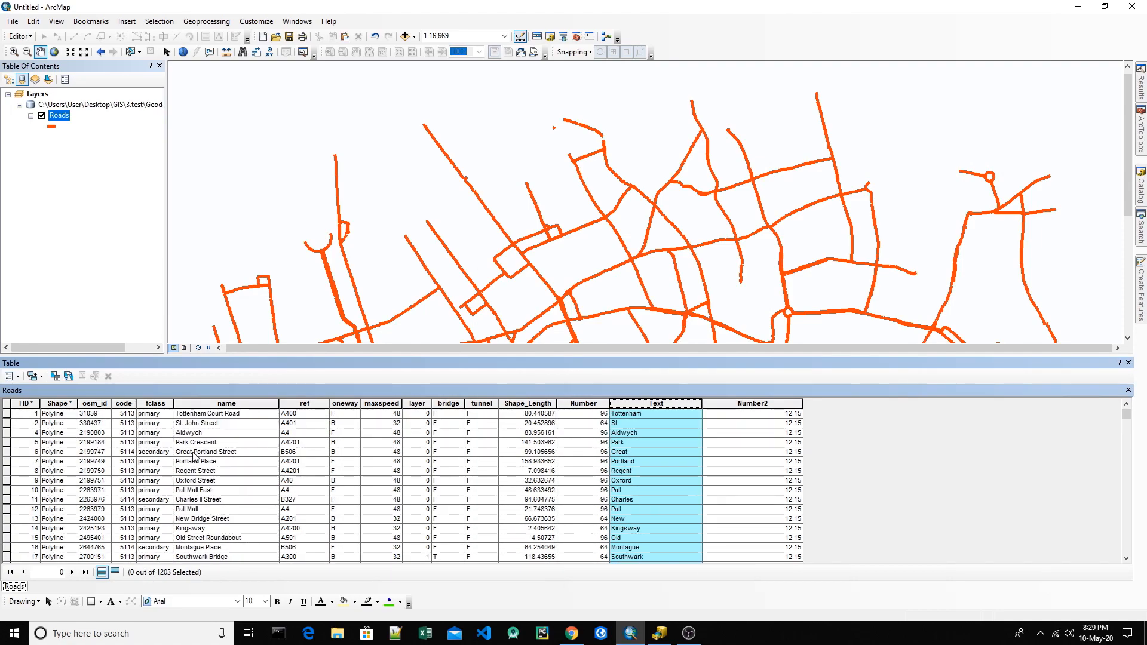
click(217, 452)
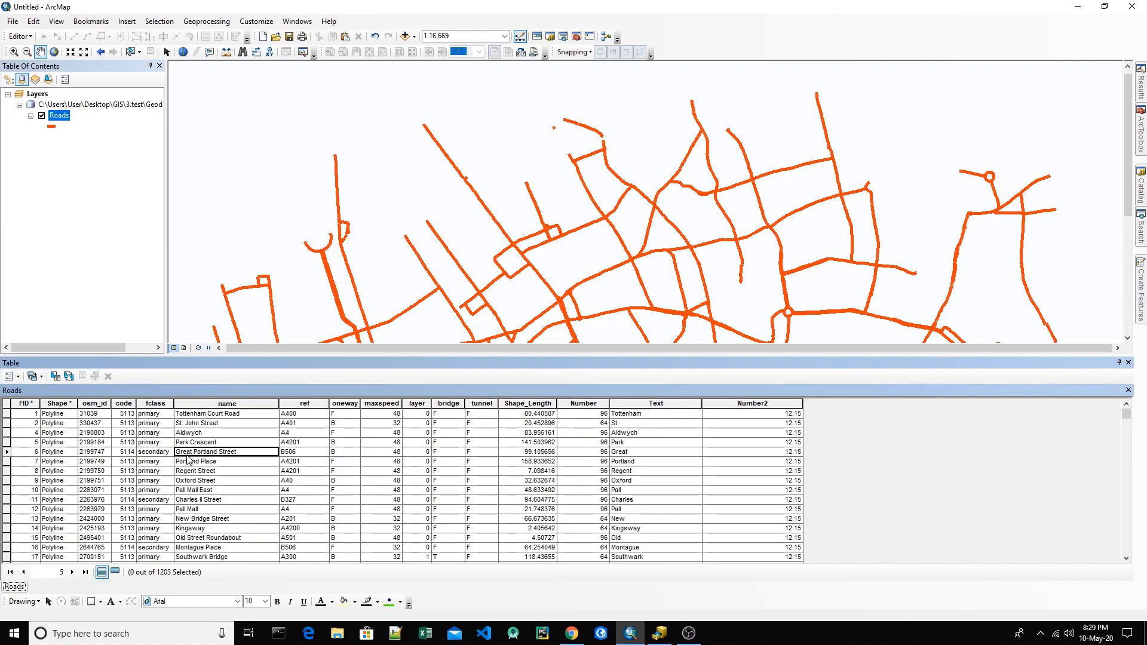
Step: Reopen the Field Calculator for the Text field and extend the function definition to test(b,a,c)
click(655, 403)
right_click(654, 403)
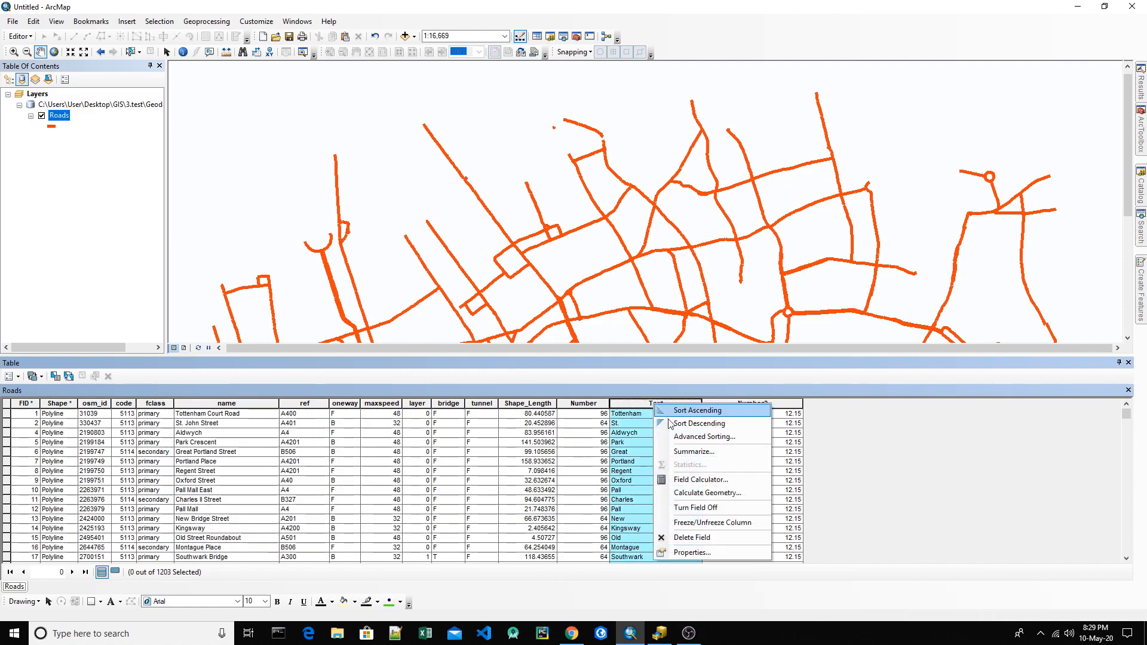
click(687, 476)
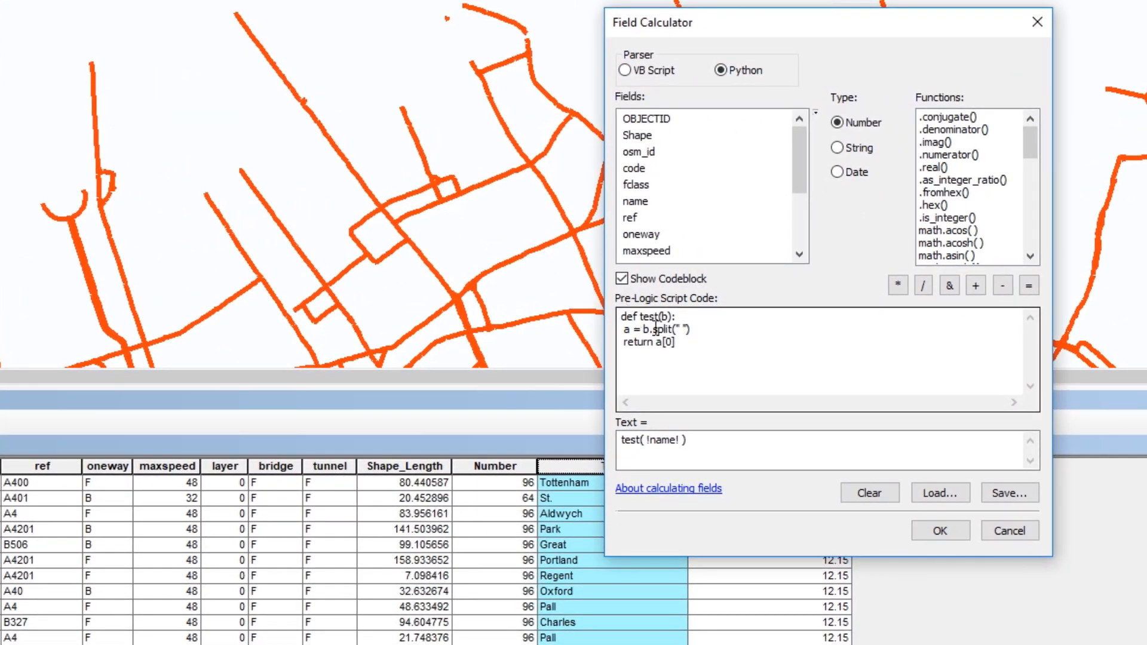
drag(660, 317, 620, 335)
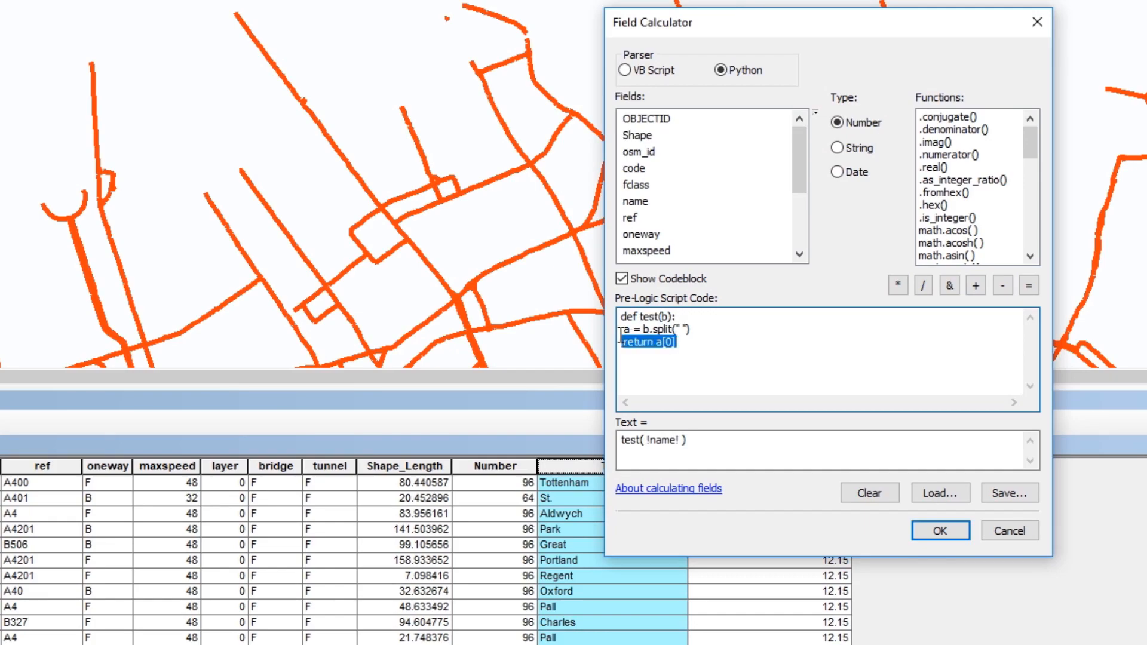
click(680, 323)
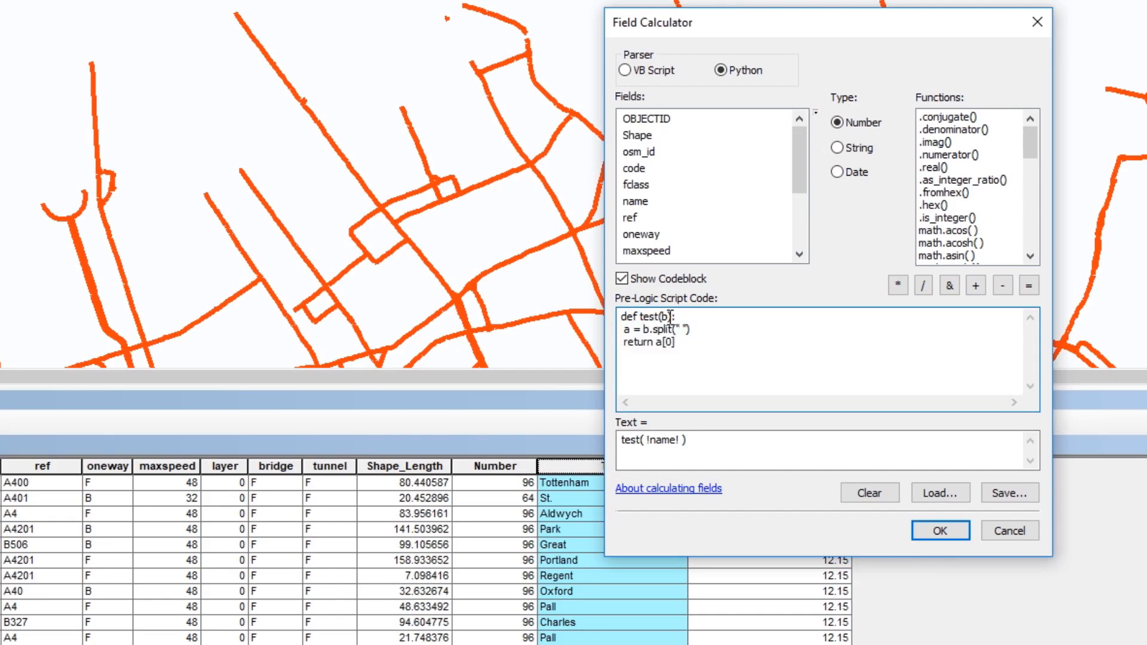
text(,a,c)
Step: Extend the Text expression with the fclass and osm_id fields to test( !name!, !fclass!, !osm_id! )
click(683, 439)
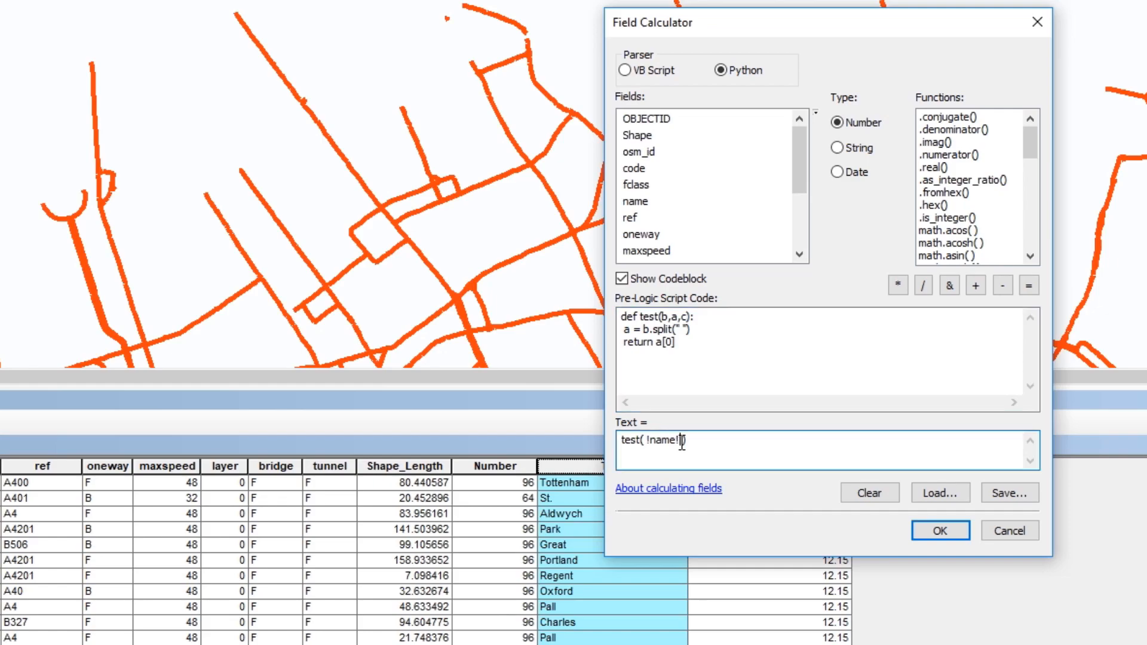
text(,)
double_click(625, 184)
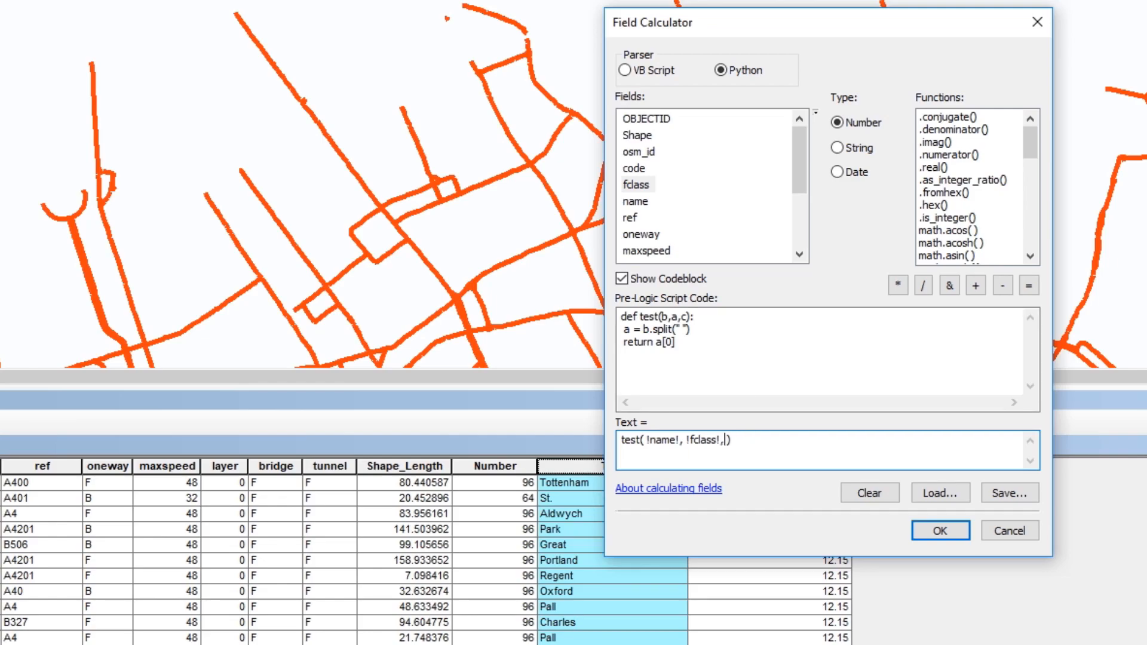
double_click(638, 152)
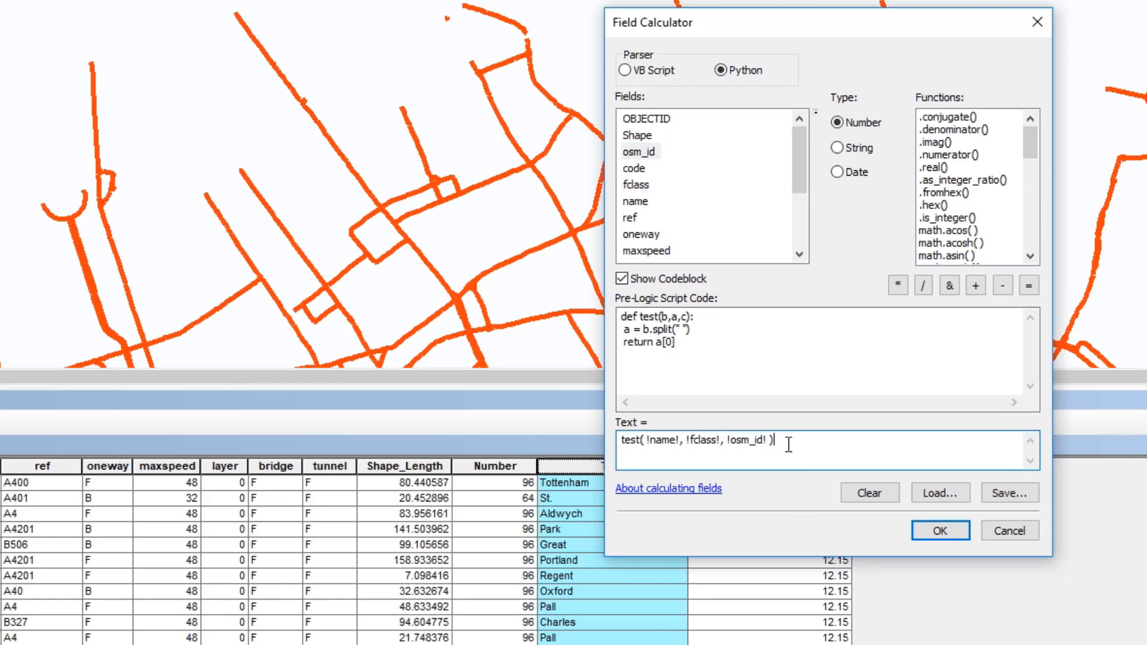
Step: Review the test function's name and body lines, and close the Field Calculator without applying the changes
drag(677, 343, 615, 338)
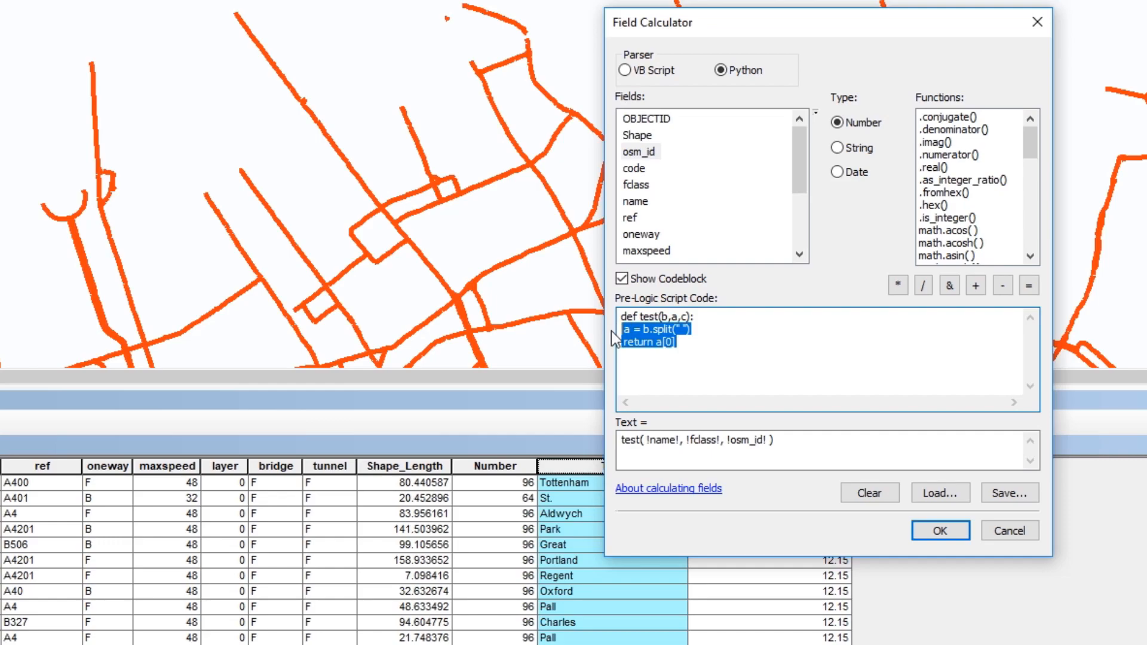
double_click(648, 317)
drag(687, 344, 570, 326)
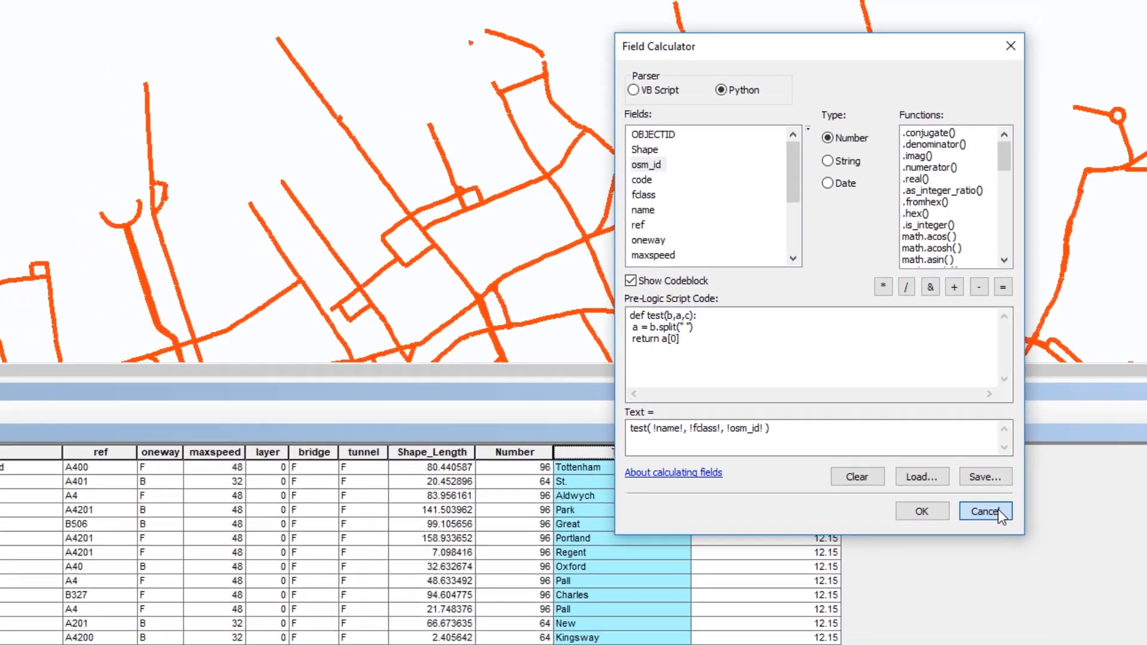
click(1022, 530)
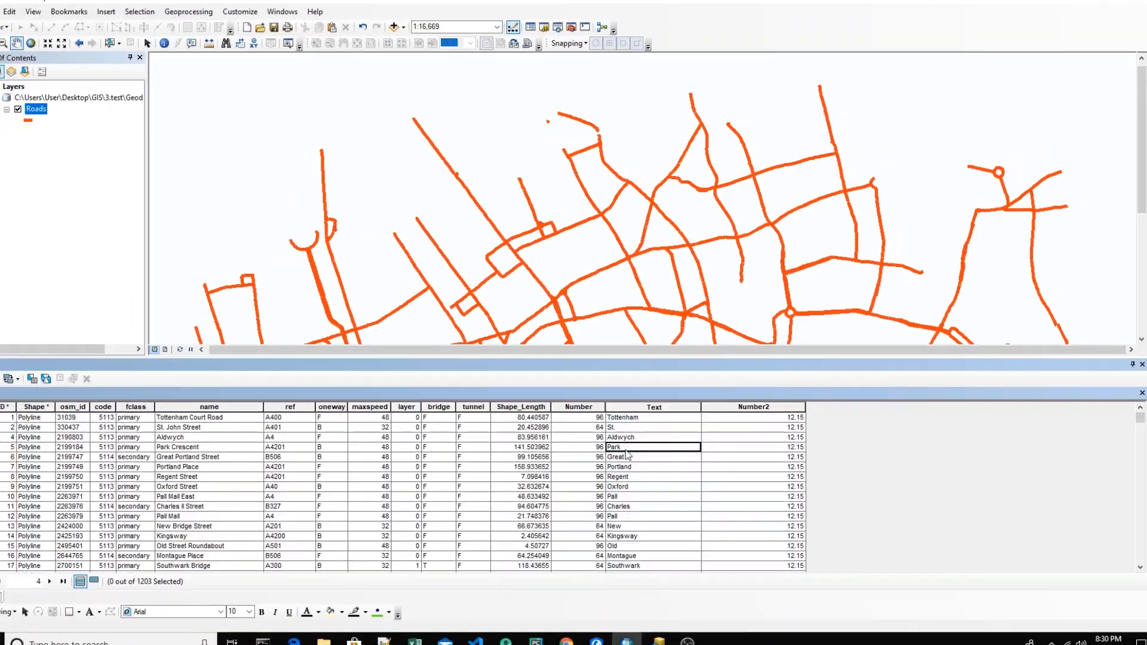